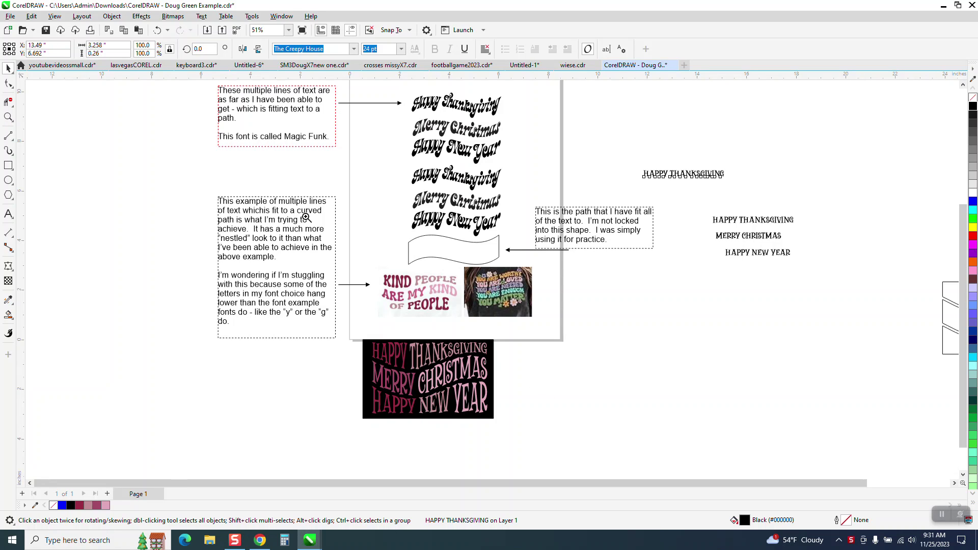
Step: Zoom in on the reference images and the upper stack of greeting text
drag(366, 235, 571, 344)
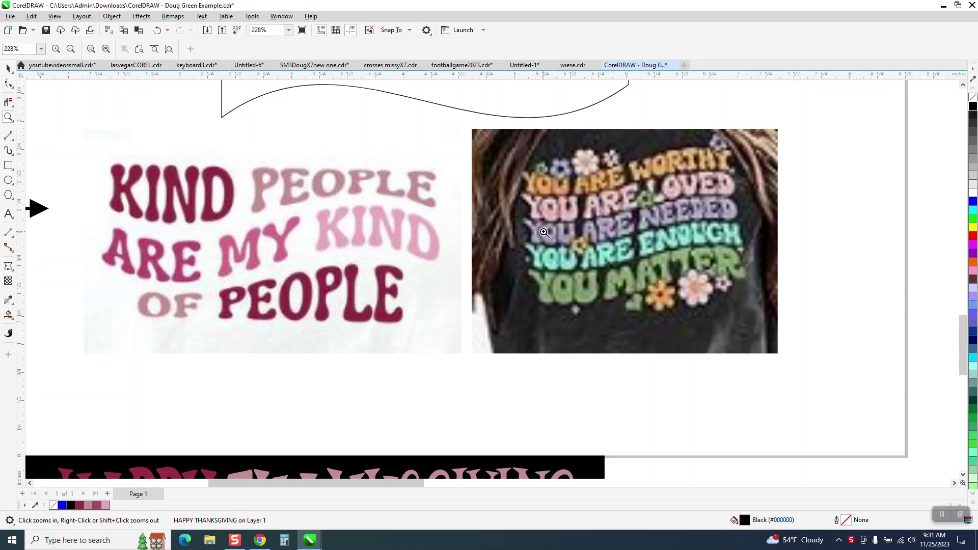
scroll(383, 347, down, 3)
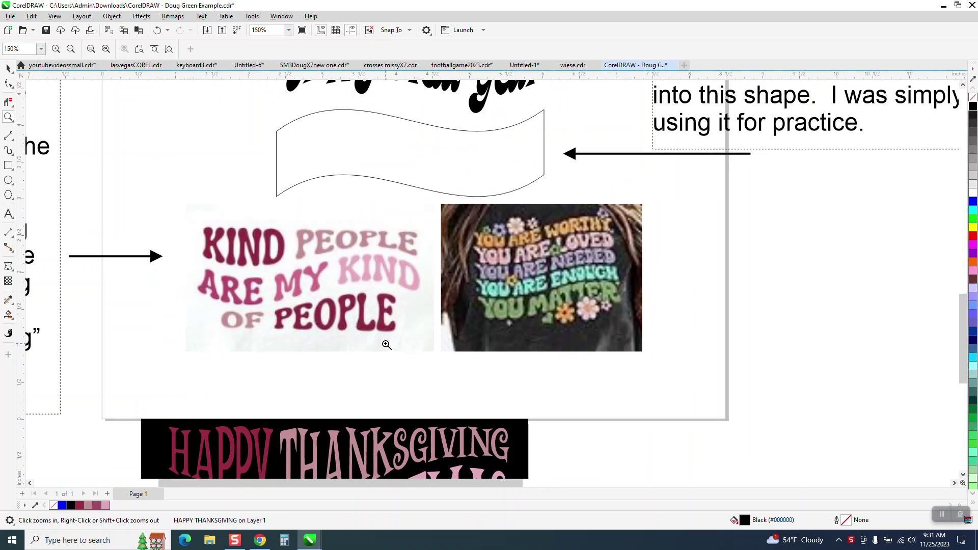
scroll(305, 231, down, 2)
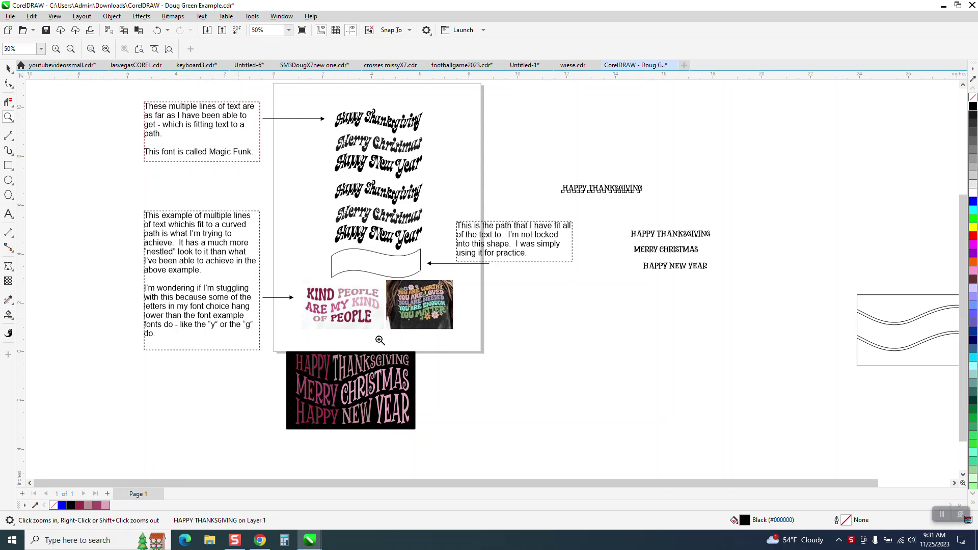
drag(282, 341, 455, 437)
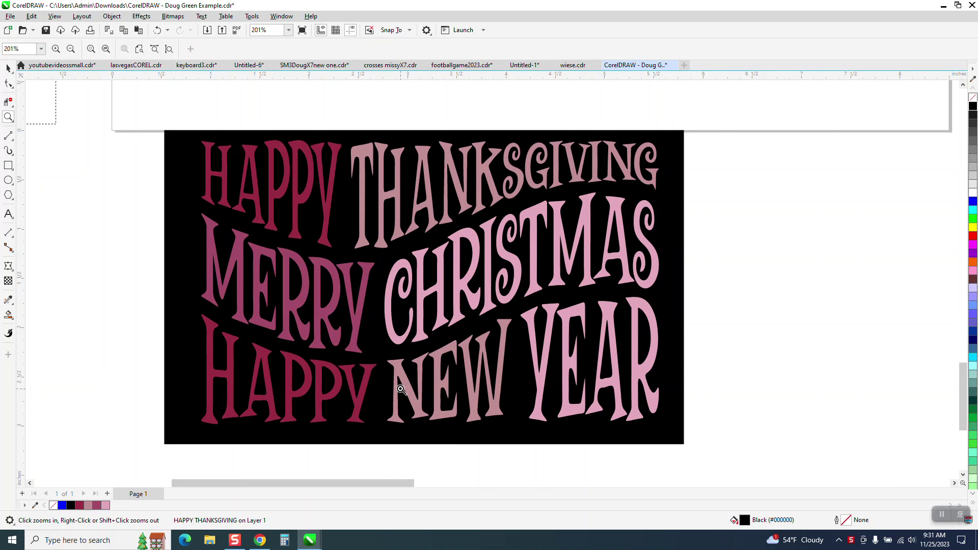
scroll(401, 389, down, 4)
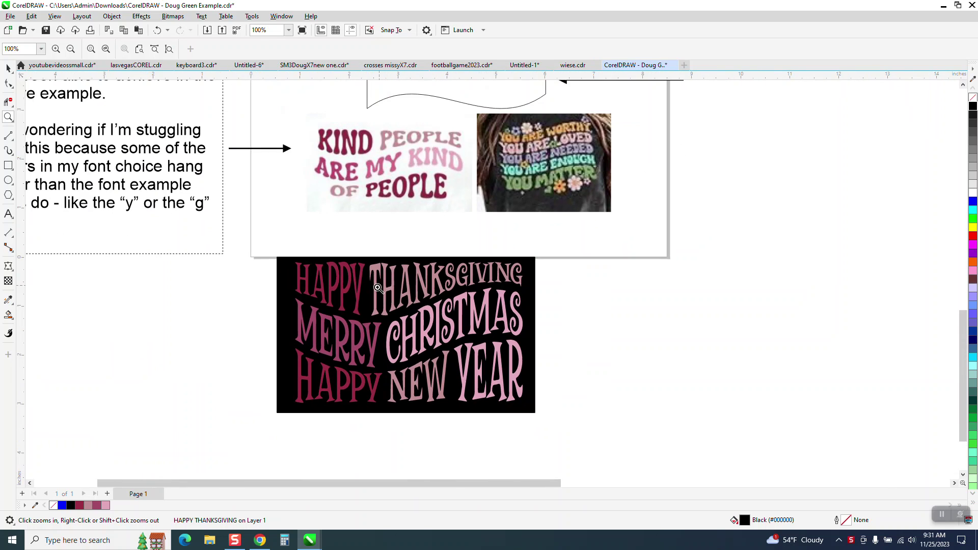
scroll(382, 359, down, 2)
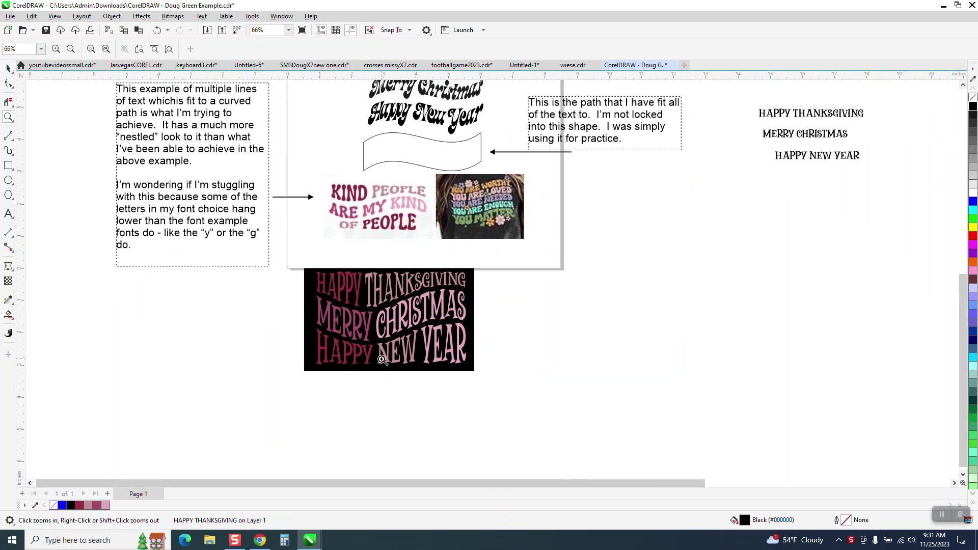
scroll(382, 360, down, 2)
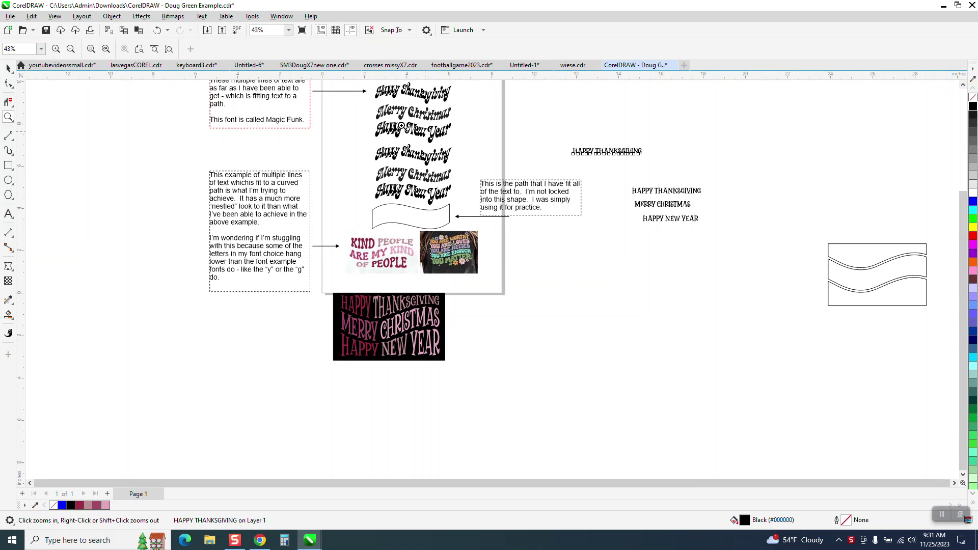
drag(377, 108, 481, 150)
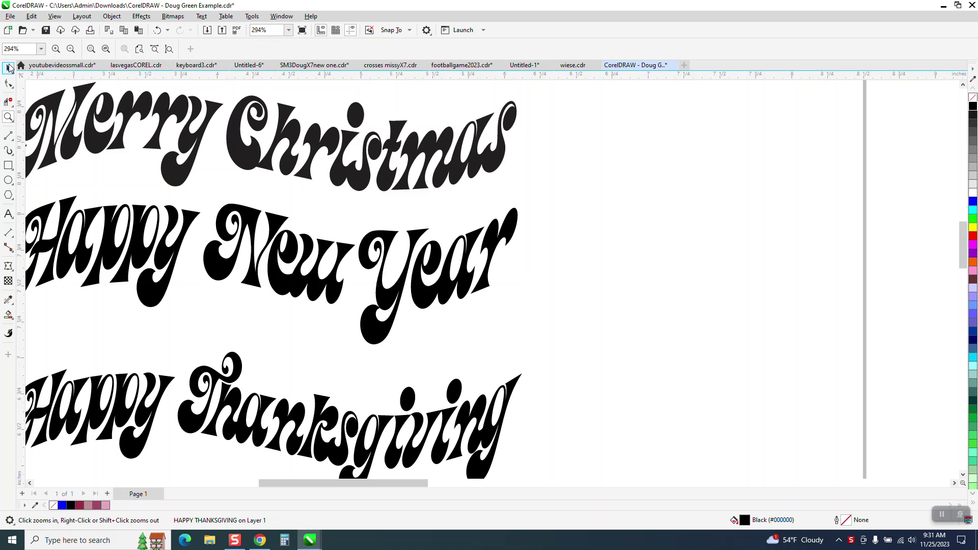
Step: Nudge the loose HAPPY THANKSGIVING line up and to the left
click(8, 67)
click(234, 139)
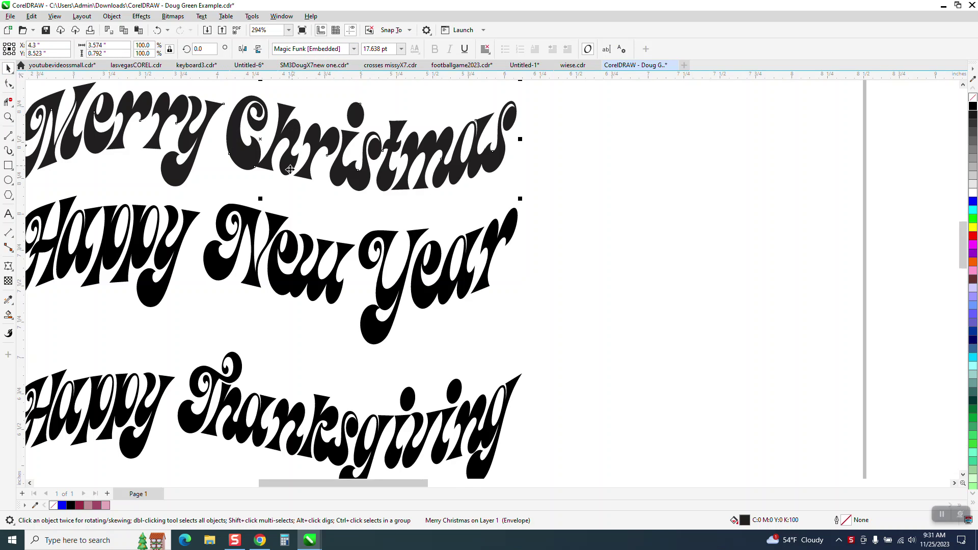
scroll(290, 169, down, 5)
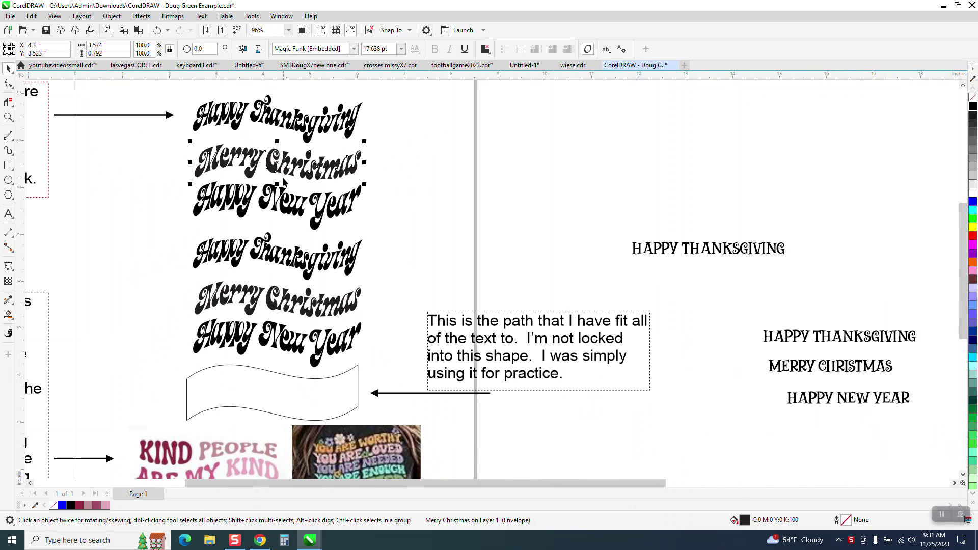
scroll(284, 182, down, 1)
drag(640, 238, 584, 179)
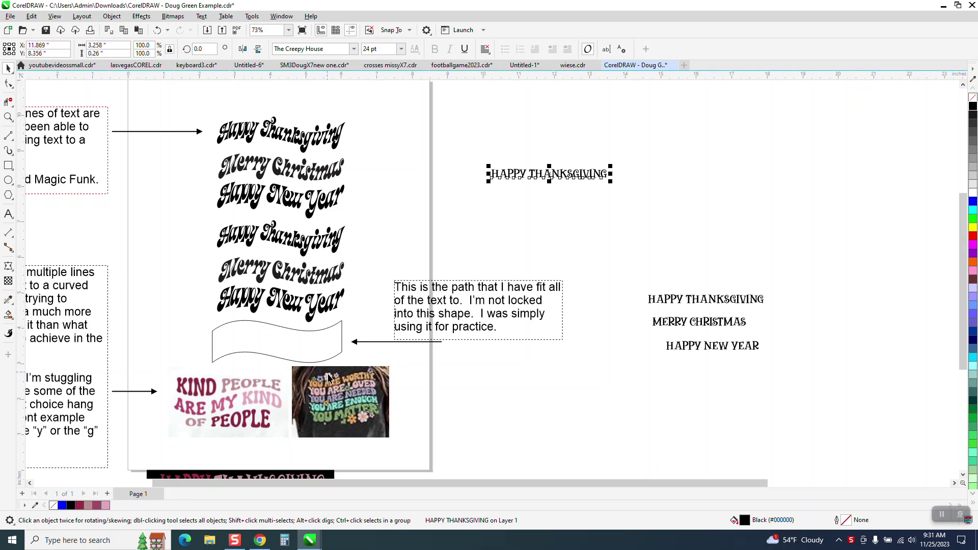
Step: Set the loose HAPPY THANKSGIVING line to Magic Funk, zoom in to check the glyphs, then deselect
click(354, 49)
click(304, 93)
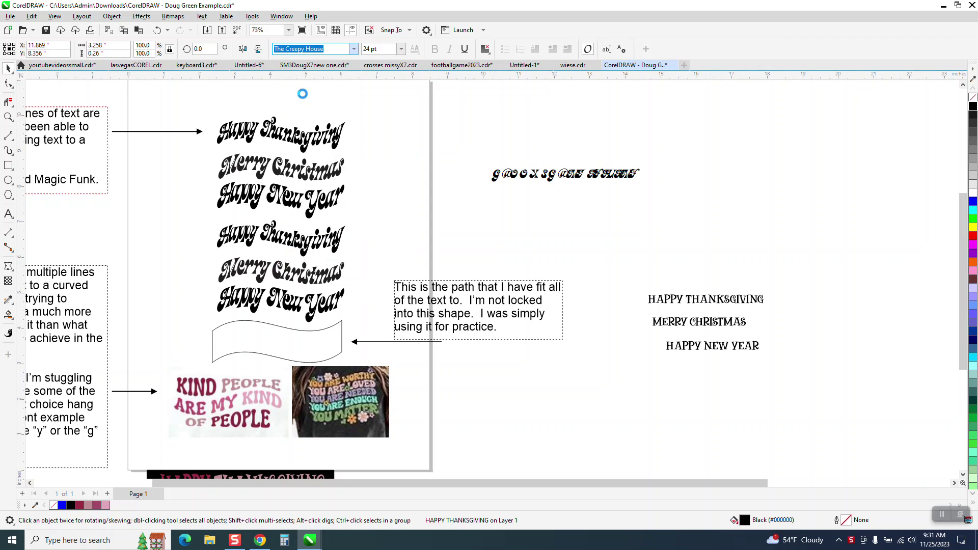
click(8, 116)
drag(484, 153, 810, 227)
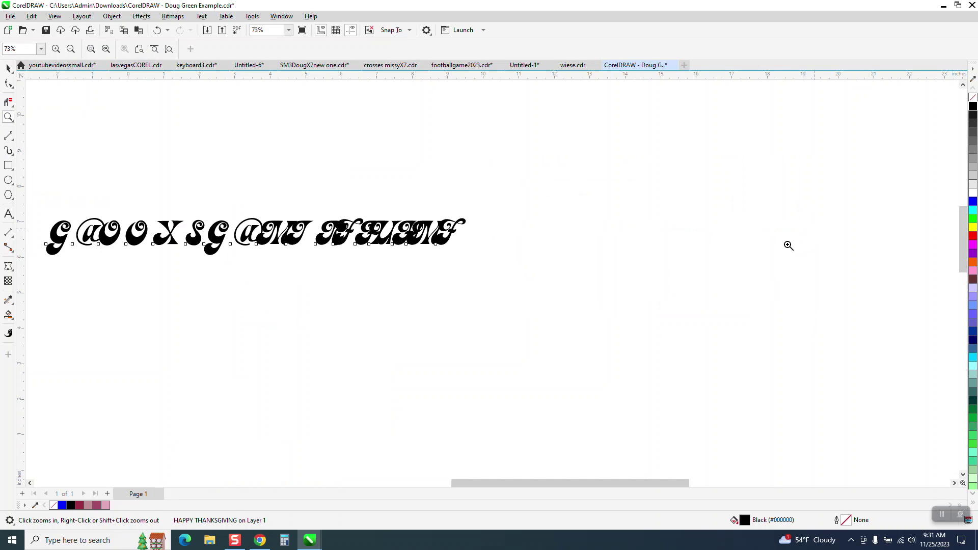
drag(227, 189, 605, 298)
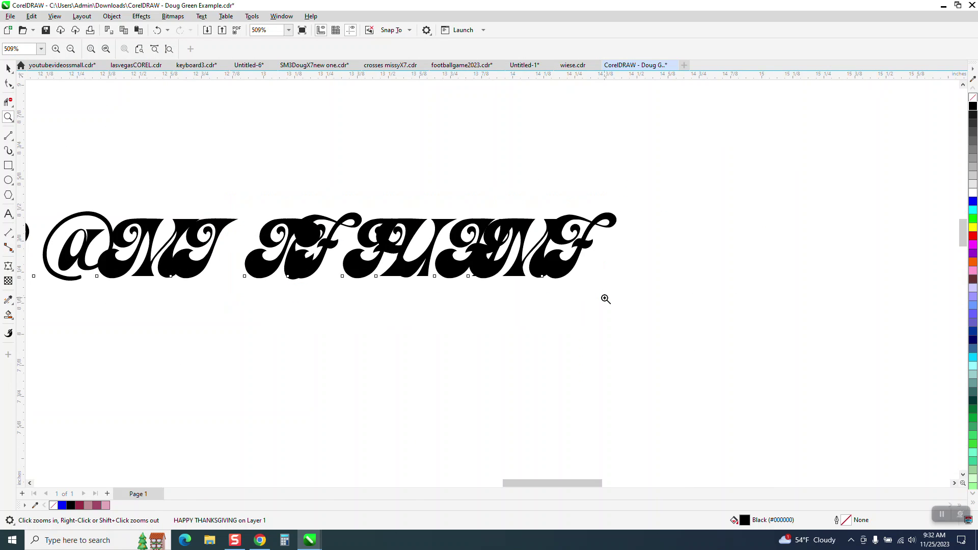
scroll(616, 289, down, 1)
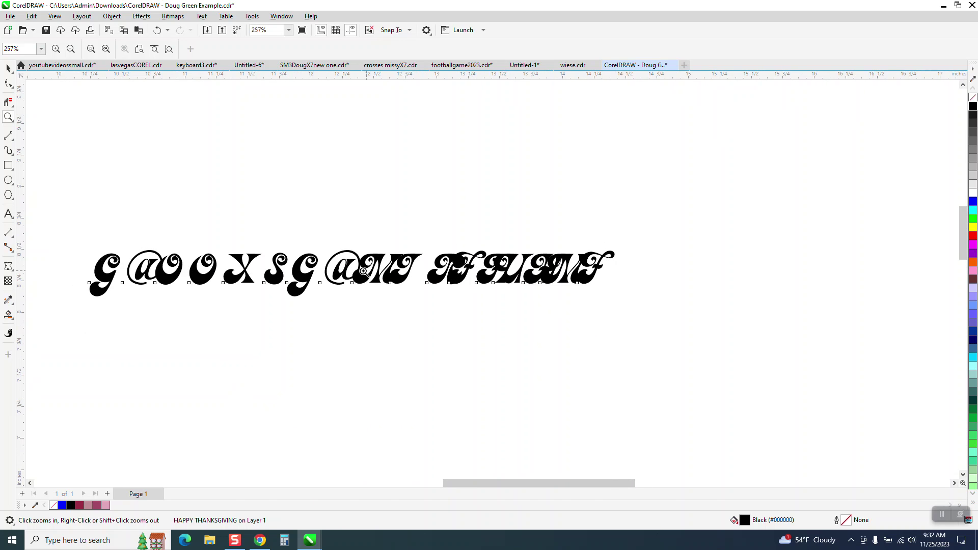
scroll(389, 295, down, 1)
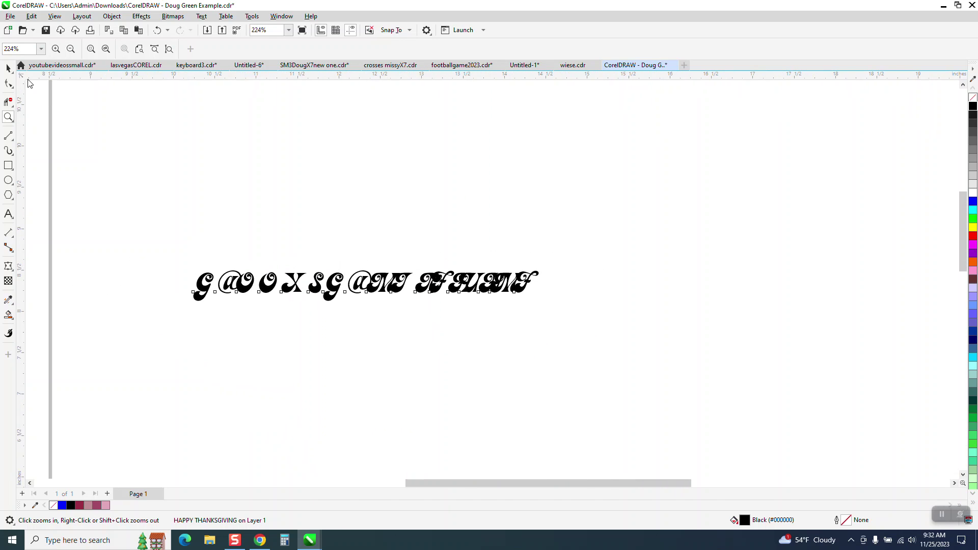
key(space)
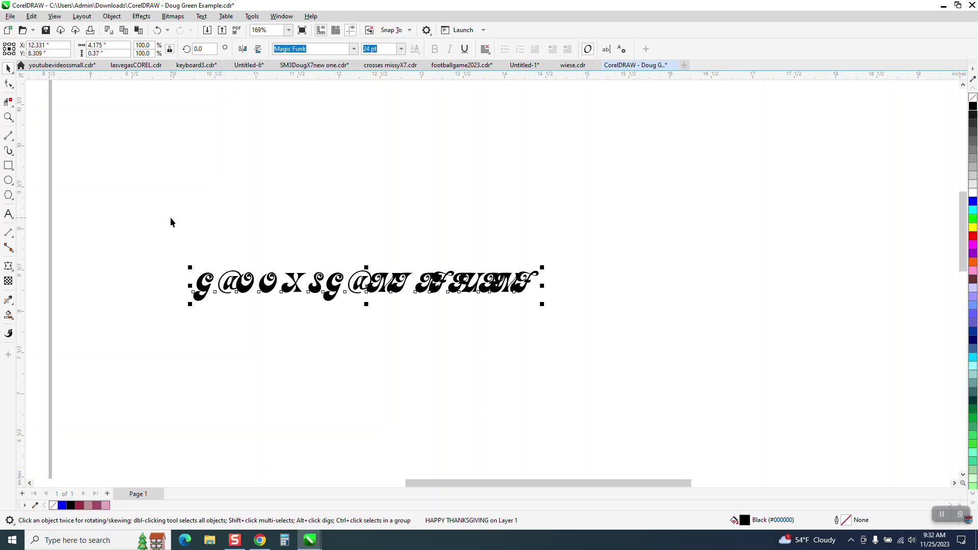
click(170, 218)
Step: Select the three holiday text lines and drag them up and to the right
scroll(609, 330, down, 3)
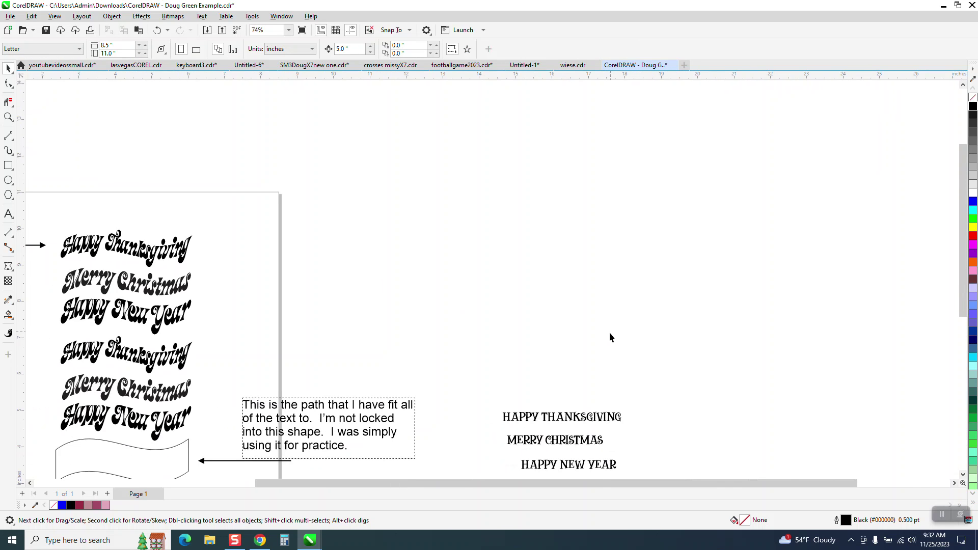
scroll(609, 337, down, 1)
click(580, 396)
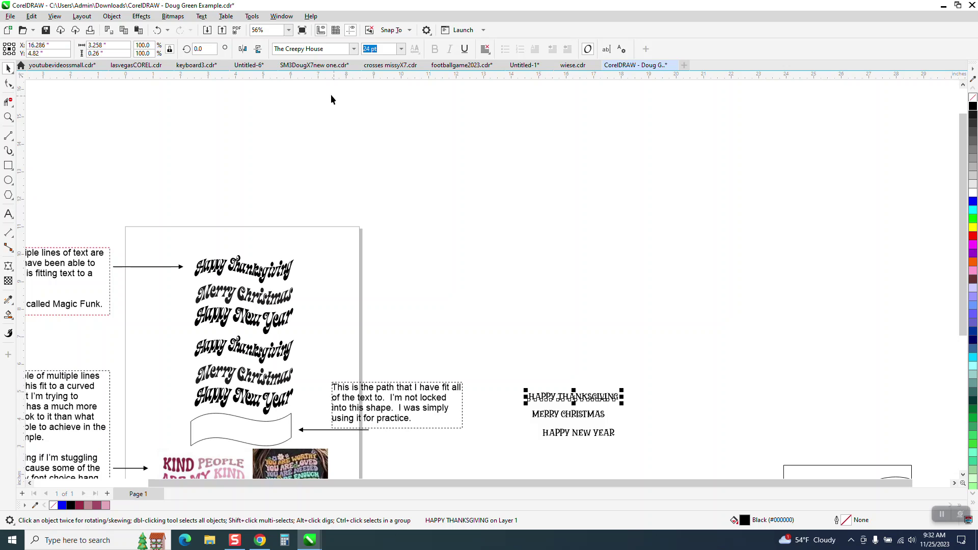
scroll(401, 168, down, 1)
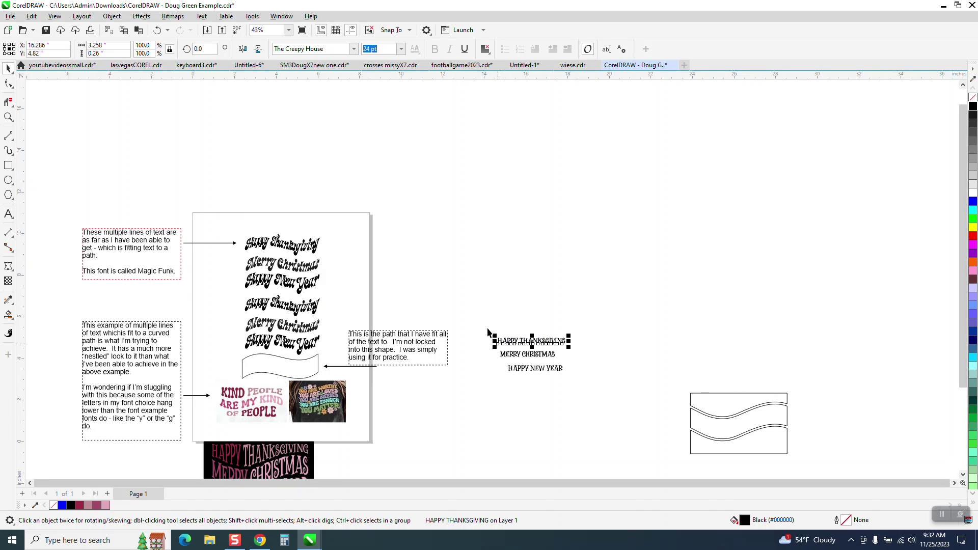
drag(475, 302, 596, 385)
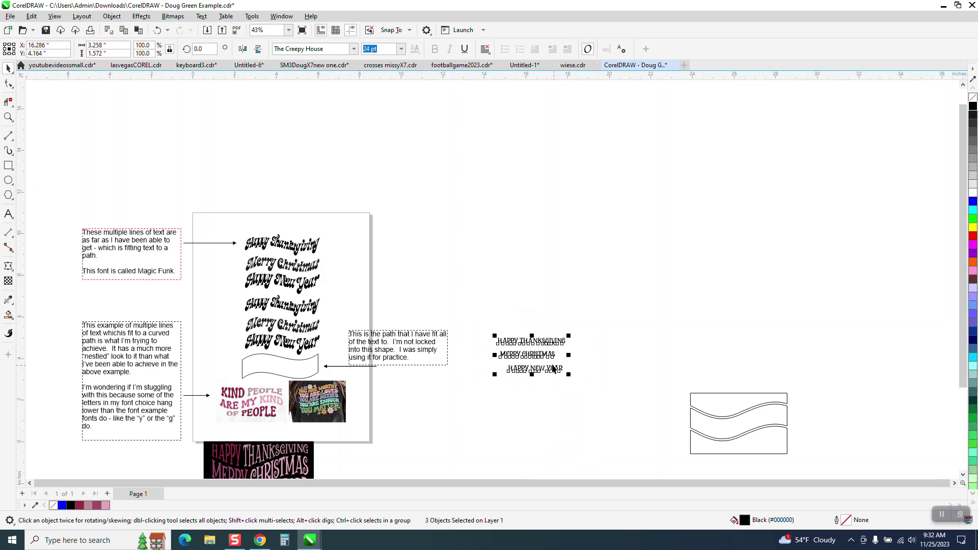
drag(532, 355, 627, 316)
Step: Select the wave shapes, close the stray Calculator windows, and deselect
drag(661, 366, 807, 453)
key(super+5)
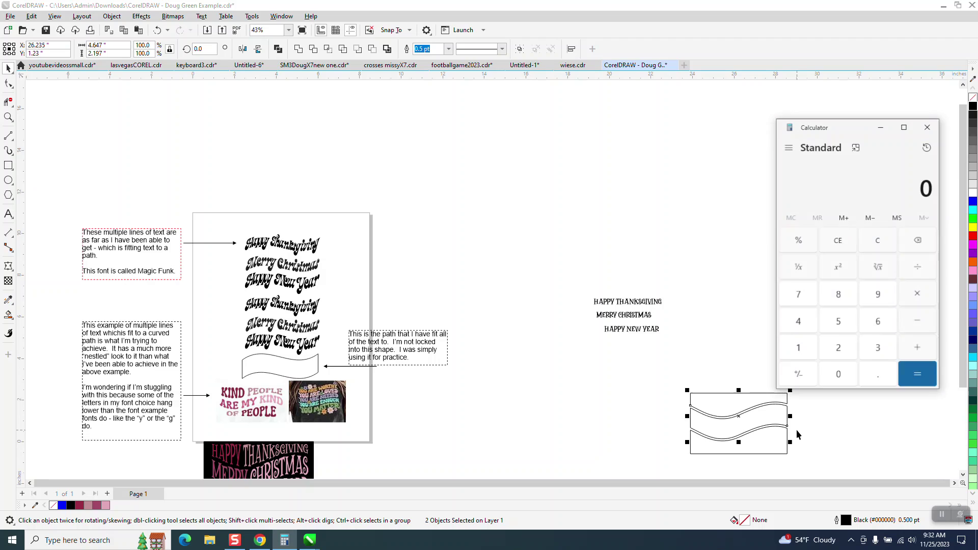
click(927, 126)
click(908, 152)
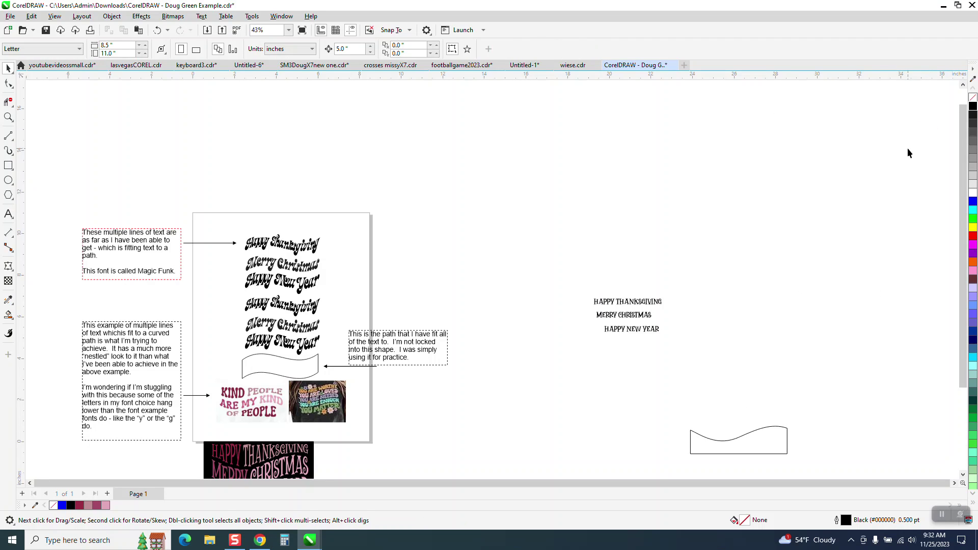
click(726, 436)
key(super+5)
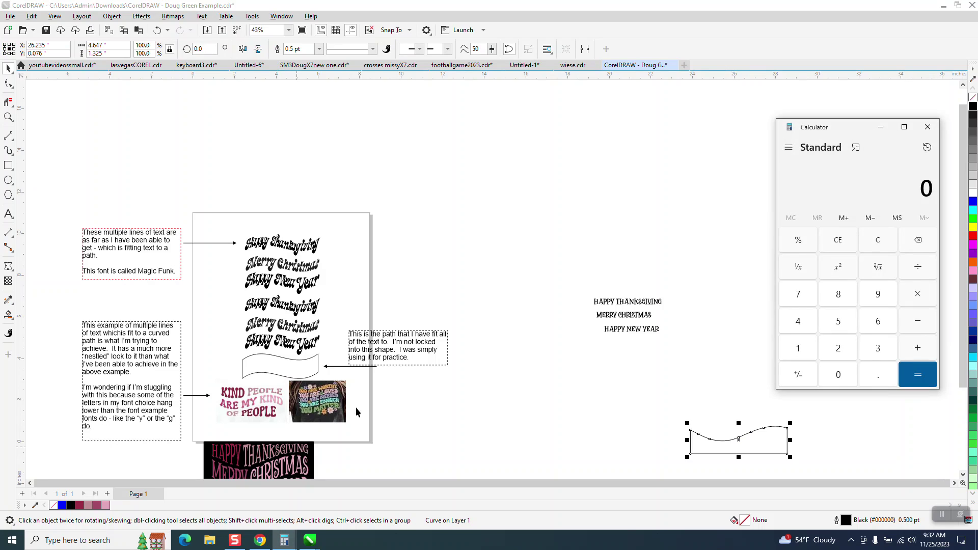
click(928, 127)
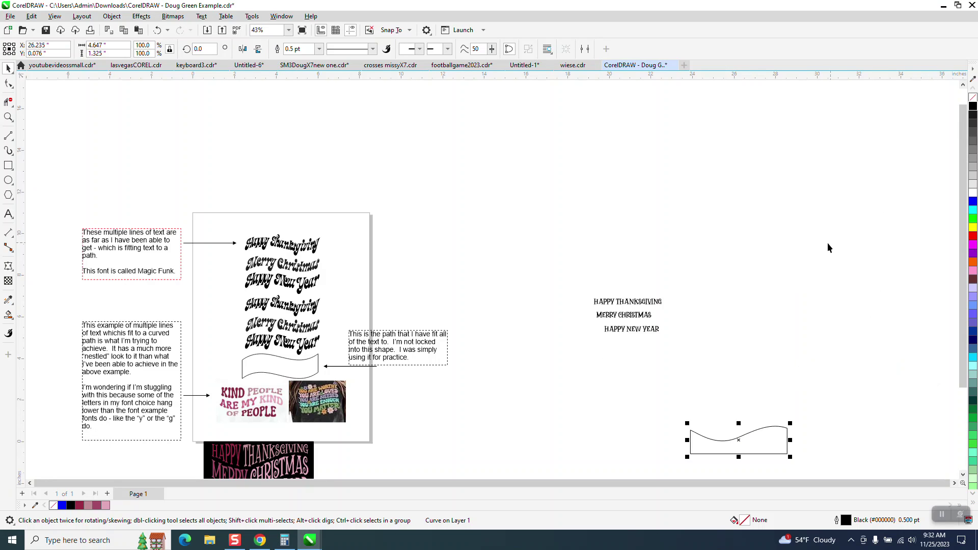
click(827, 242)
scroll(518, 353, down, 2)
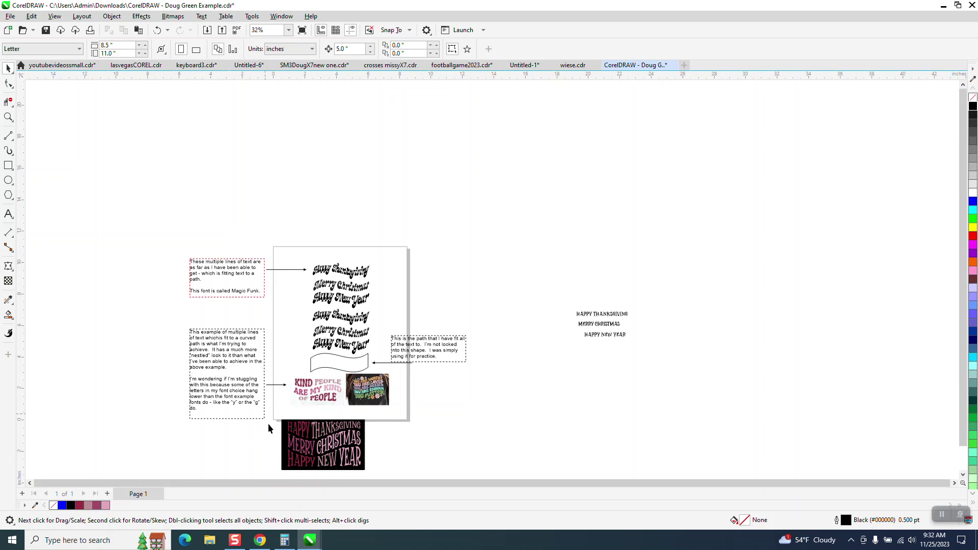
mouse_move(268, 423)
mouse_down()
mouse_move(257, 415)
mouse_move(267, 406)
mouse_up()
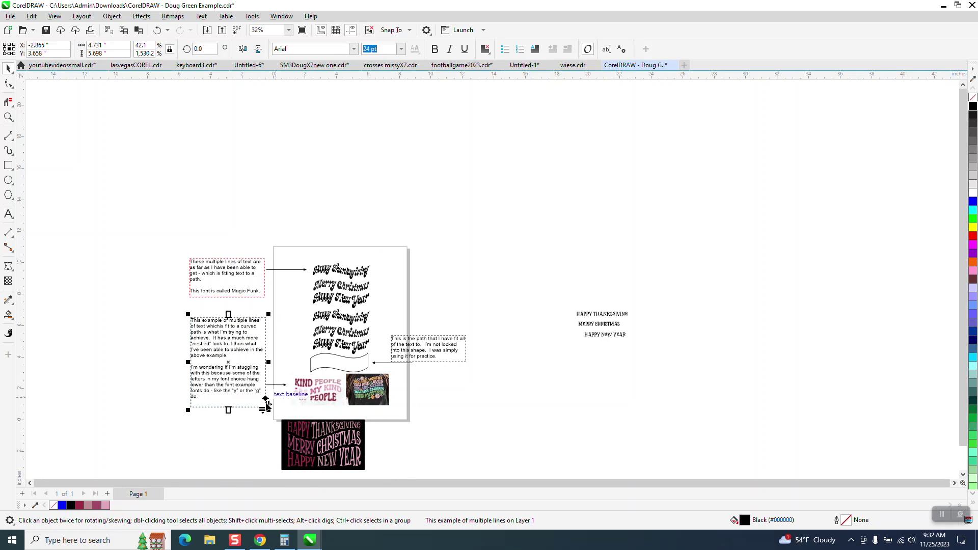
scroll(386, 472, down, 1)
click(346, 405)
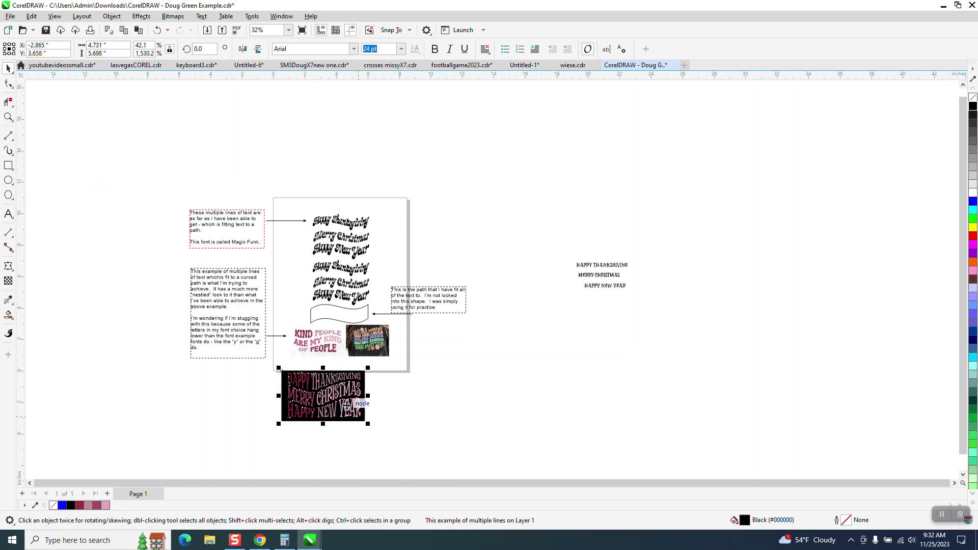
drag(346, 405, 546, 324)
click(9, 117)
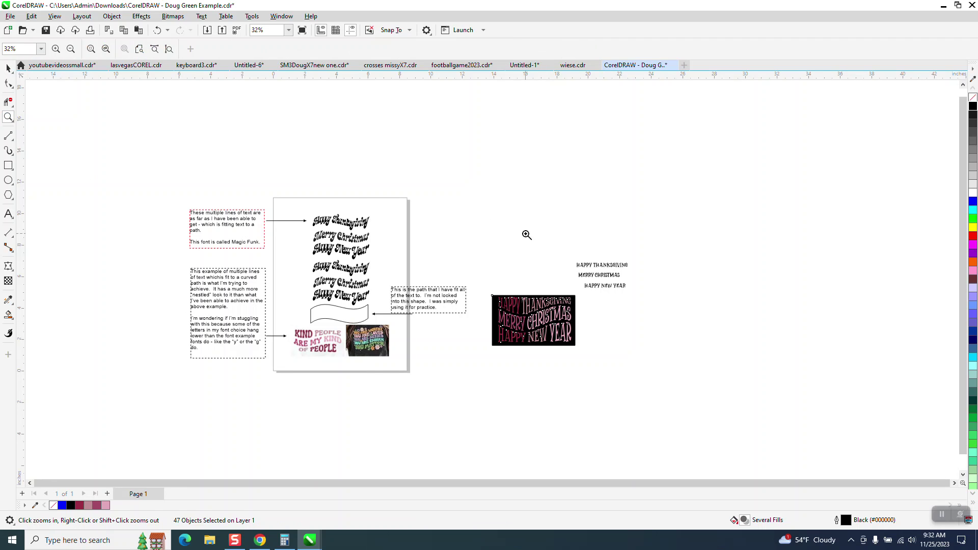
drag(282, 308, 385, 371)
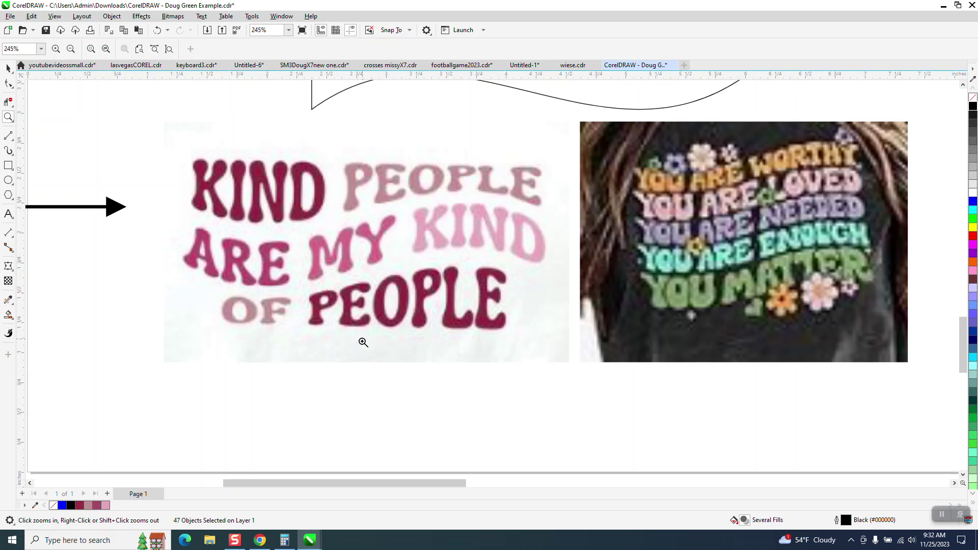
scroll(297, 306, down, 3)
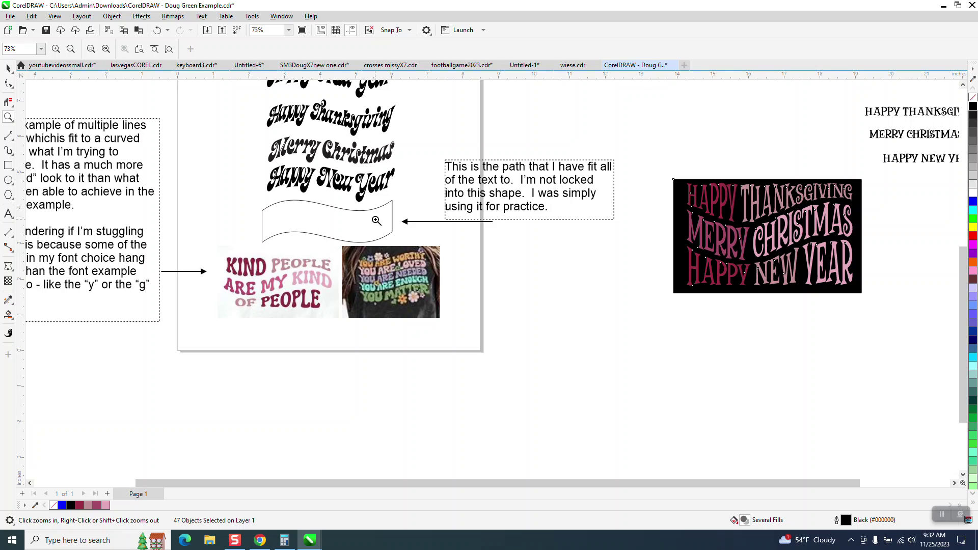
scroll(319, 259, down, 1)
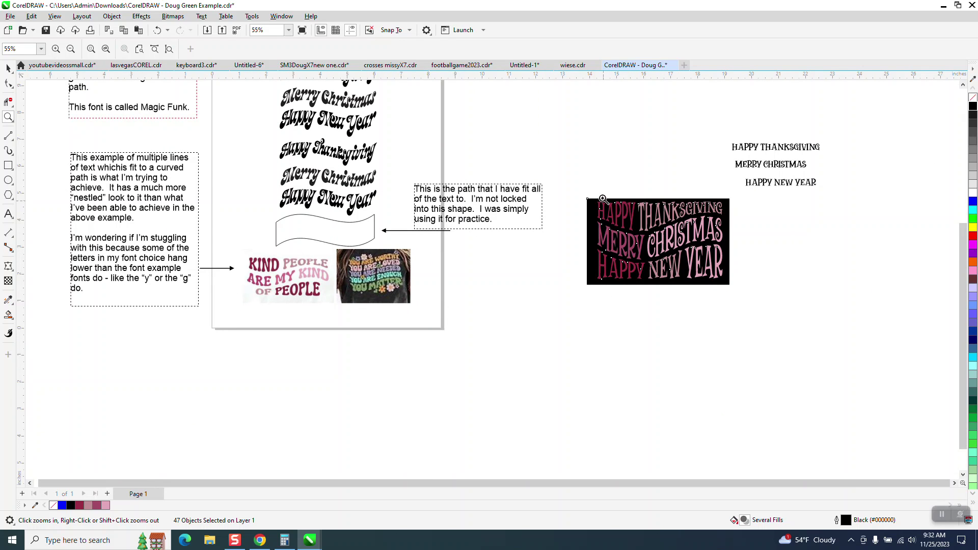
drag(593, 187, 809, 313)
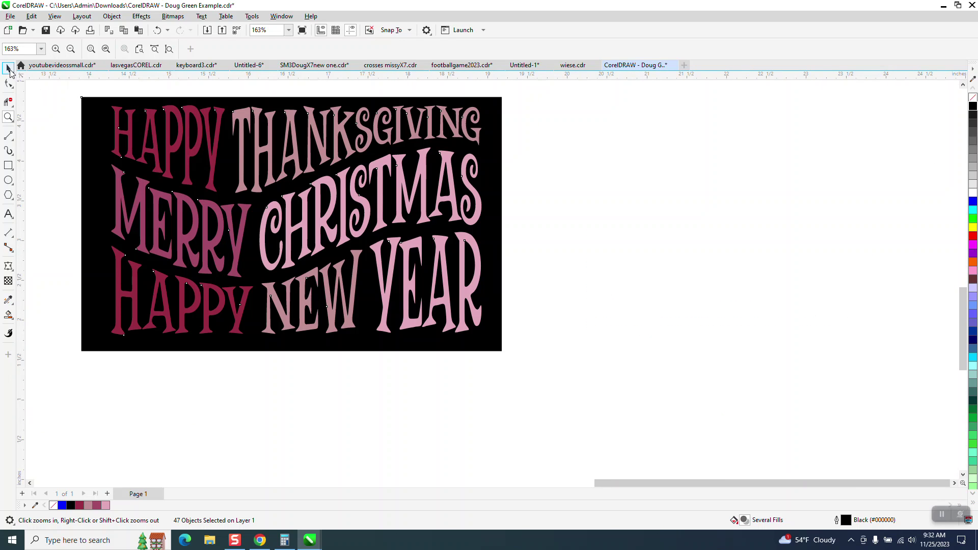
click(8, 68)
scroll(192, 215, down, 3)
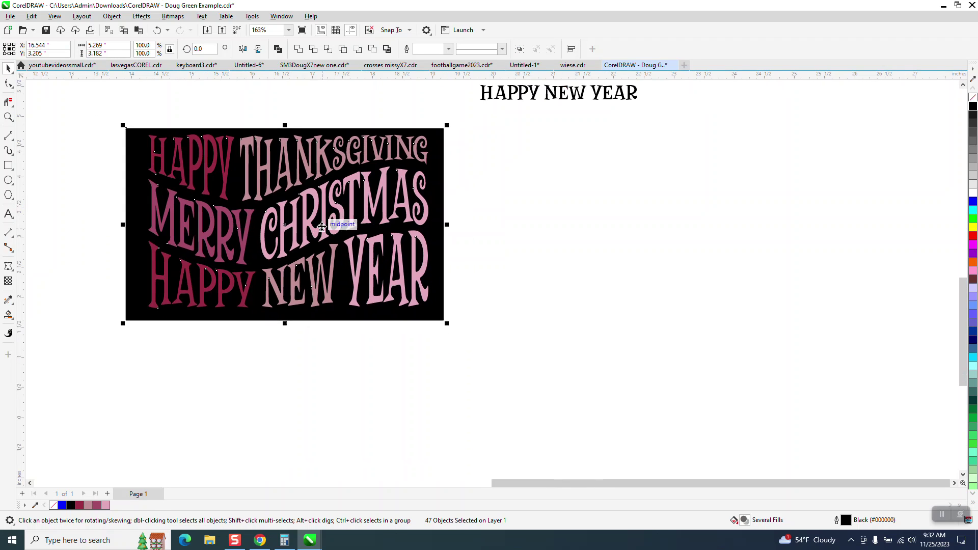
Step: Draw a rectangle beside the artwork with a gently bent 3-point curve across it
click(8, 166)
drag(431, 185, 602, 288)
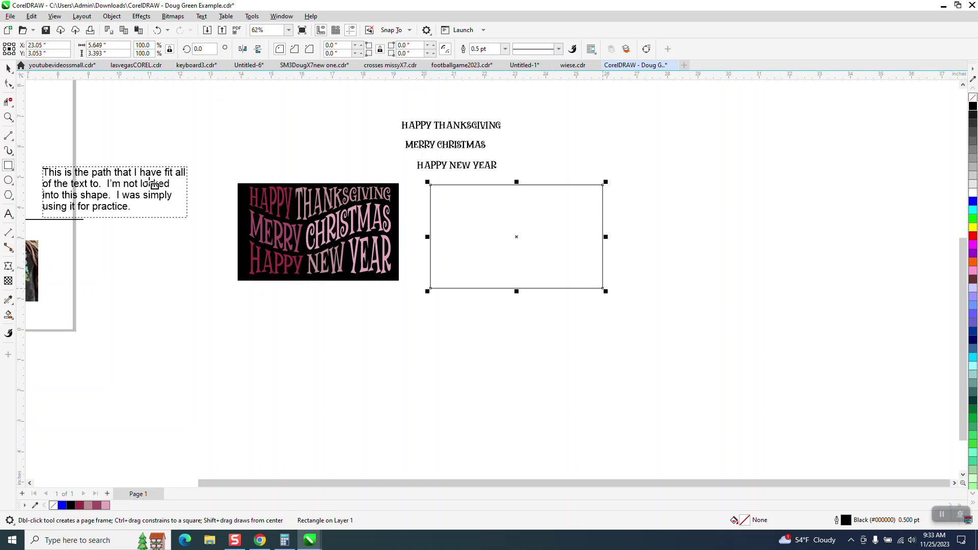
click(9, 136)
click(40, 203)
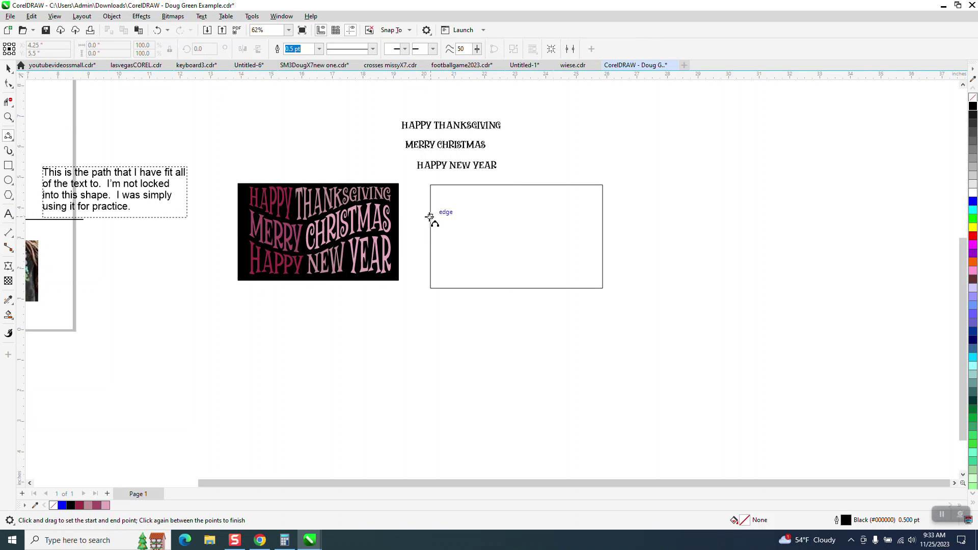
drag(431, 216, 600, 217)
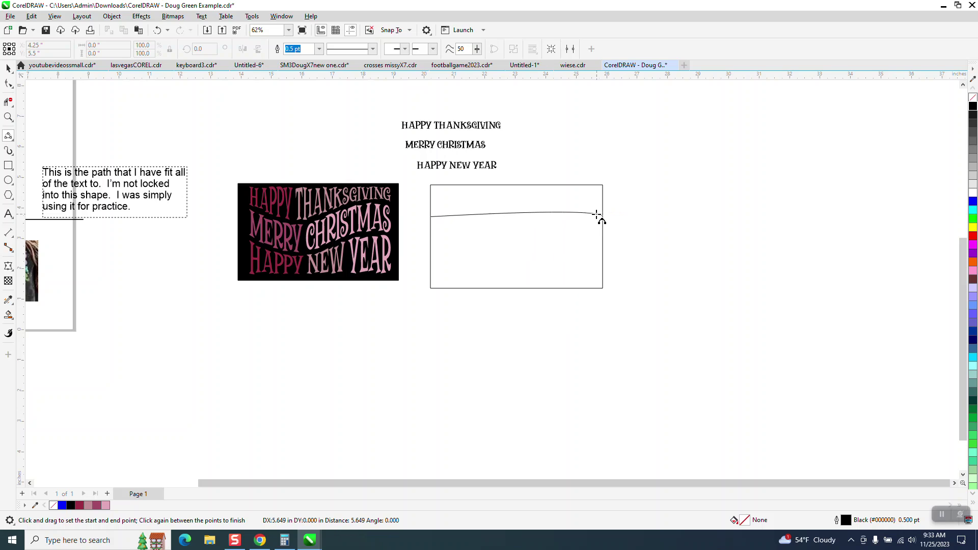
click(506, 228)
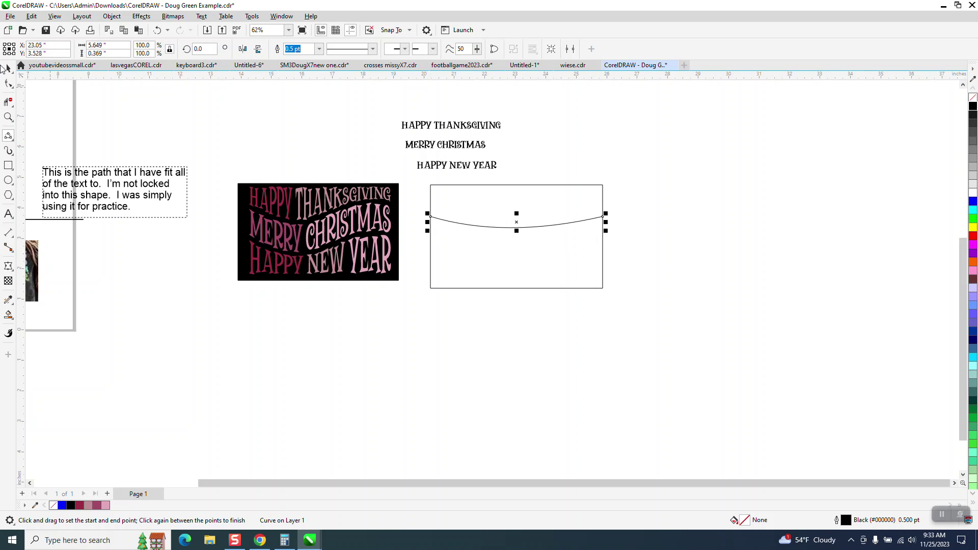
Step: Add a middle node to the curve and reshape it into an S-wave
click(8, 84)
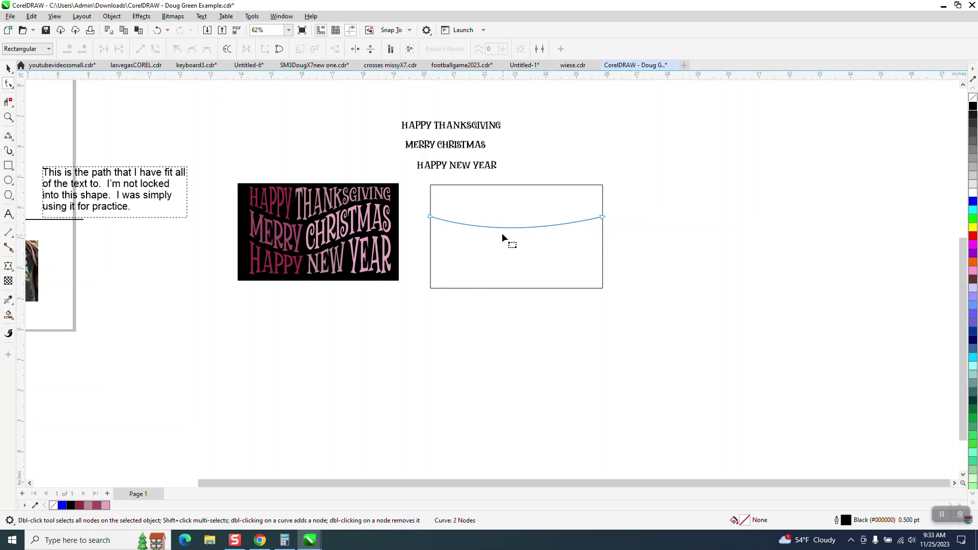
click(528, 228)
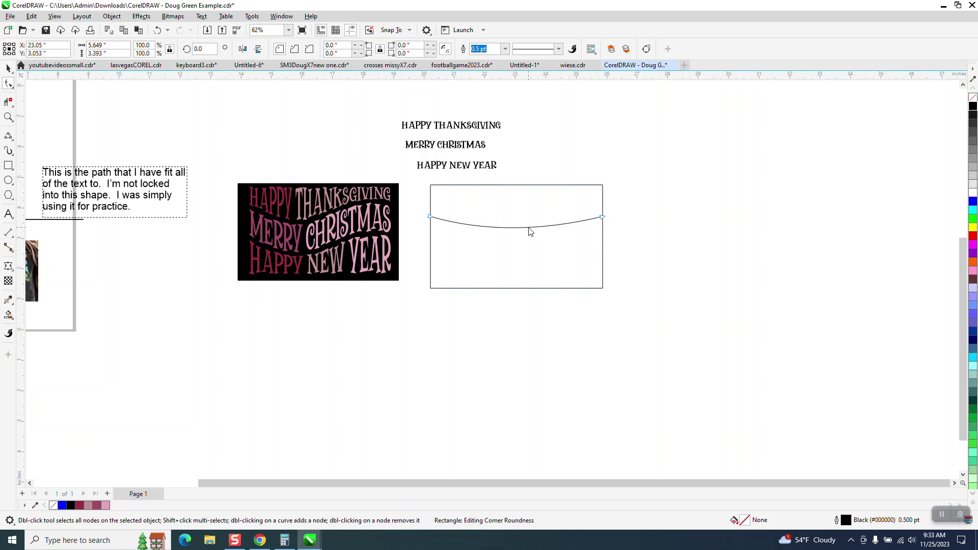
click(527, 229)
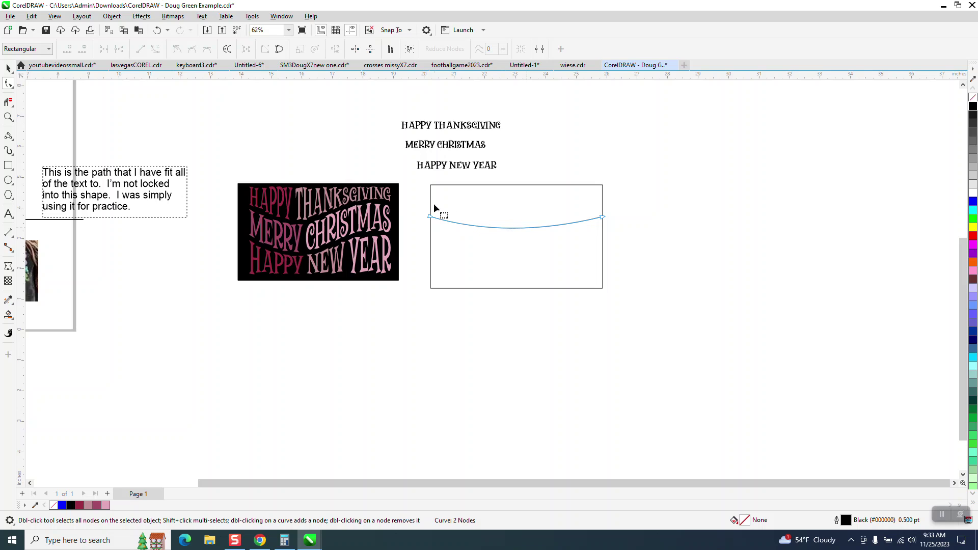
drag(626, 249, 627, 249)
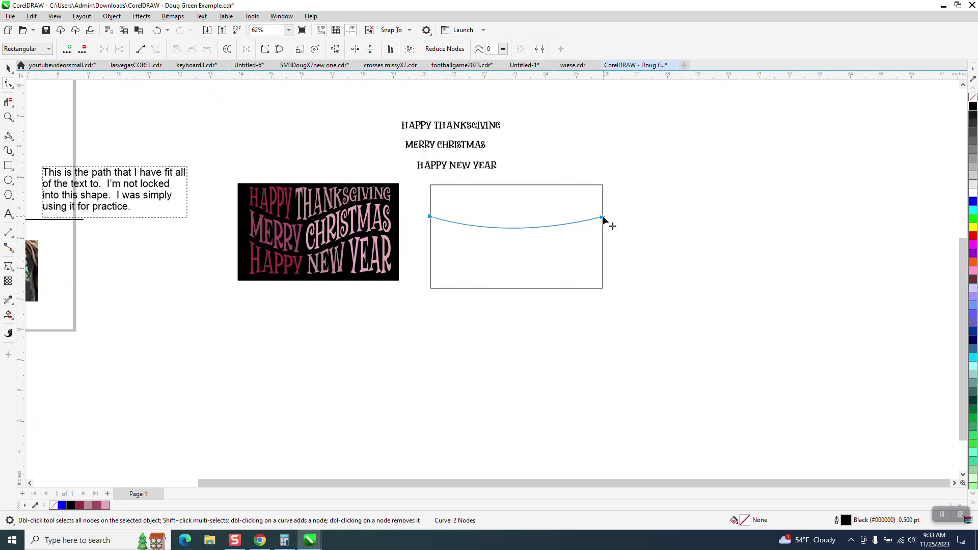
right_click(603, 218)
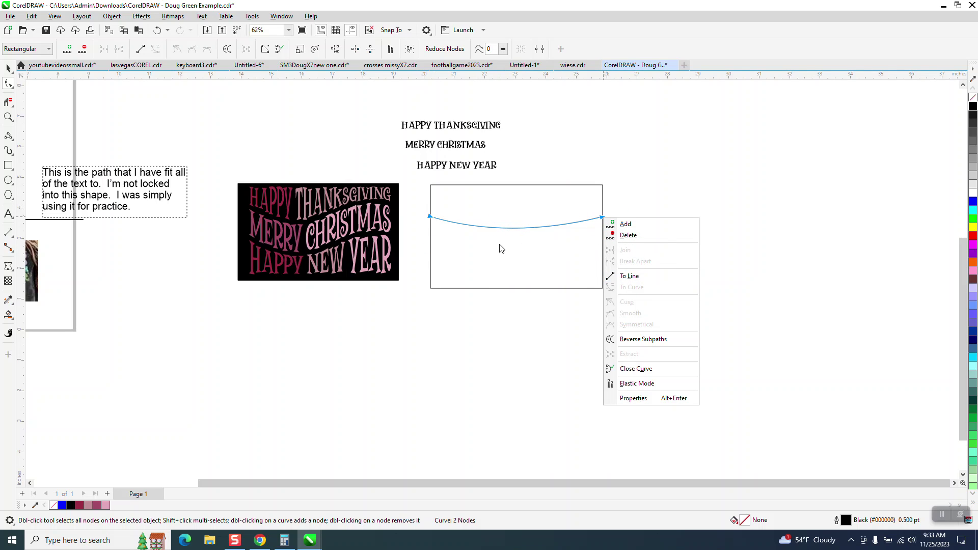
click(509, 229)
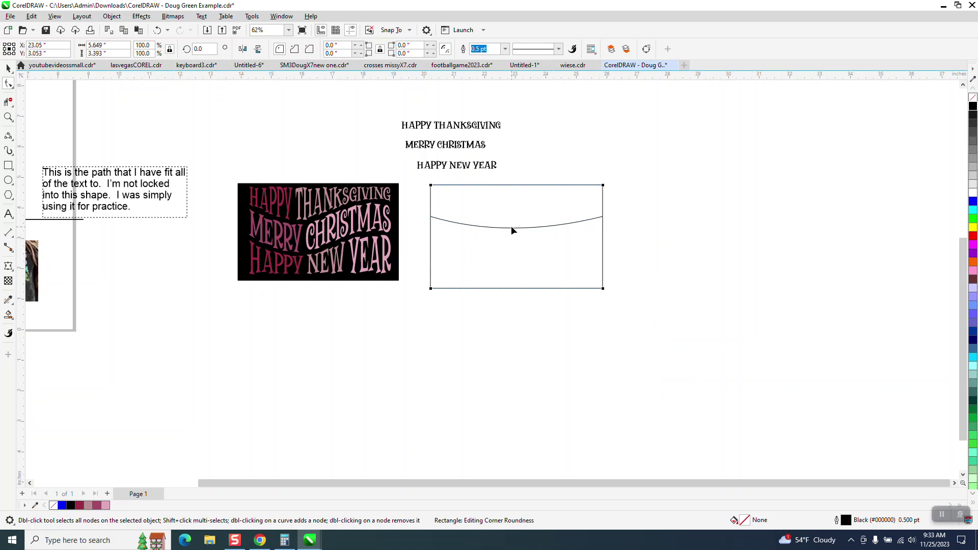
click(511, 225)
double_click(512, 227)
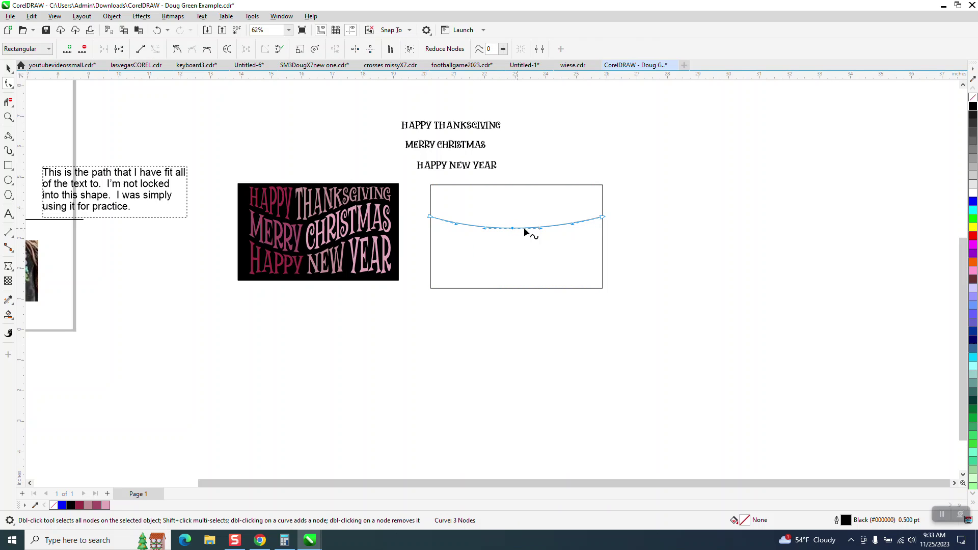
drag(541, 229, 473, 231)
drag(535, 207, 509, 219)
drag(572, 225, 582, 211)
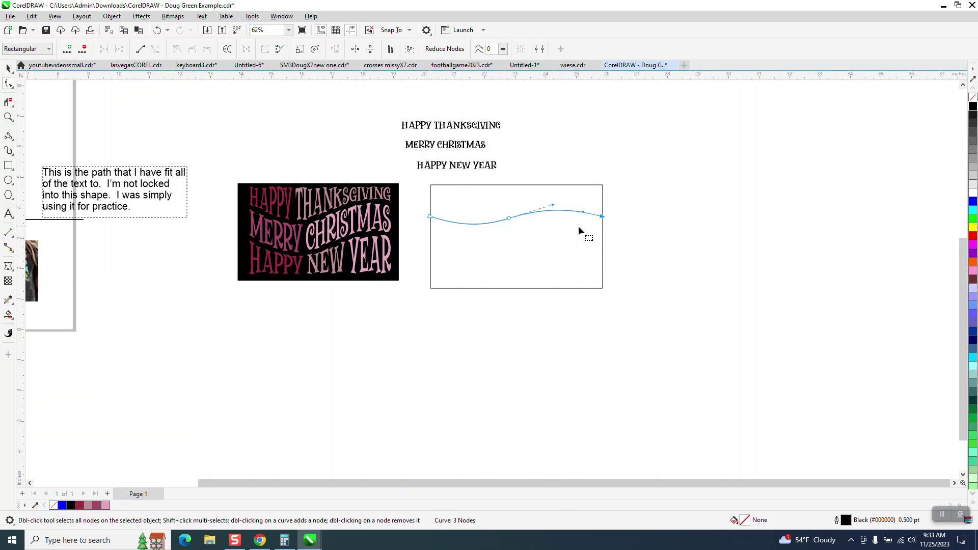
Step: Drop a copy of the wave lower in the rectangle and move the three text lines beneath it
click(8, 68)
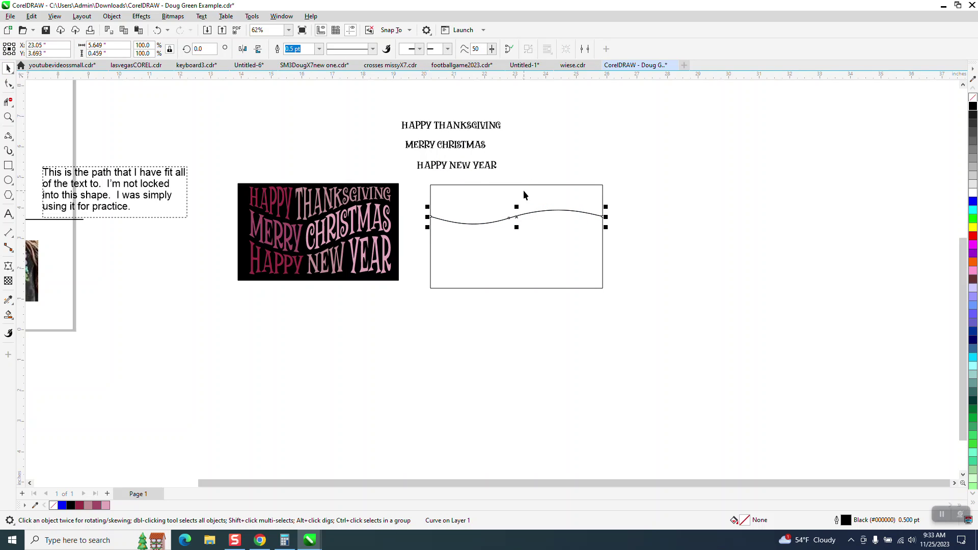
drag(517, 217, 514, 256)
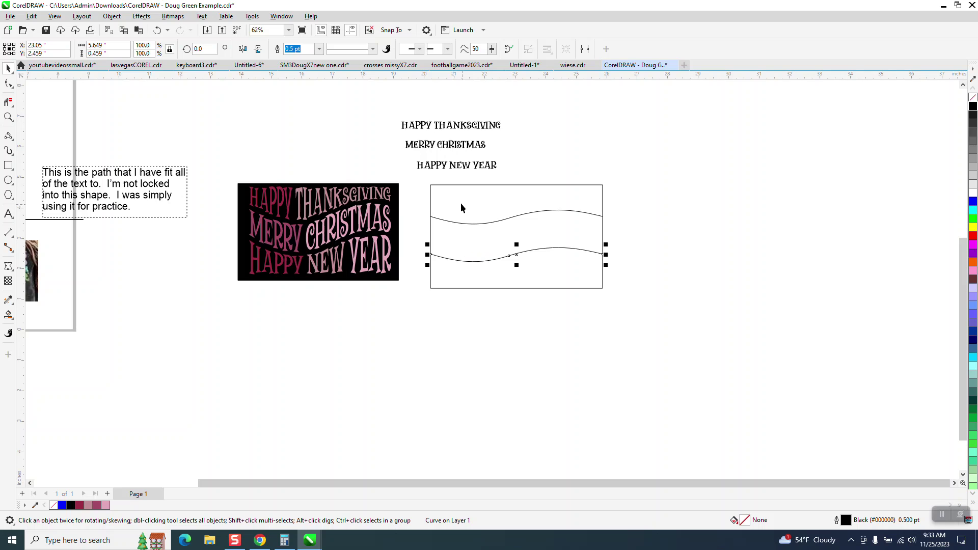
click(415, 202)
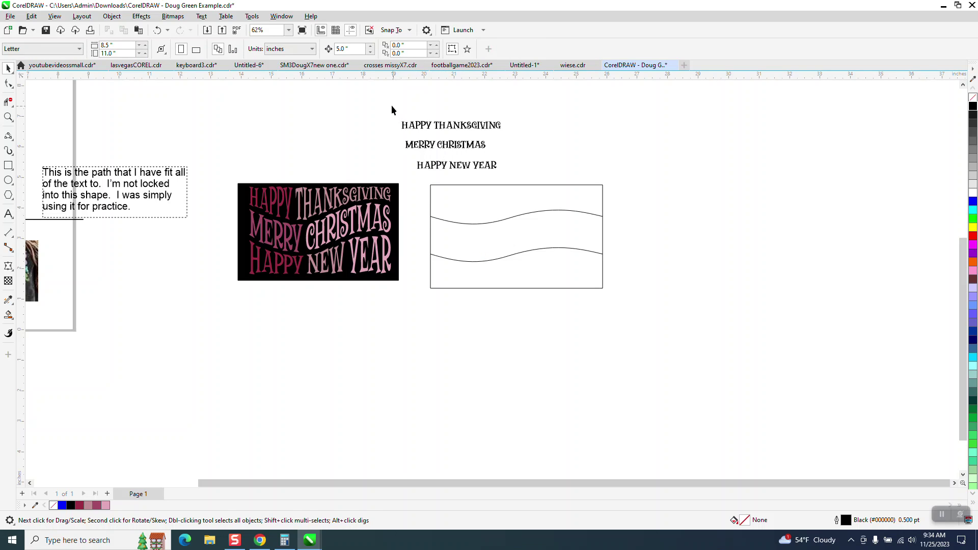
drag(529, 172, 529, 172)
drag(454, 147, 508, 346)
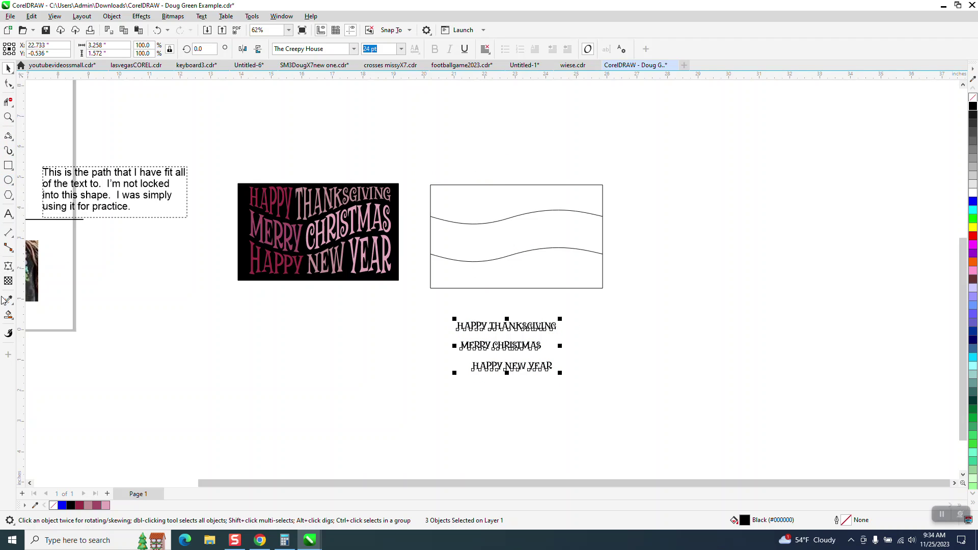
Step: Smart Fill the rectangle's top band with red
click(12, 317)
click(50, 327)
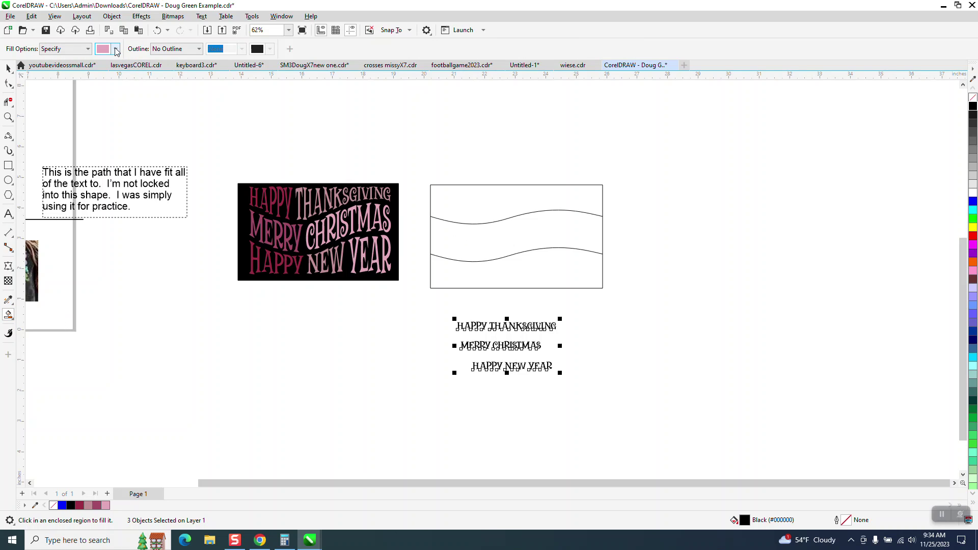
click(116, 49)
click(137, 70)
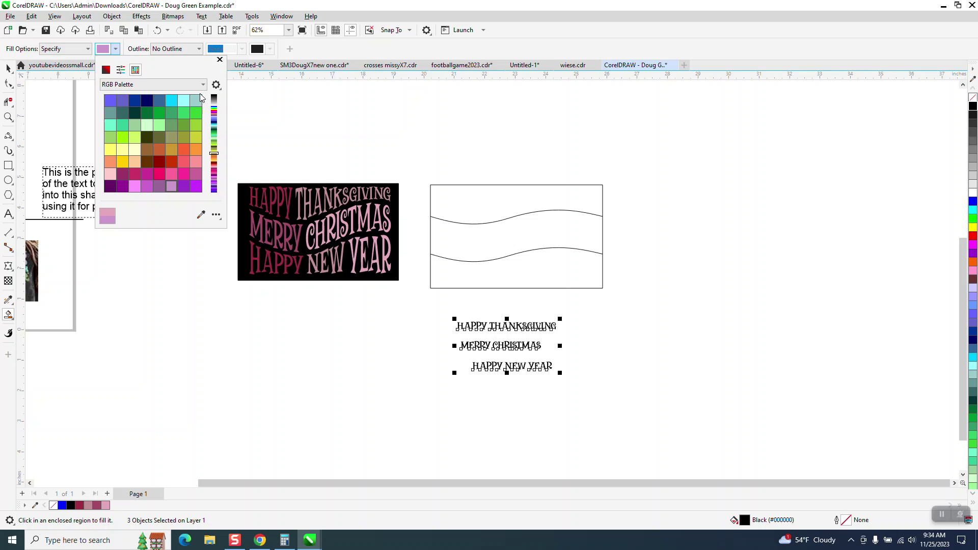
scroll(155, 129, up, 3)
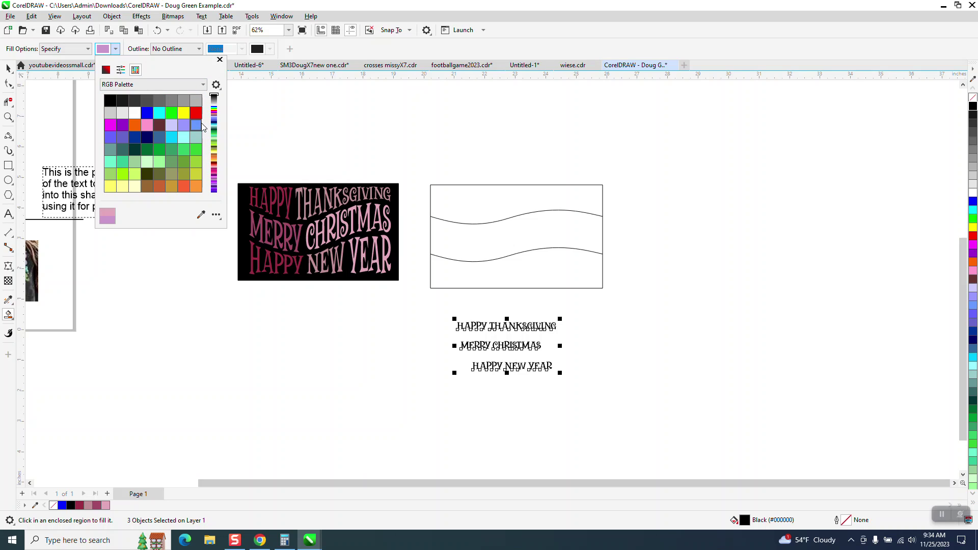
click(199, 116)
click(459, 209)
click(459, 210)
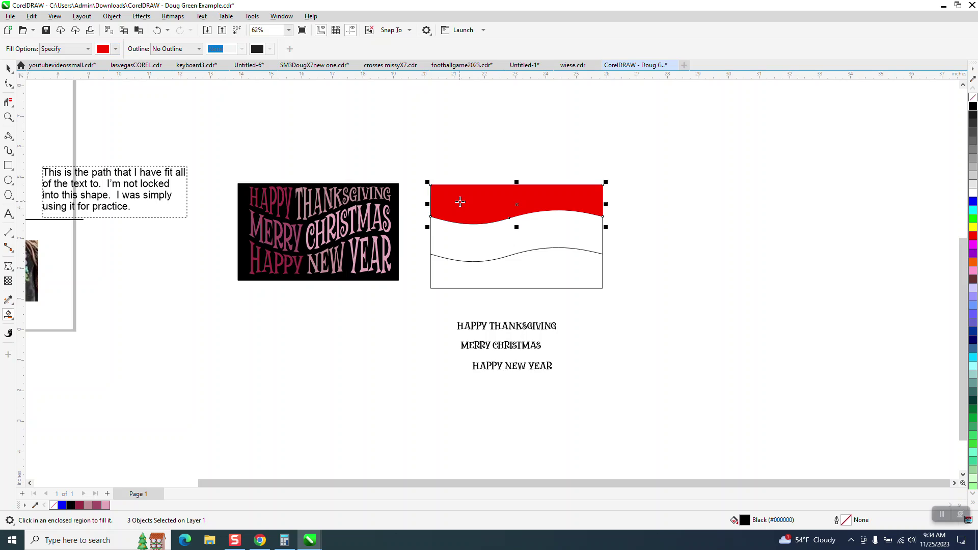
Step: Delete the red shape and set the nudge distance to 7 inches
key(Right)
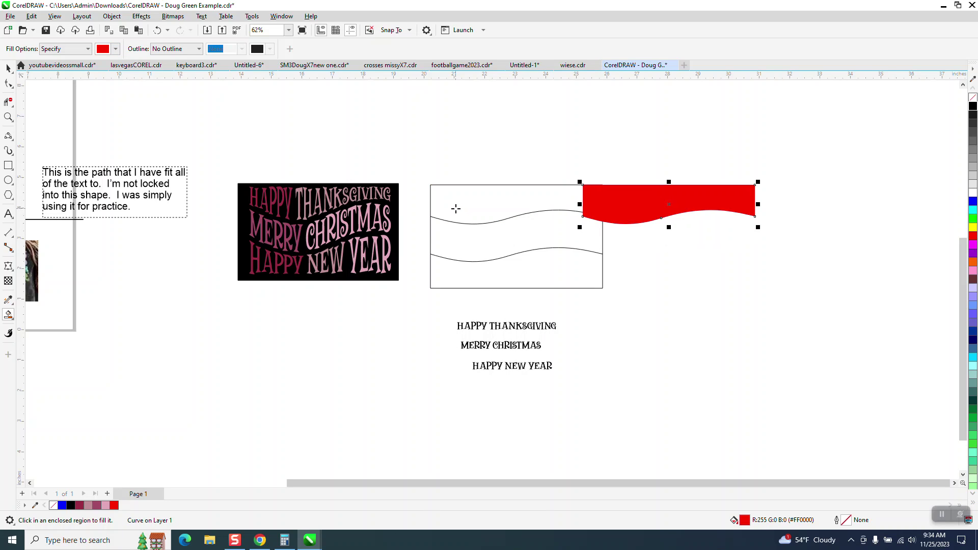
key(Delete)
click(8, 68)
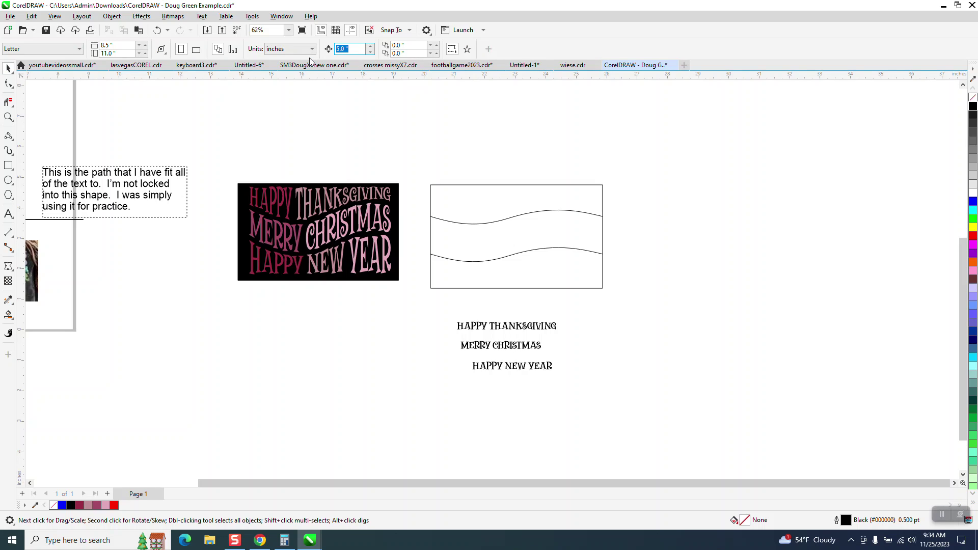
text(7)
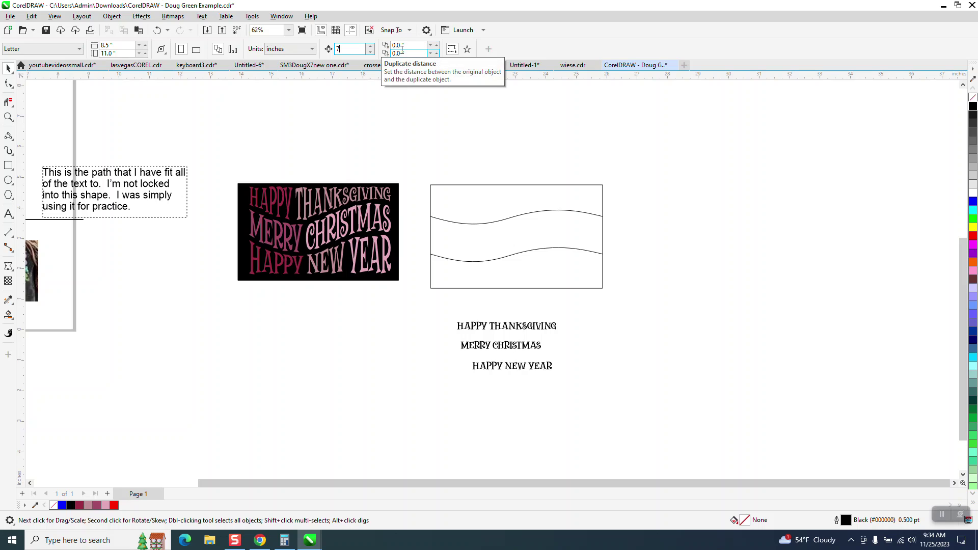
Step: Smart Fill the top, middle and bottom regions and shift each piece 7 inches right
click(7, 69)
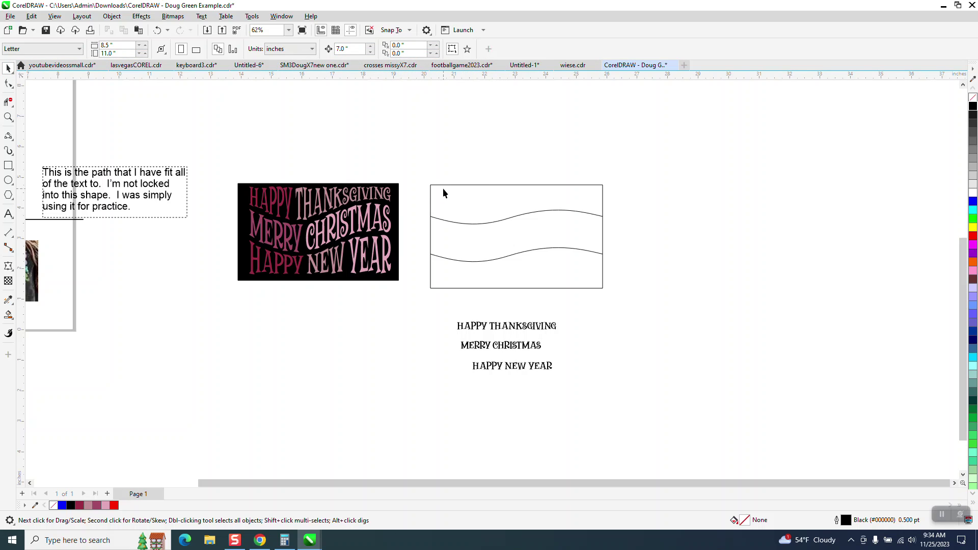
click(9, 316)
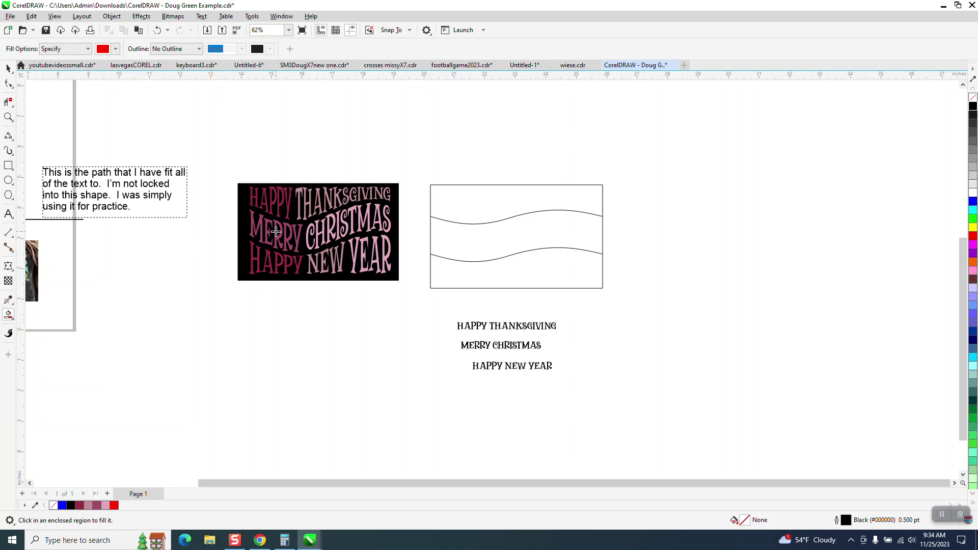
click(461, 208)
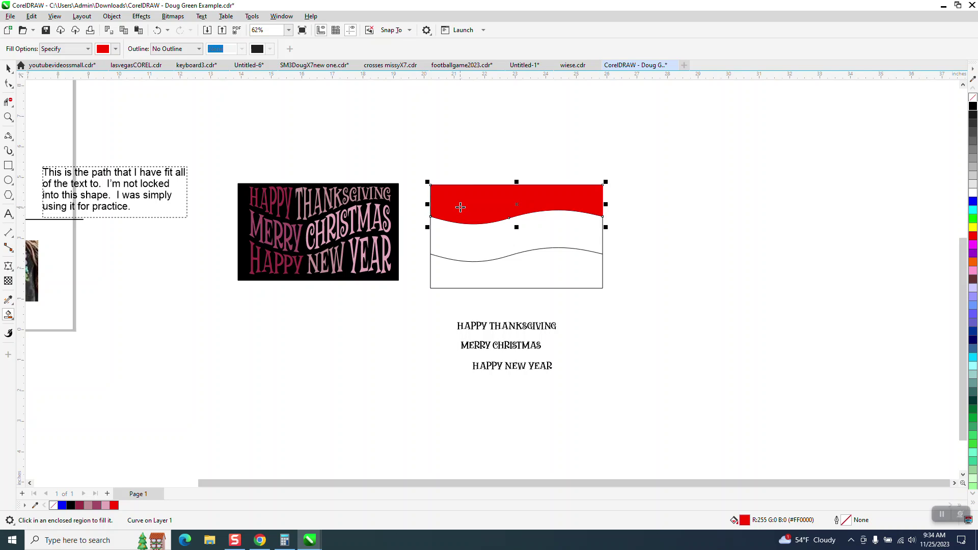
key(shift+Right)
click(517, 234)
key(shift+Right)
click(537, 254)
key(shift+Right)
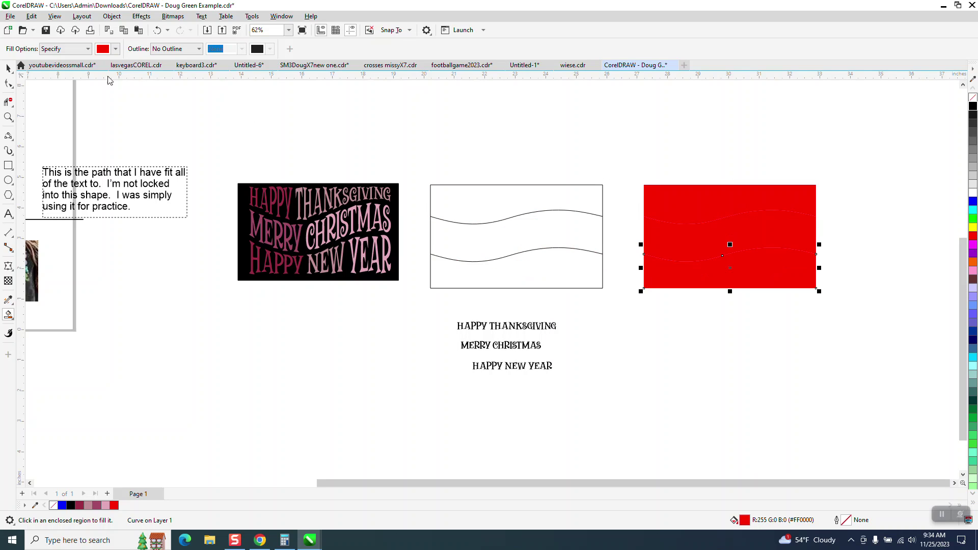
Step: Give the three new pieces no fill and a black outline
click(15, 69)
drag(630, 172, 829, 309)
click(973, 97)
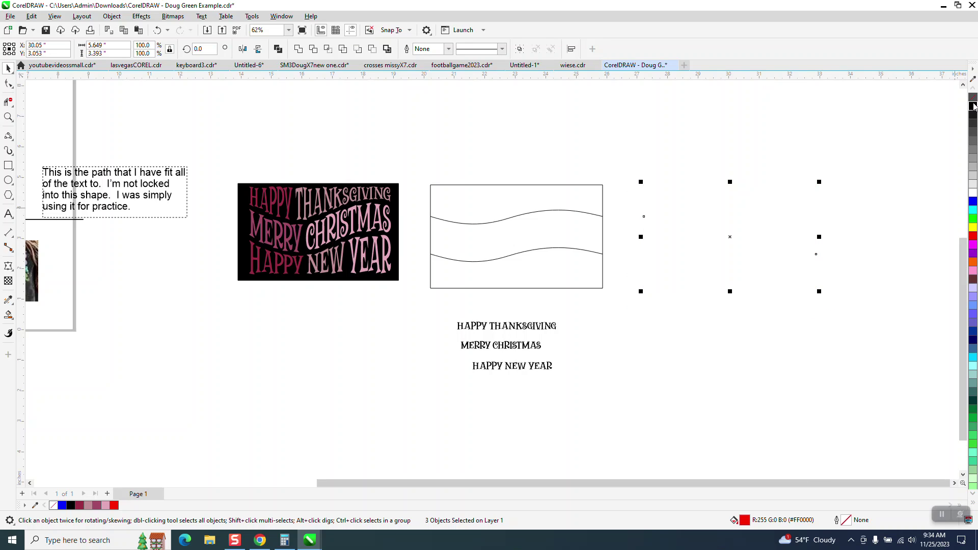
right_click(973, 106)
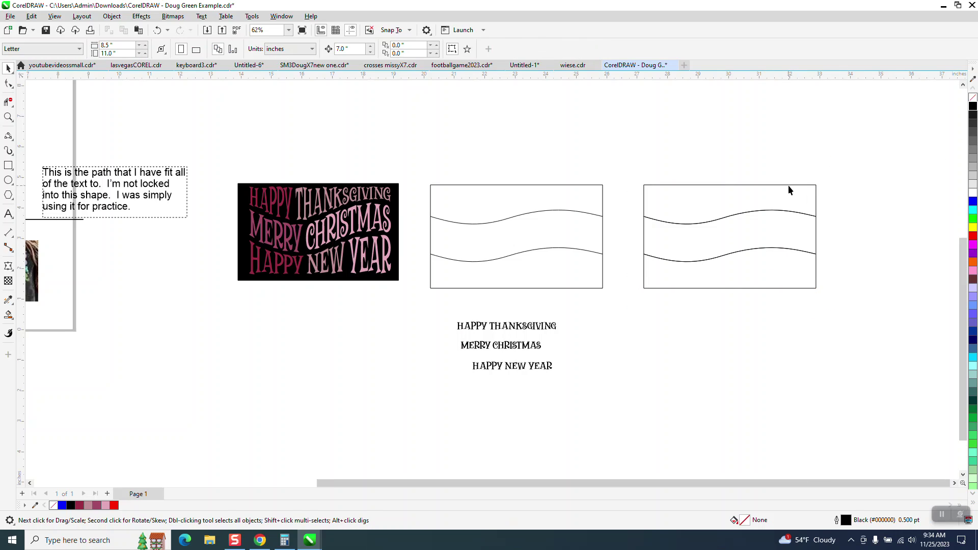
drag(787, 185, 765, 122)
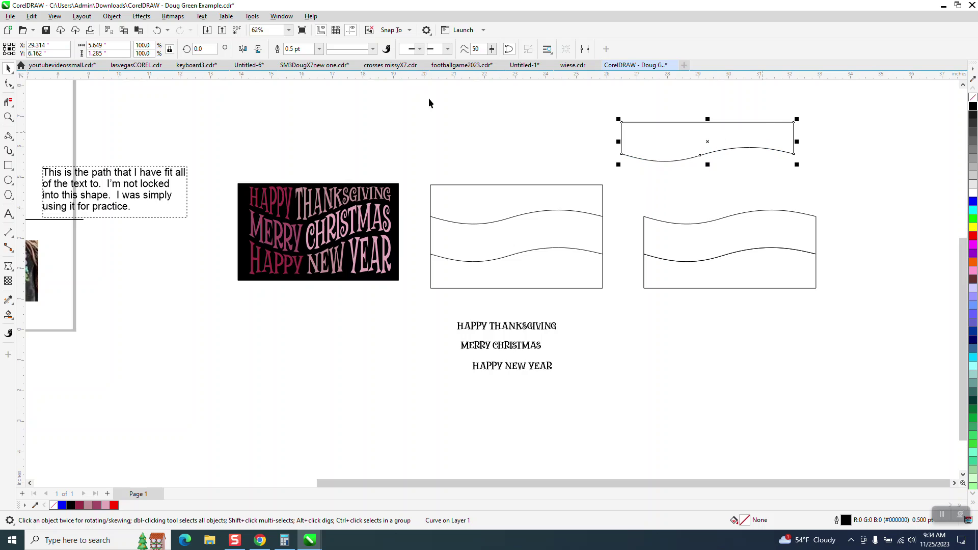
click(158, 30)
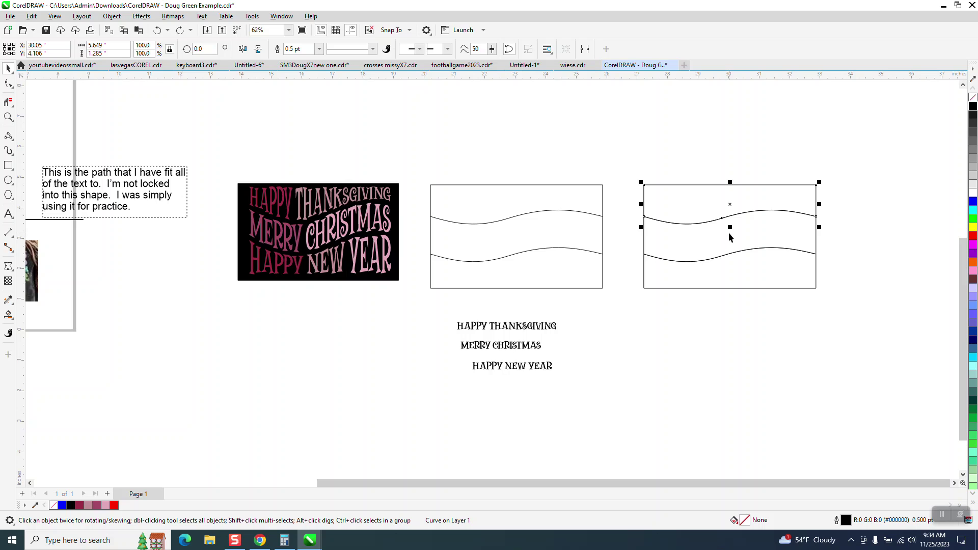
Step: Set up an inside contour with 1 step and 0.05-inch offset in the Contour docker
click(9, 247)
click(141, 16)
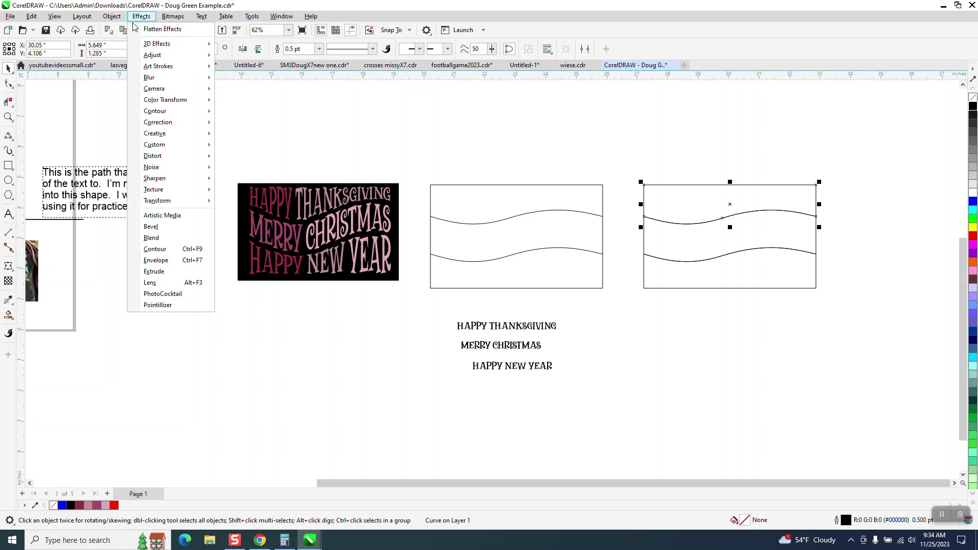
click(152, 250)
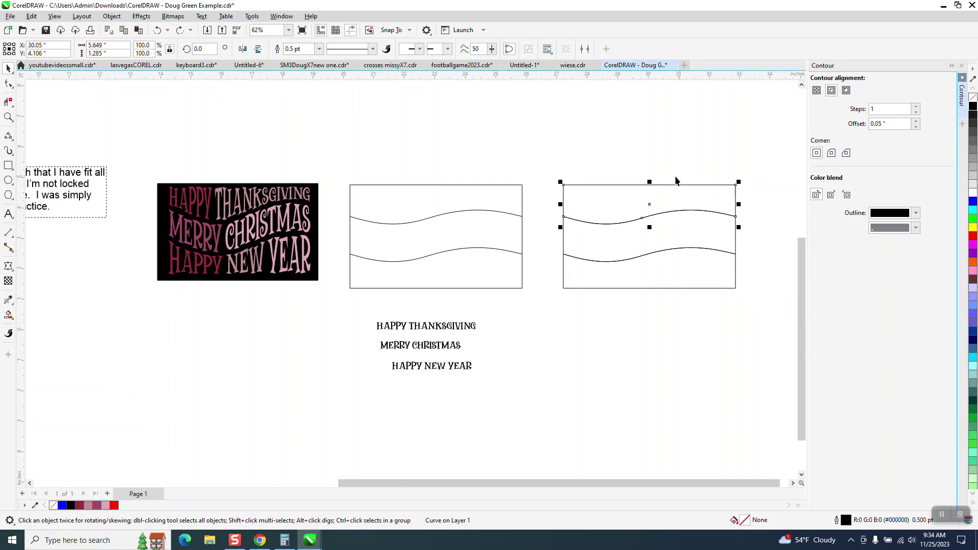
click(831, 90)
Step: Apply the inside contour to the top, middle and lower wavy pieces, then select them all
click(645, 206)
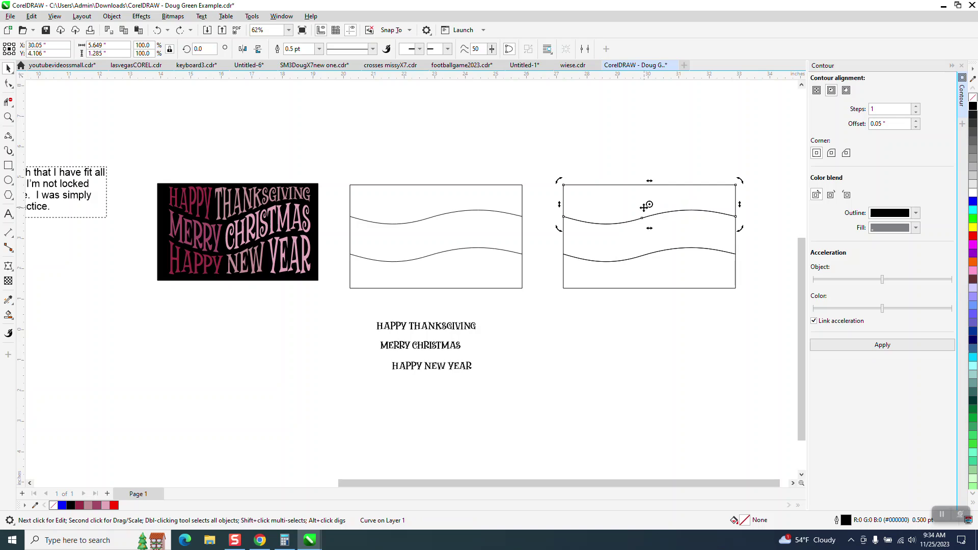
click(885, 345)
scroll(530, 296, down, 2)
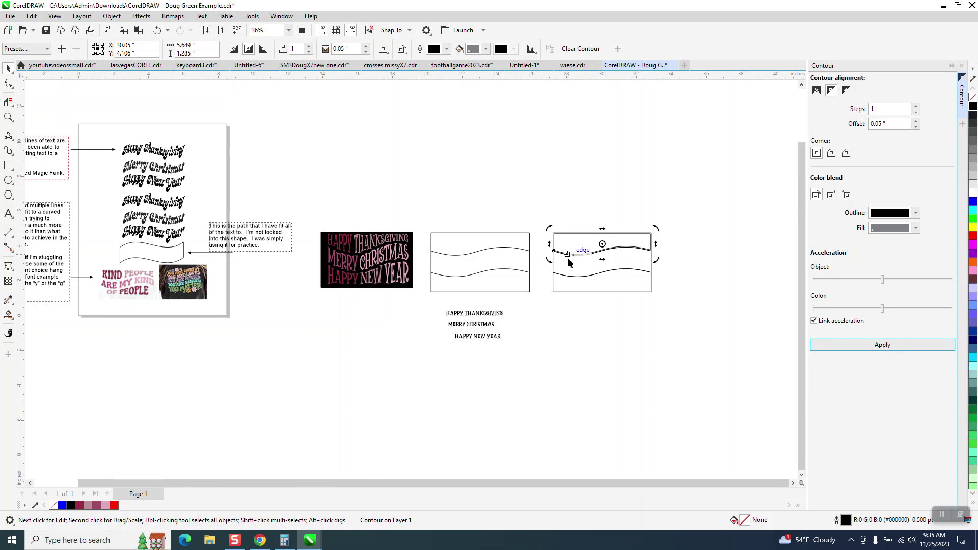
click(573, 274)
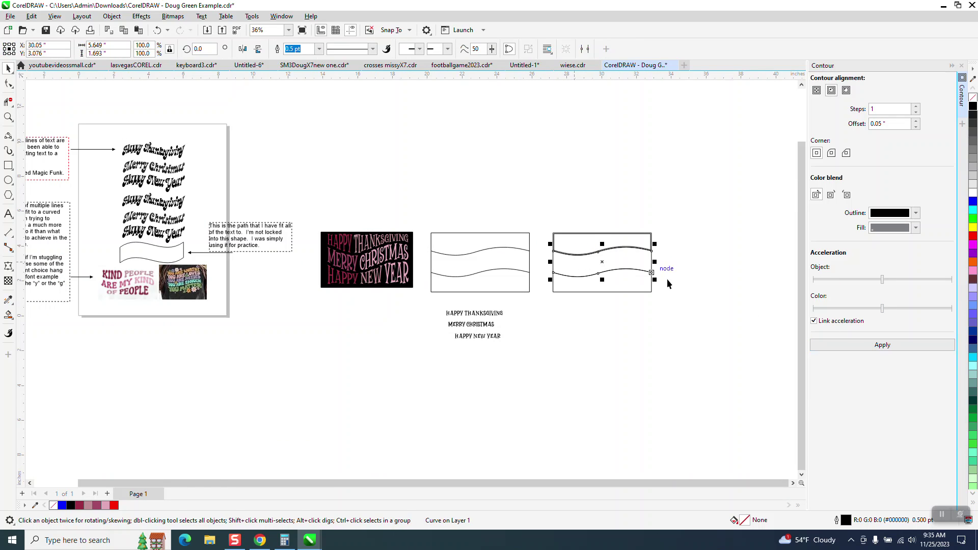
click(882, 345)
click(626, 287)
click(884, 347)
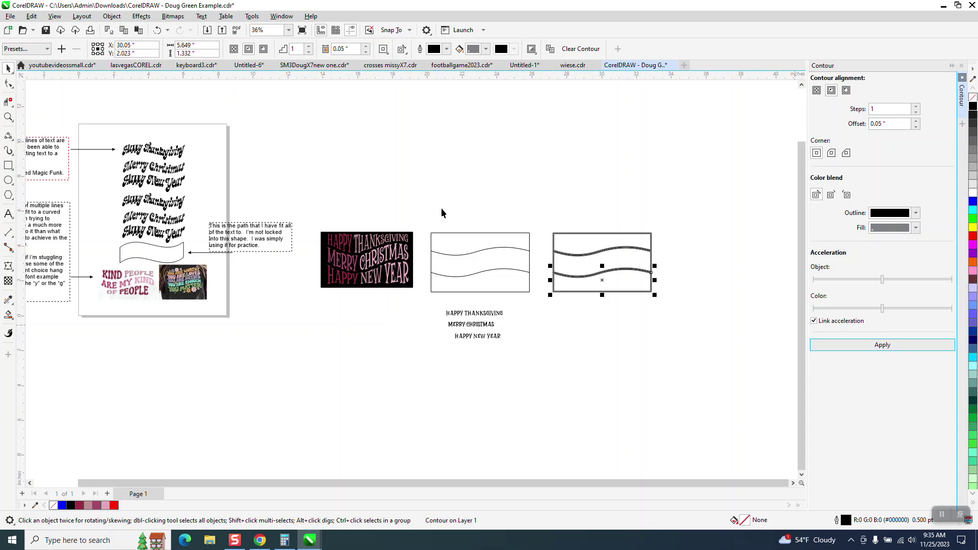
click(8, 314)
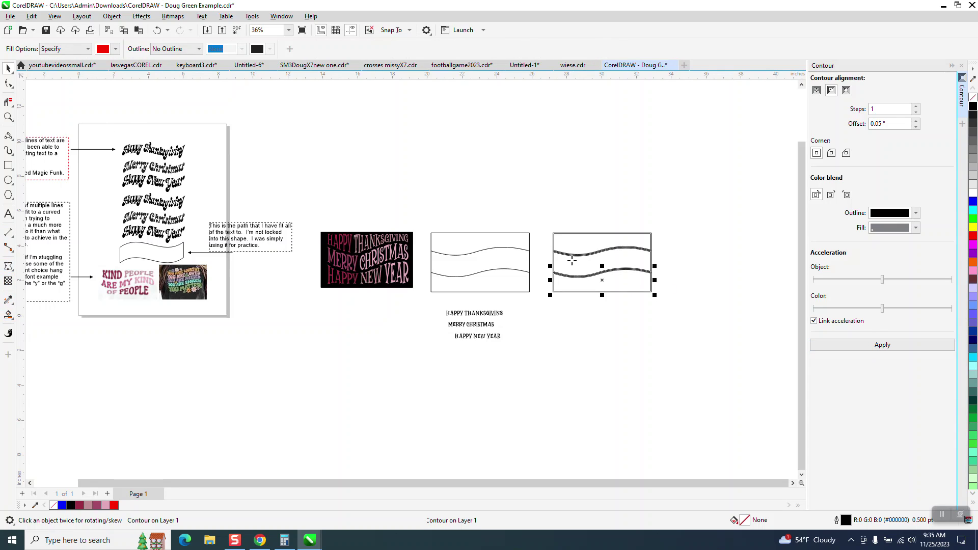
click(8, 68)
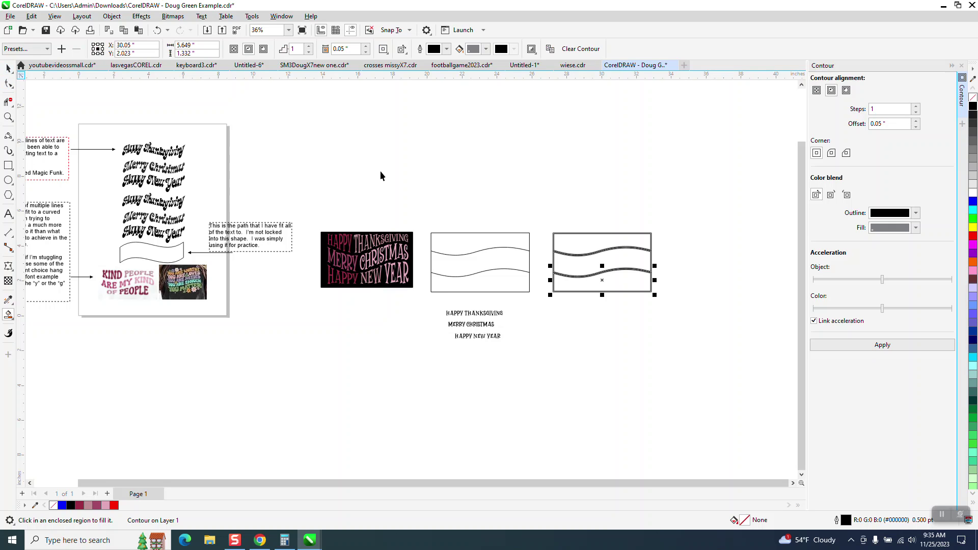
drag(534, 226, 680, 322)
Step: Break the contoured rectangle apart into separate pieces
click(8, 117)
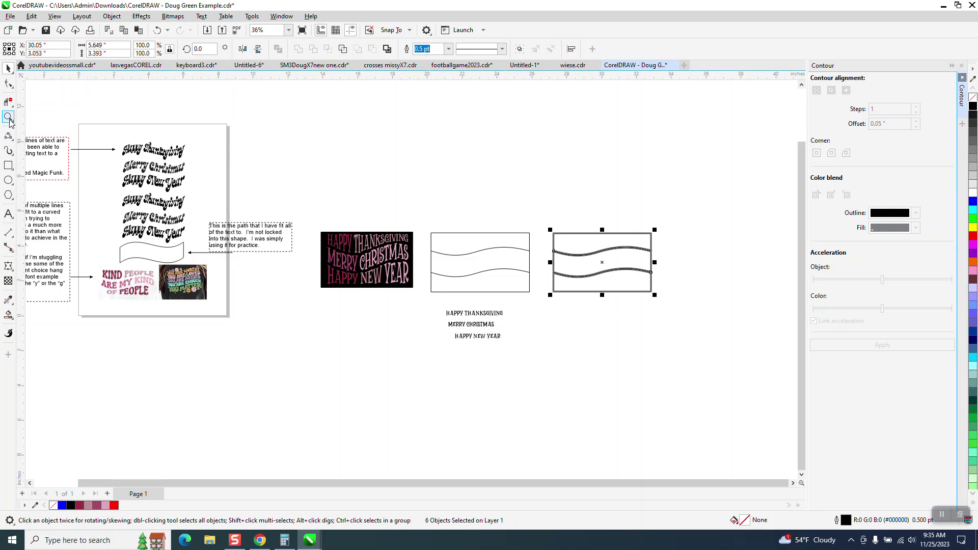
drag(542, 220, 737, 329)
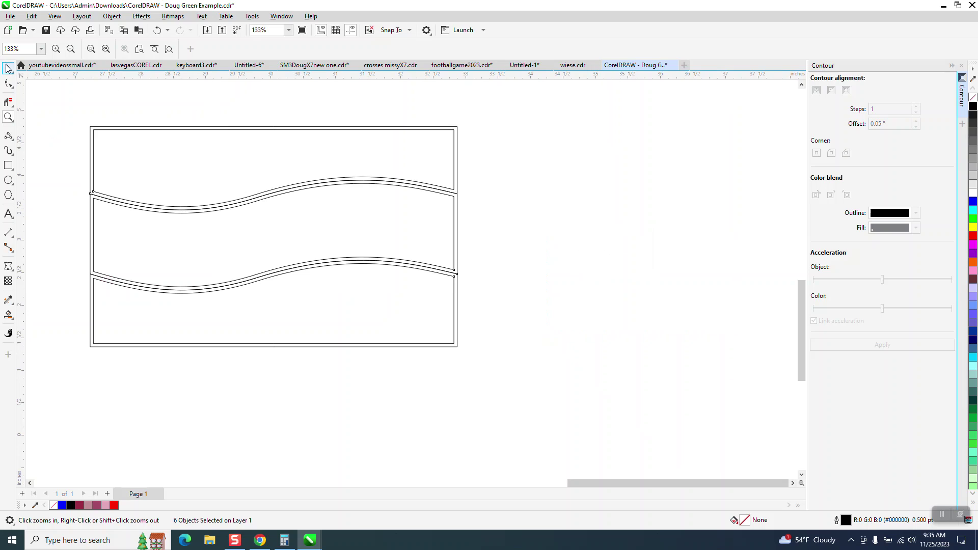
click(10, 68)
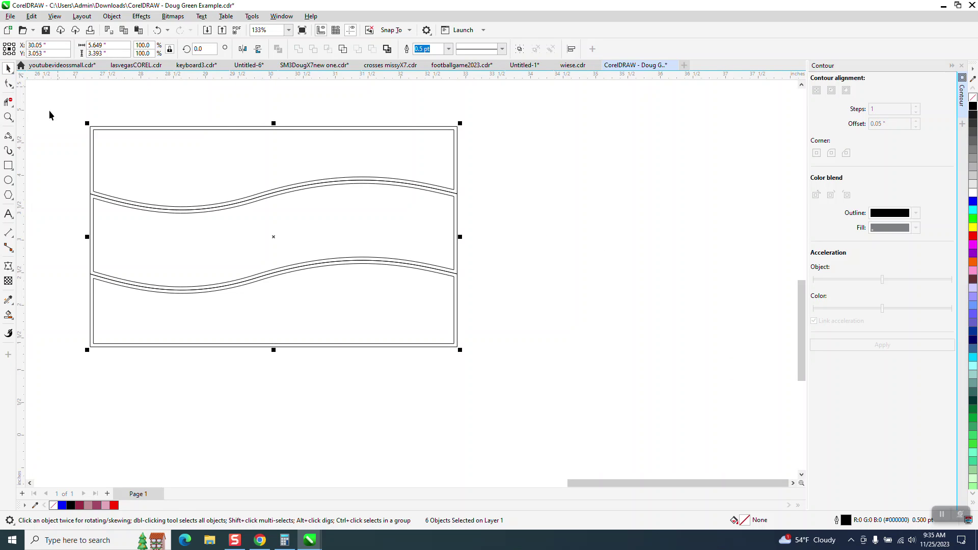
drag(49, 111, 505, 416)
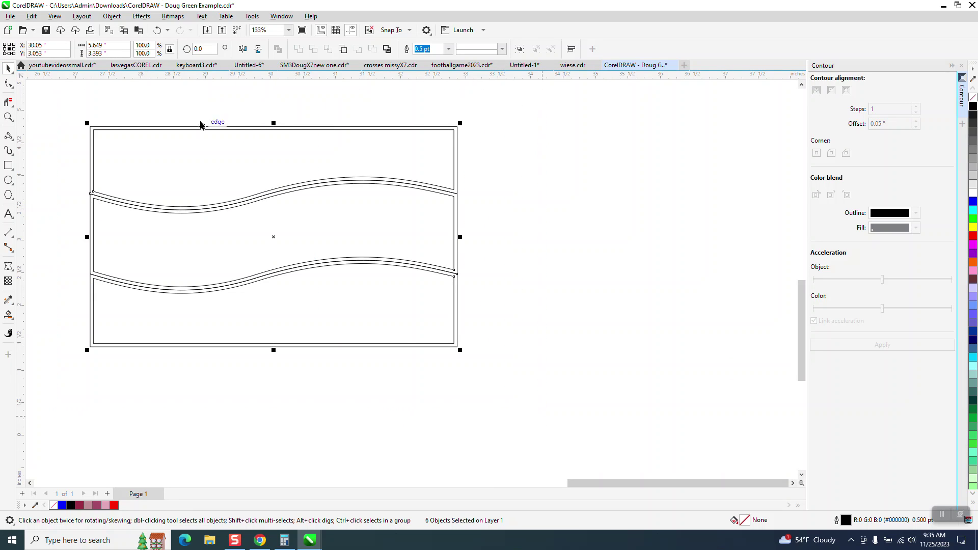
click(111, 16)
click(147, 251)
click(121, 231)
Step: Duplicate the top, middle and bottom pieces 7 inches to the right
scroll(284, 225, down, 2)
scroll(283, 225, down, 1)
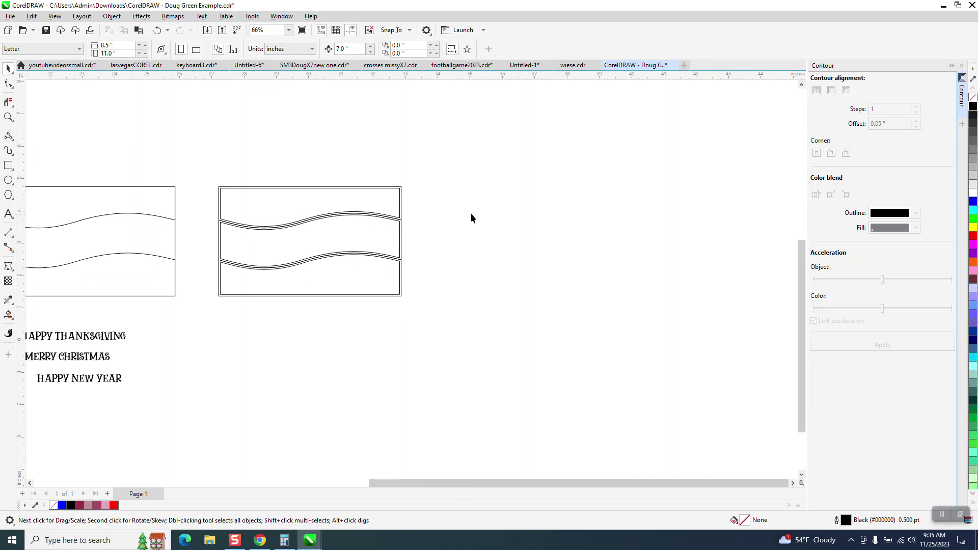
click(377, 201)
key(ctrl+d)
click(386, 224)
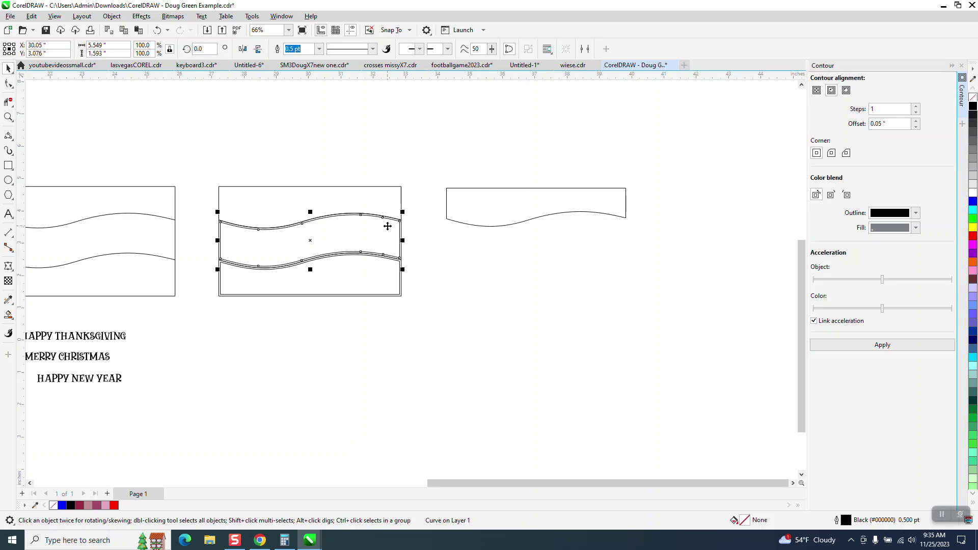
key(ctrl+d)
click(389, 274)
key(ctrl+d)
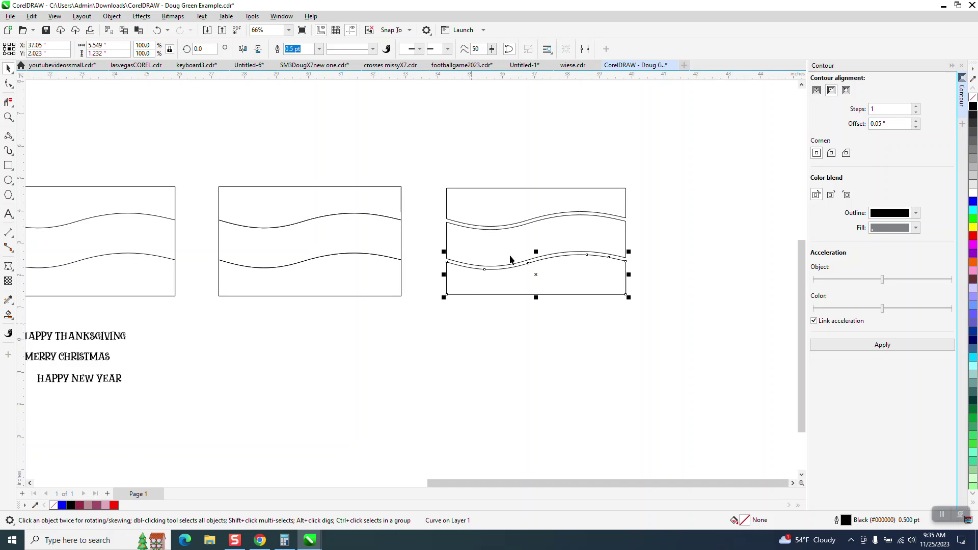
Step: Move the three greeting lines beside the double-lined rectangle
scroll(190, 350, down, 3)
click(186, 341)
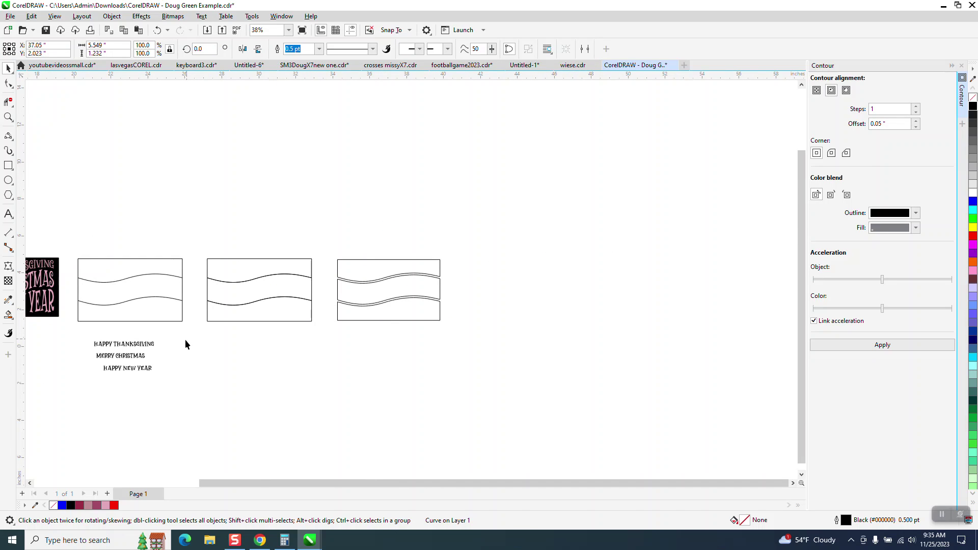
drag(186, 336, 74, 380)
drag(130, 362, 501, 287)
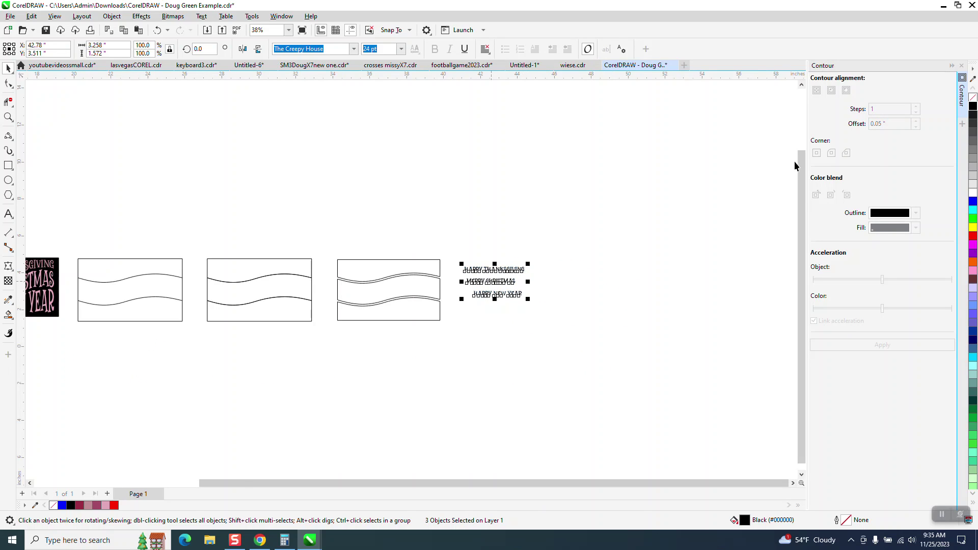
Step: Lift HAPPY THANKSGIVING above the double-lined rectangle
click(961, 65)
click(8, 117)
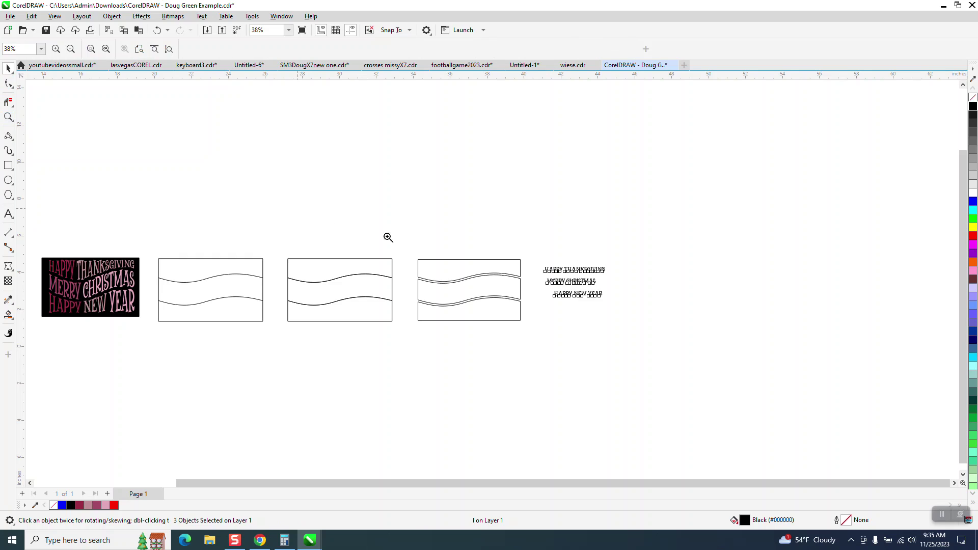
drag(402, 238, 666, 371)
key(space)
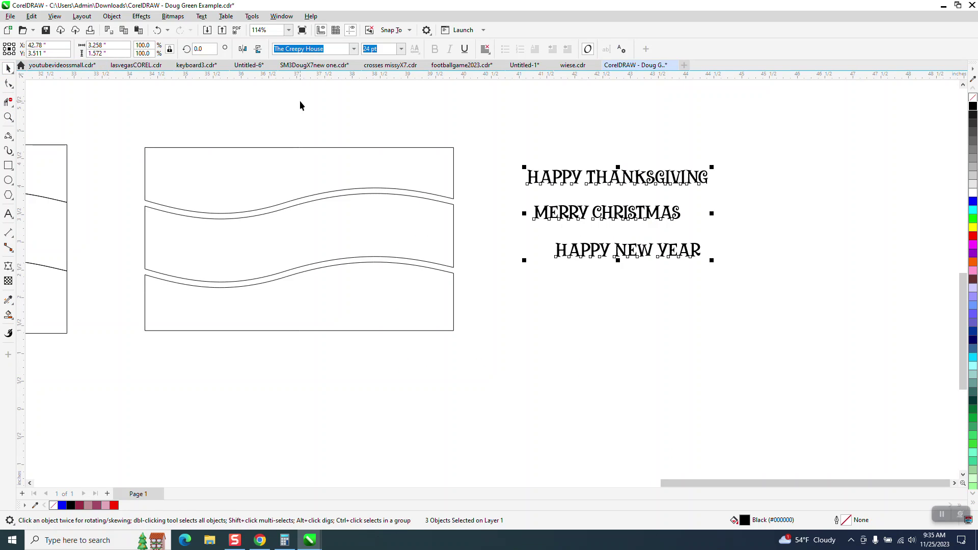
click(545, 136)
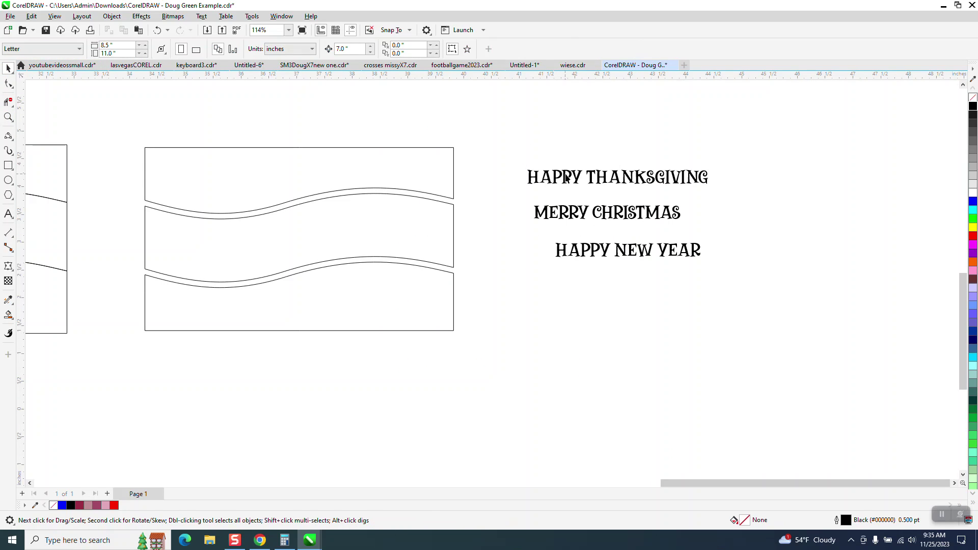
drag(565, 174, 308, 112)
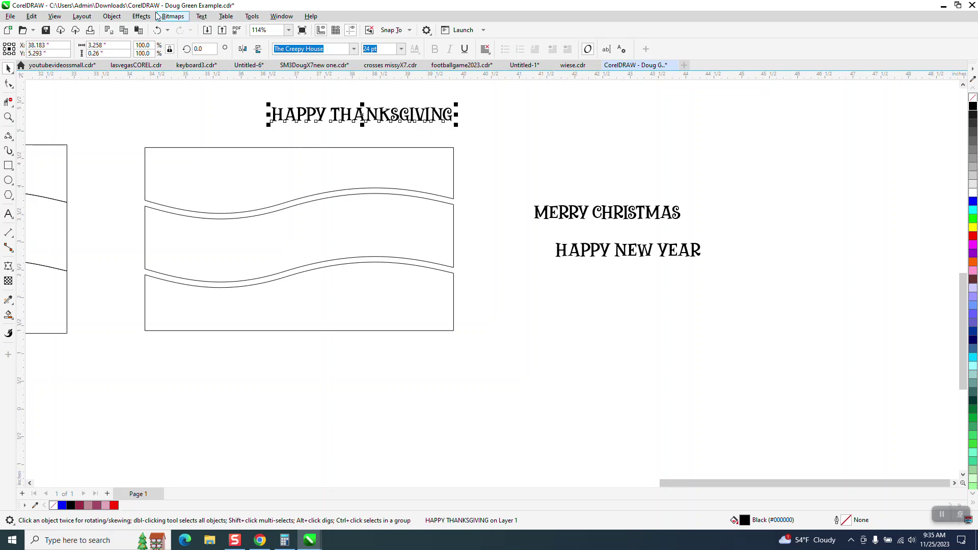
click(141, 16)
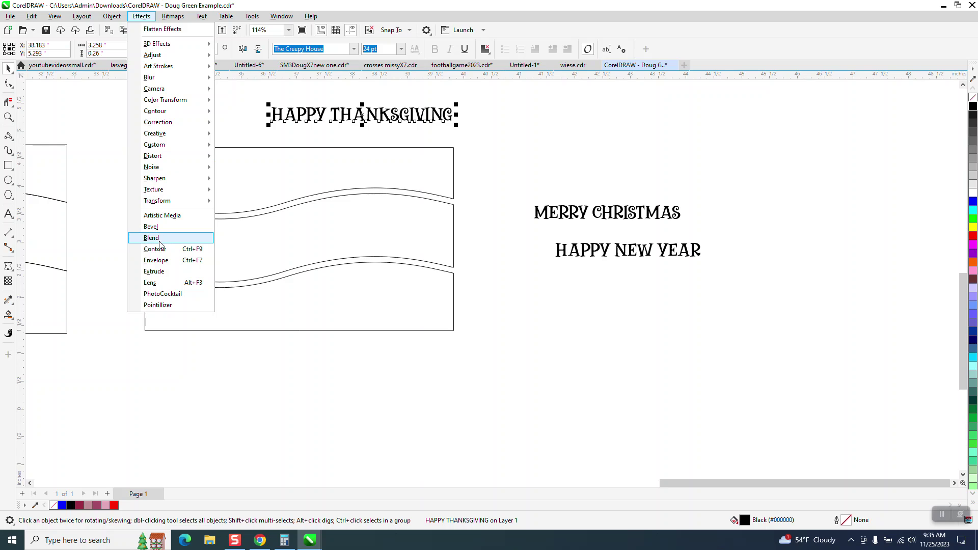
Step: Envelope HAPPY THANKSGIVING to the top wave band's shape using Vertical mapping
click(162, 260)
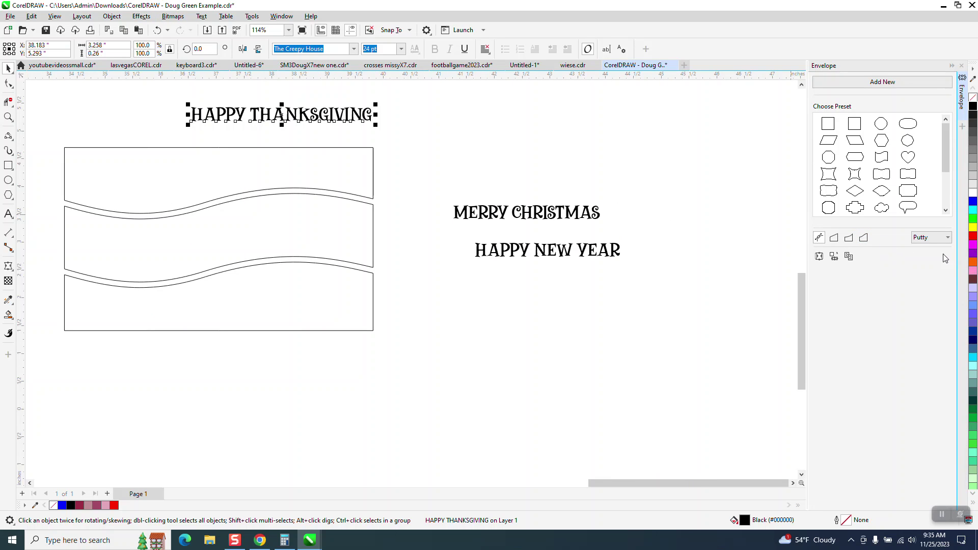
click(833, 257)
click(264, 172)
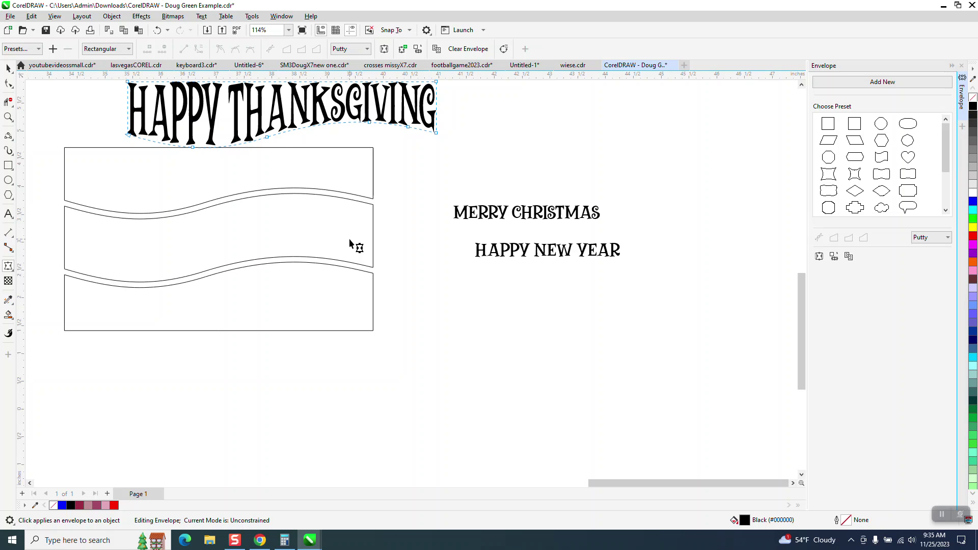
scroll(350, 242, down, 1)
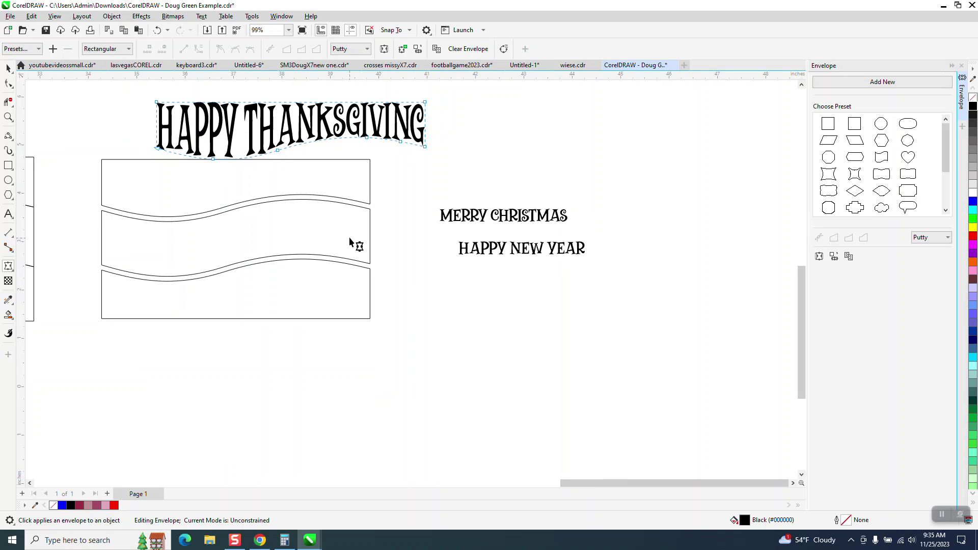
click(157, 30)
click(944, 243)
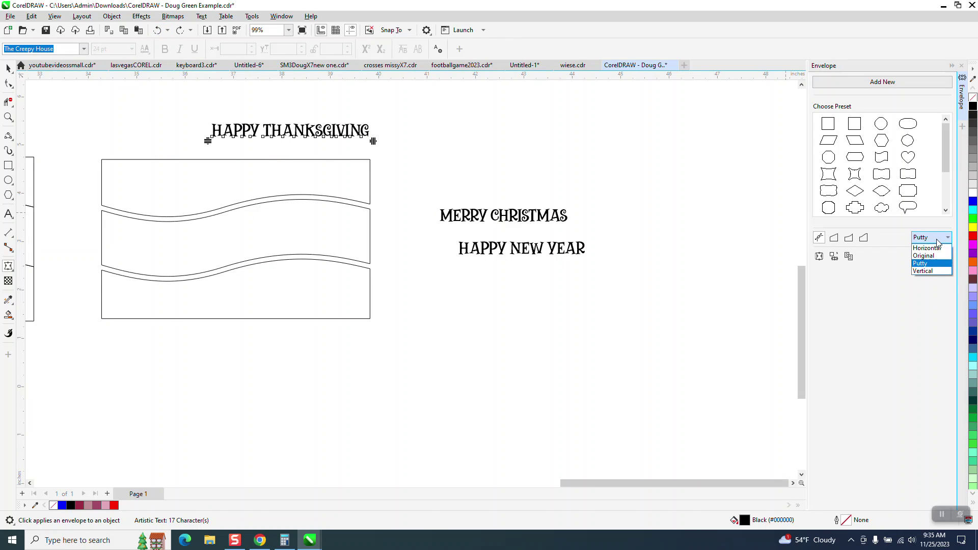
click(924, 272)
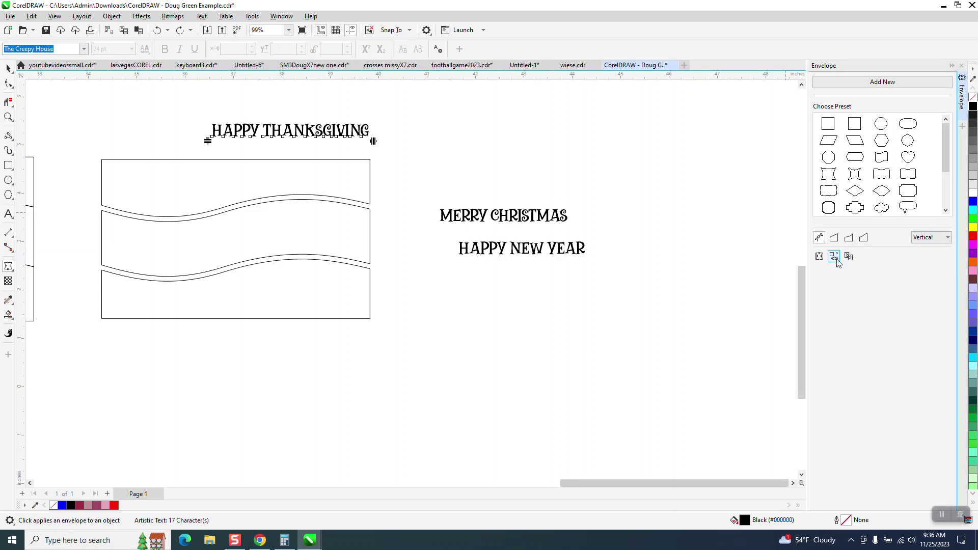
click(299, 168)
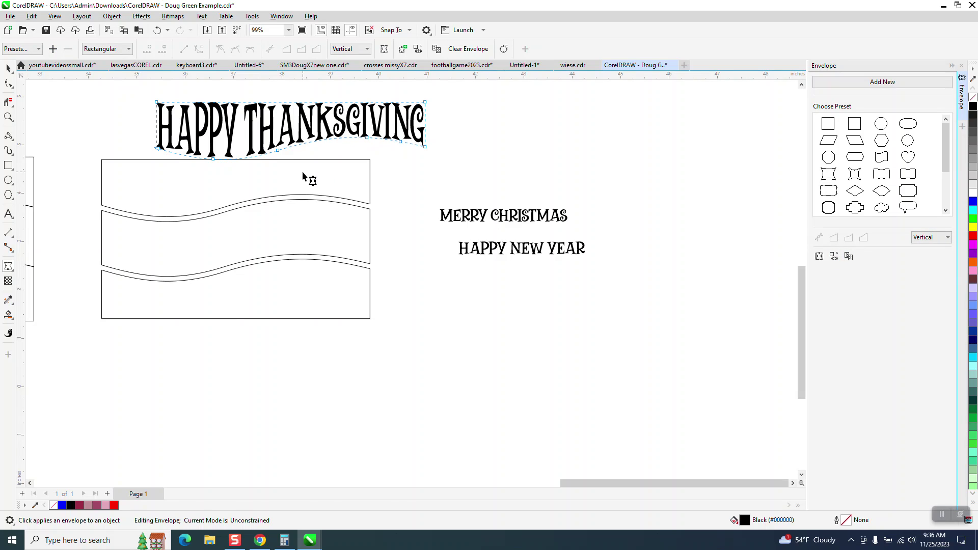
Step: Envelope MERRY CHRISTMAS to the middle wave band's shape
click(7, 69)
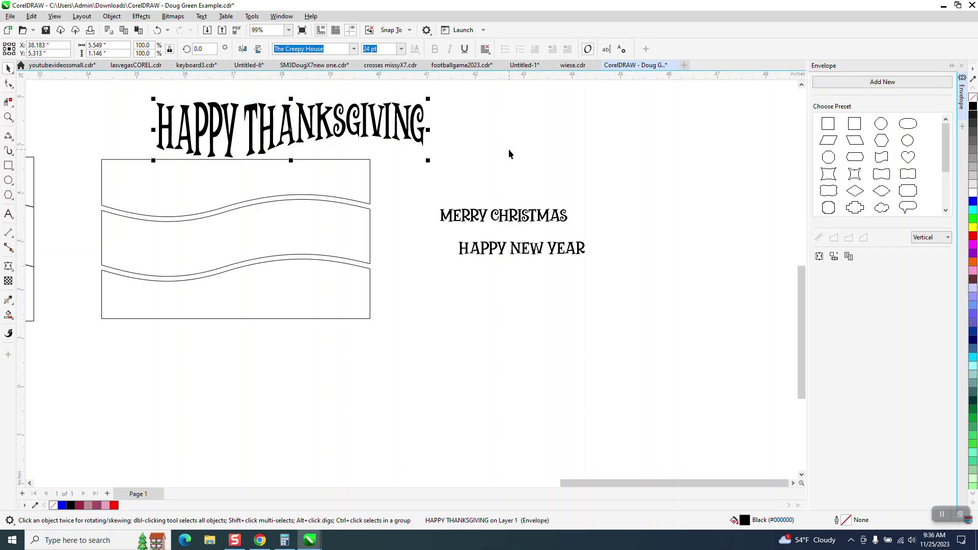
click(484, 222)
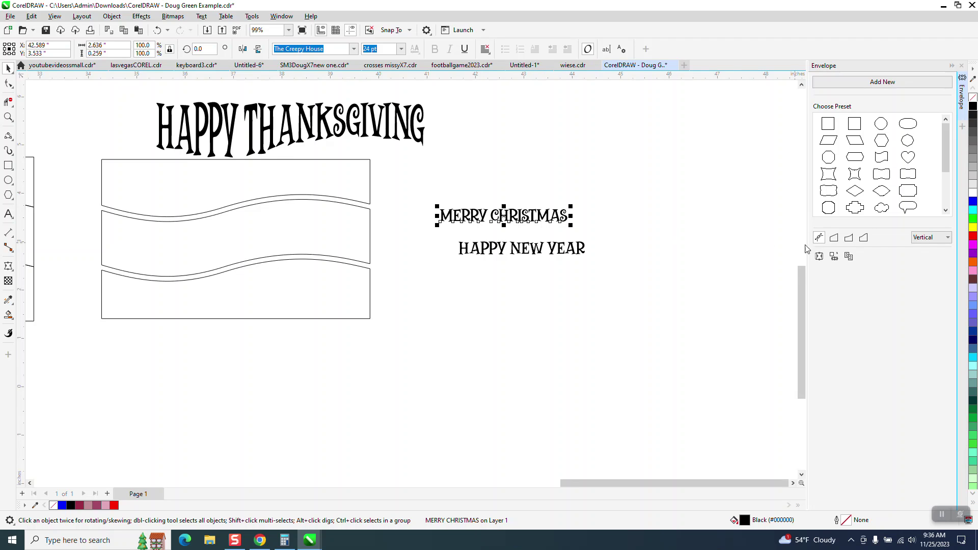
click(819, 256)
click(263, 230)
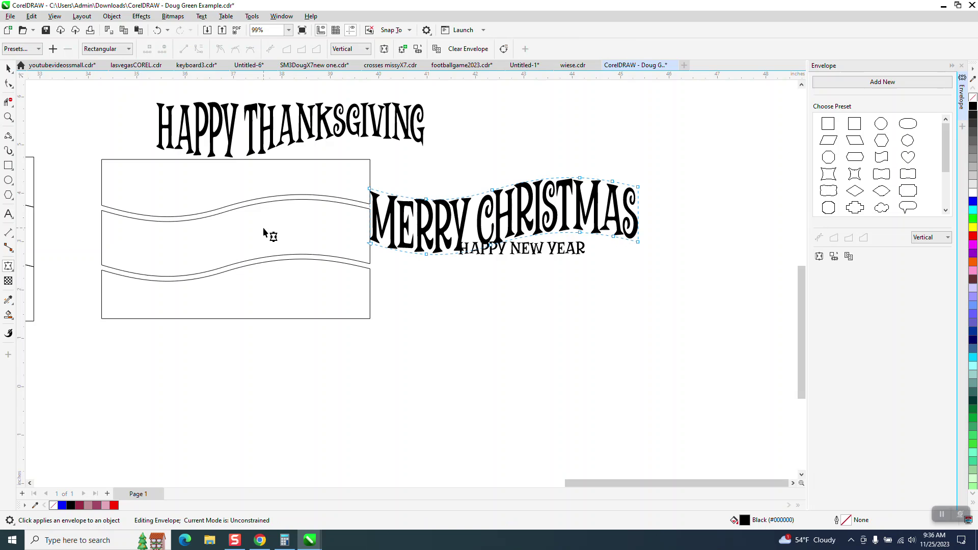
Step: Move HAPPY NEW YEAR lower right and envelope it to the bottom band's shape
click(549, 254)
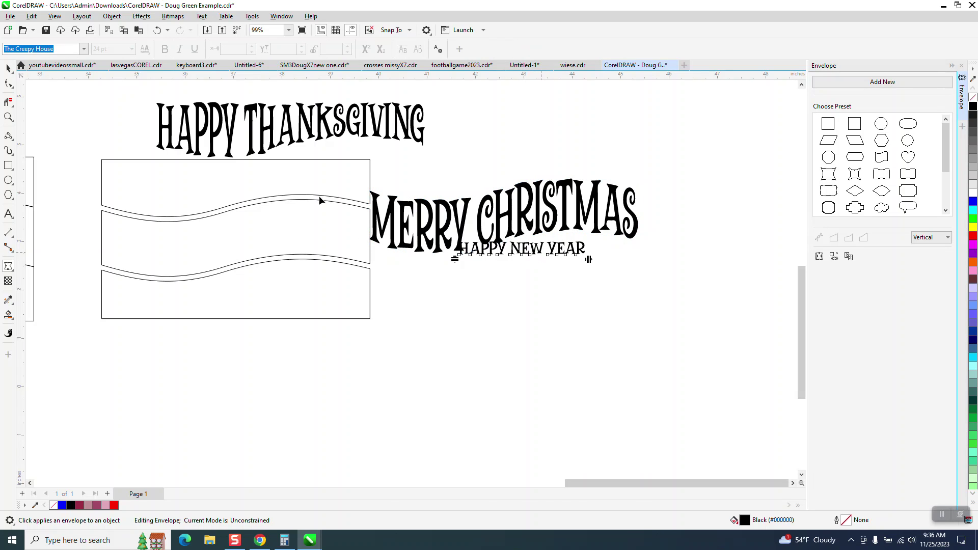
click(8, 67)
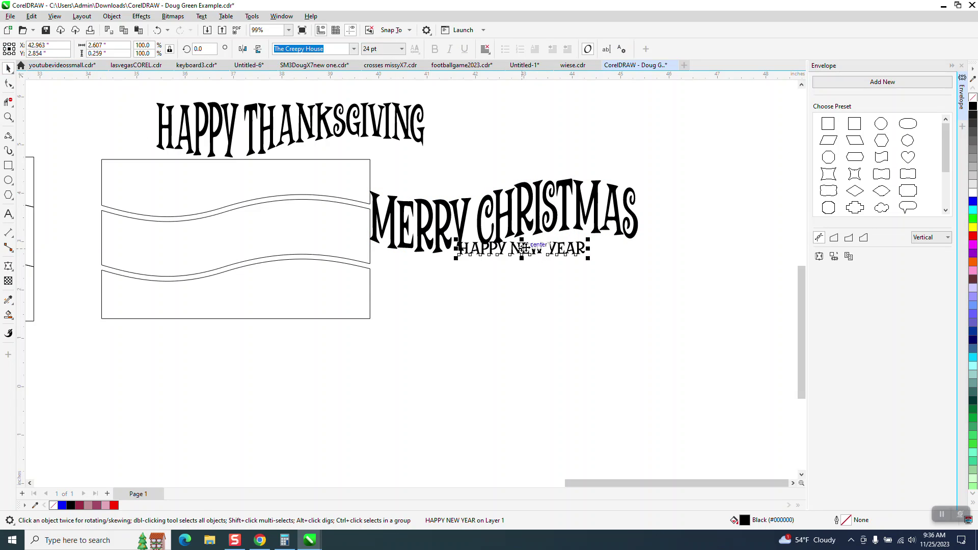
drag(523, 248, 537, 293)
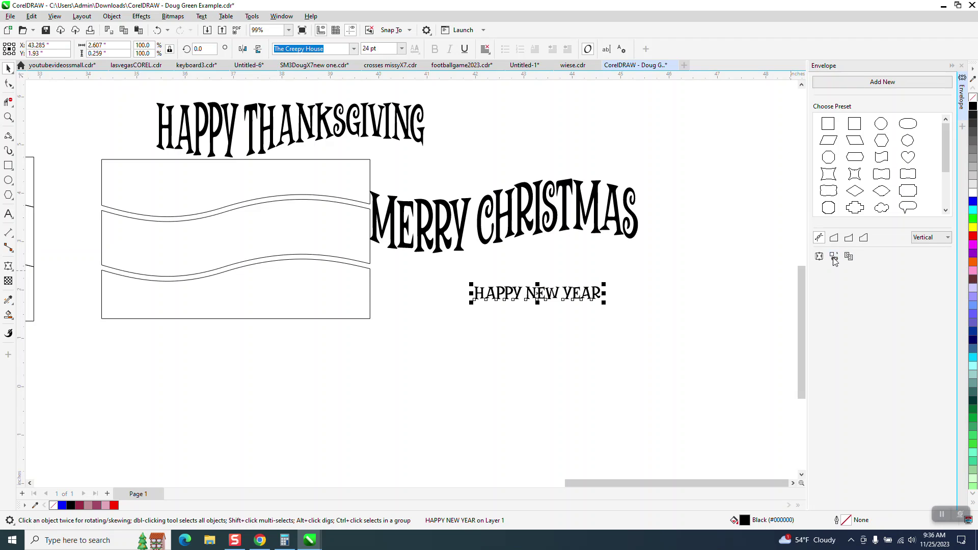
click(331, 303)
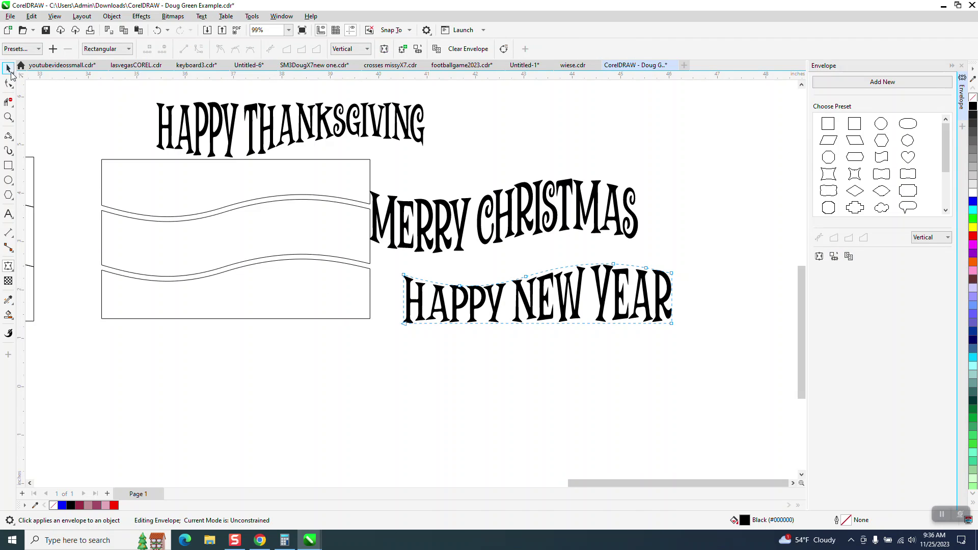
click(8, 68)
click(56, 102)
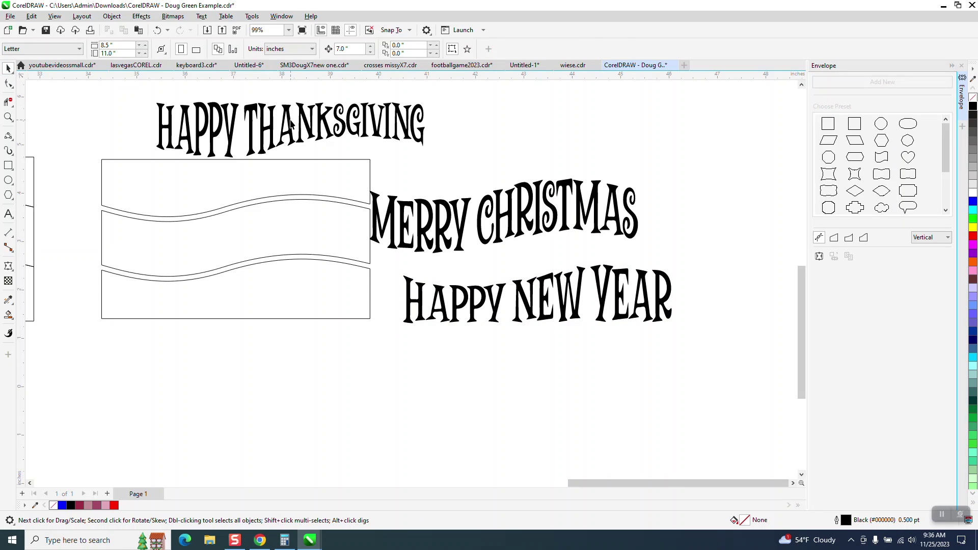
Step: Centre HAPPY THANKSGIVING and MERRY CHRISTMAS within the top and middle wave bands
click(290, 121)
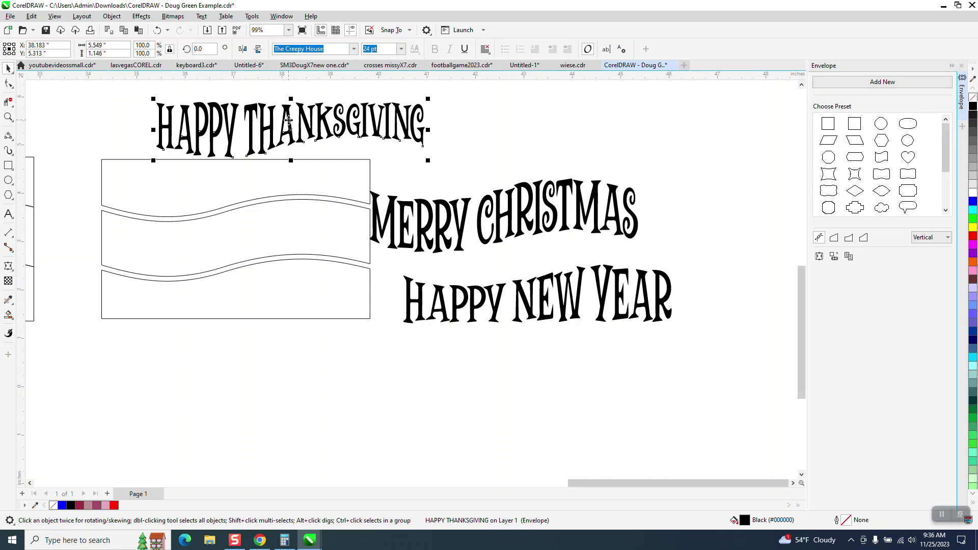
shift+click(233, 173)
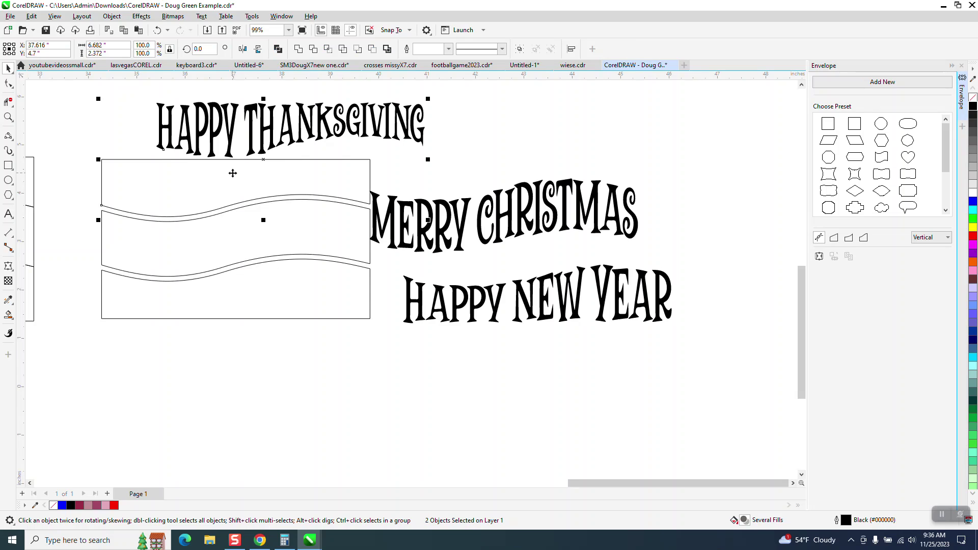
key(ctrl+e)
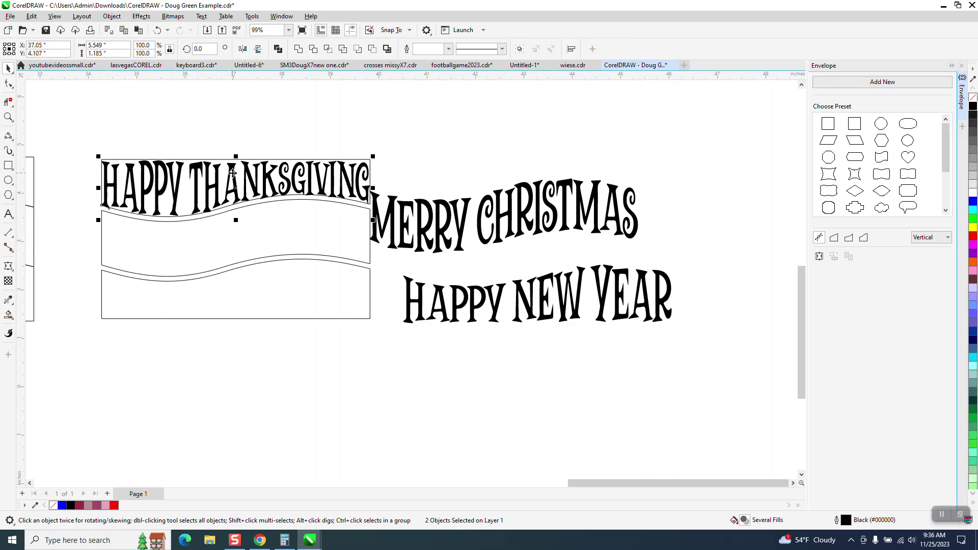
click(400, 207)
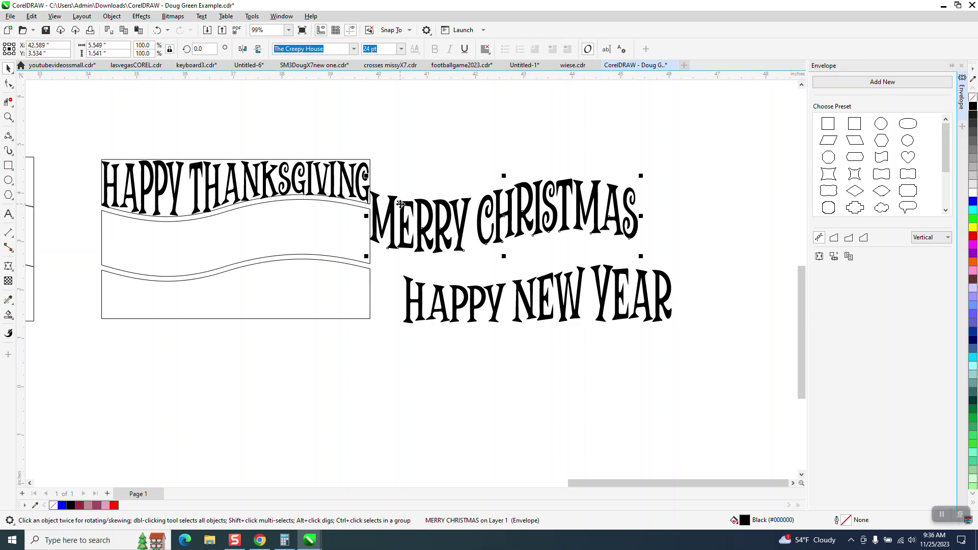
shift+click(321, 212)
key(ctrl+e)
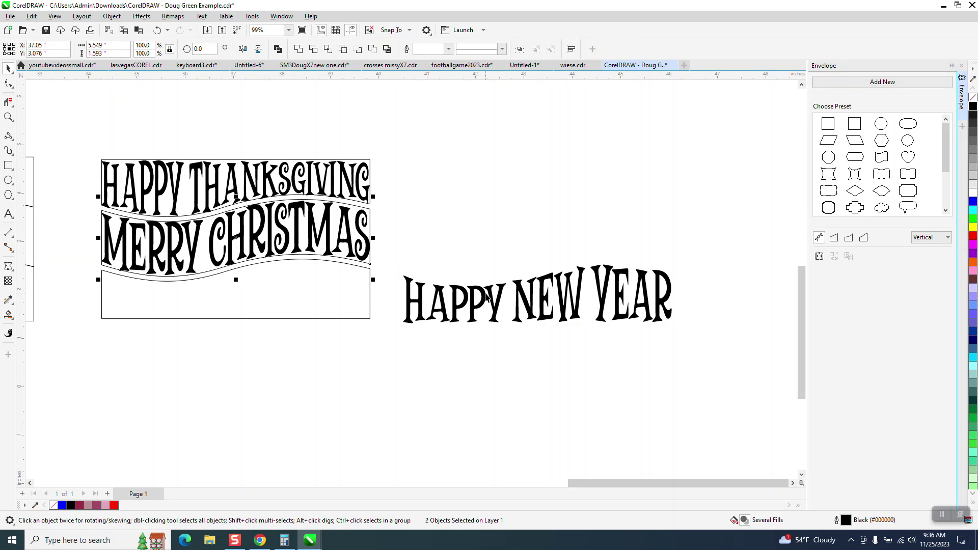
Step: Try centring the bottom band on HAPPY NEW YEAR and shifting it left, then undo those moves
click(358, 291)
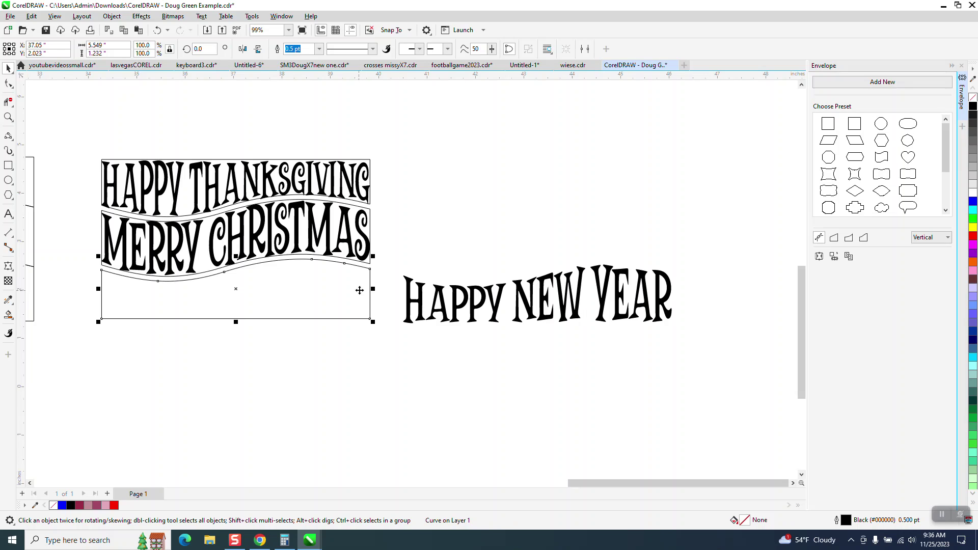
shift+click(498, 295)
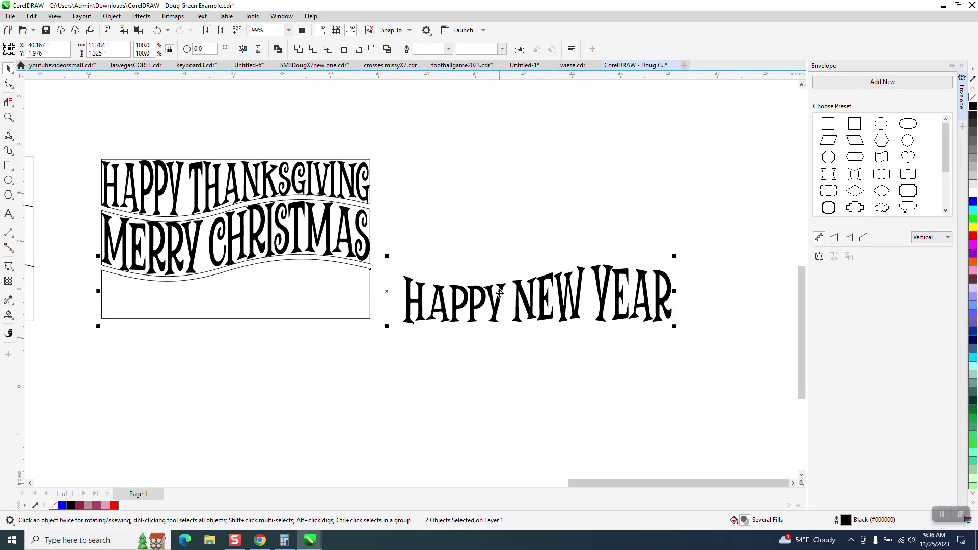
key(e)
key(c)
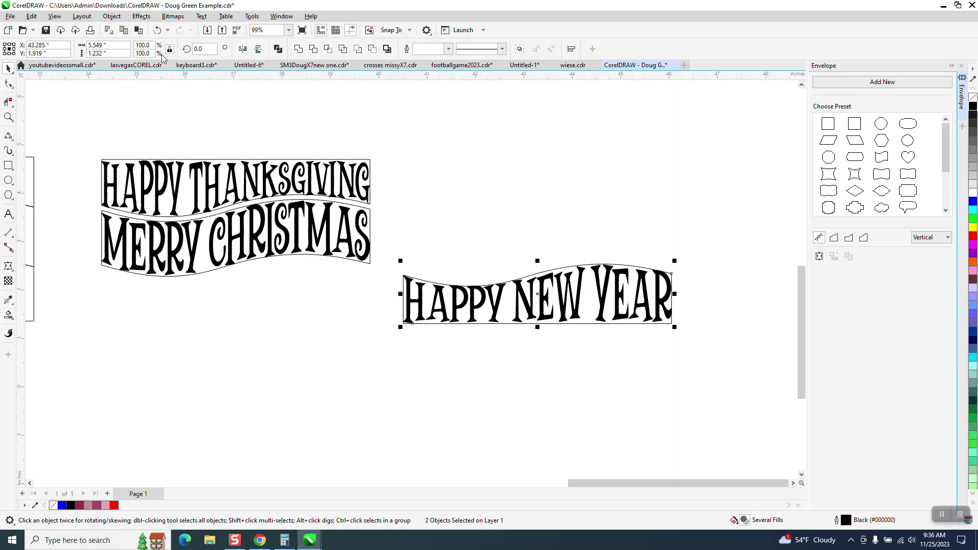
drag(387, 251, 687, 350)
key(Left)
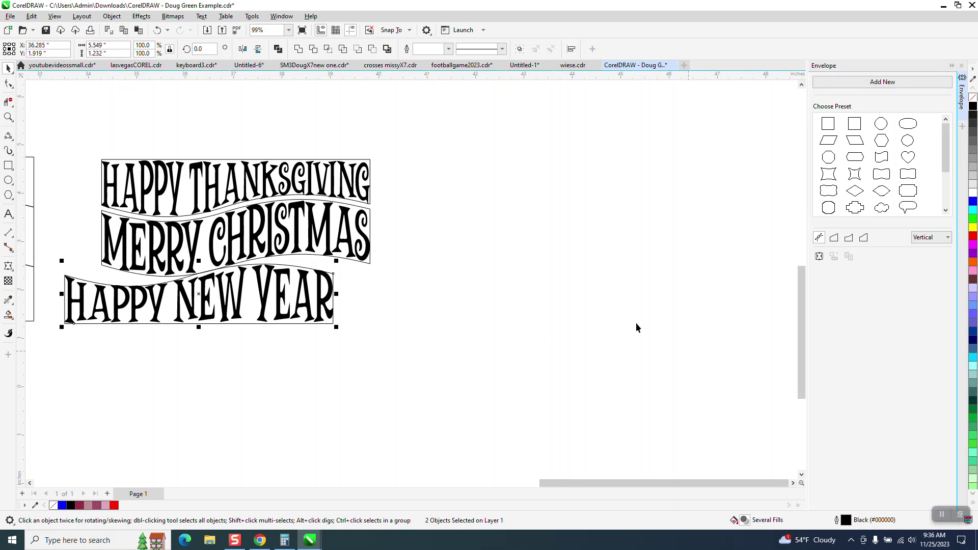
click(157, 30)
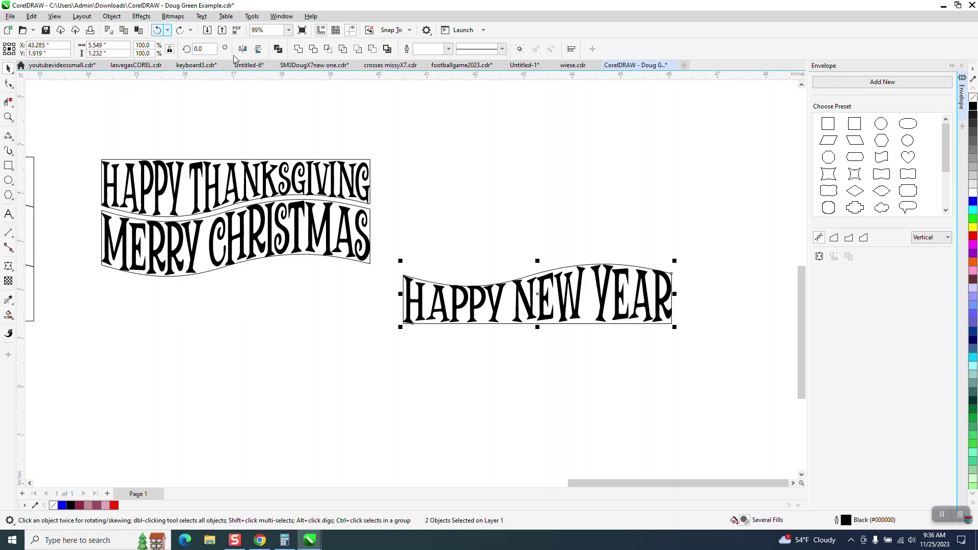
click(157, 29)
click(157, 29)
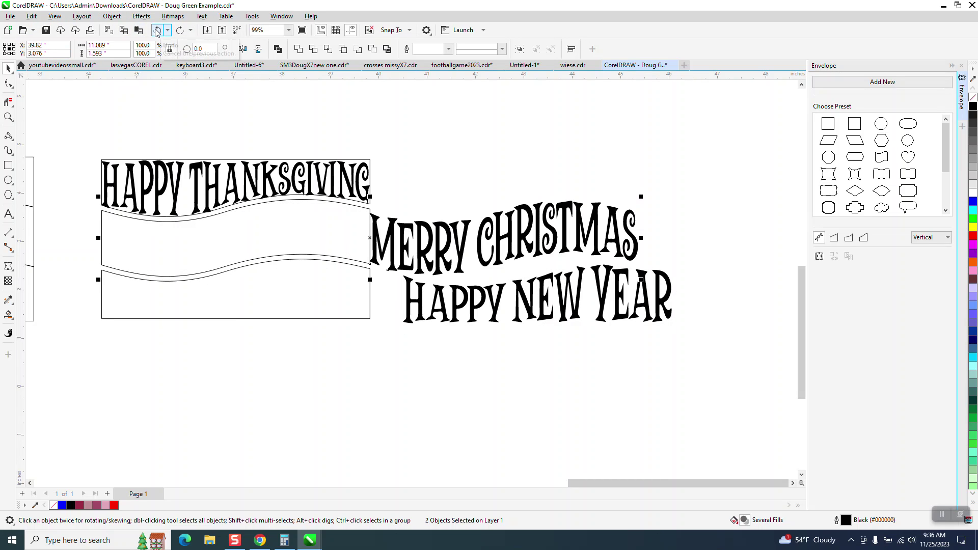
click(180, 31)
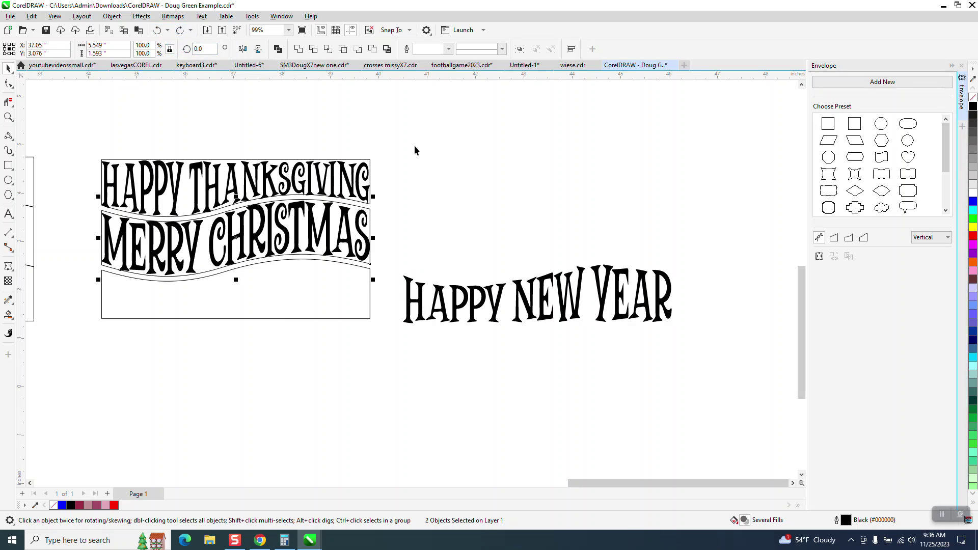
Step: Fit HAPPY NEW YEAR into the bottom wave band
click(436, 189)
click(461, 294)
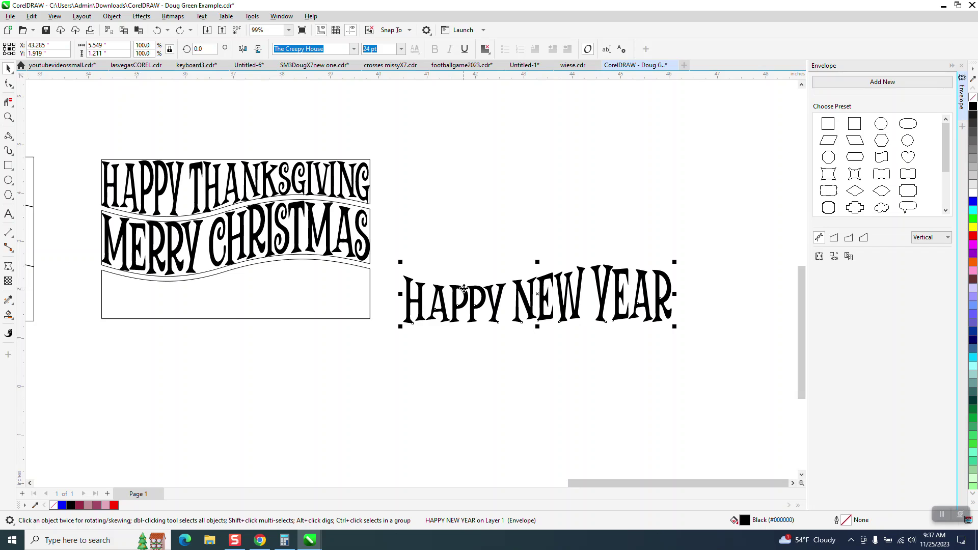
shift+click(330, 278)
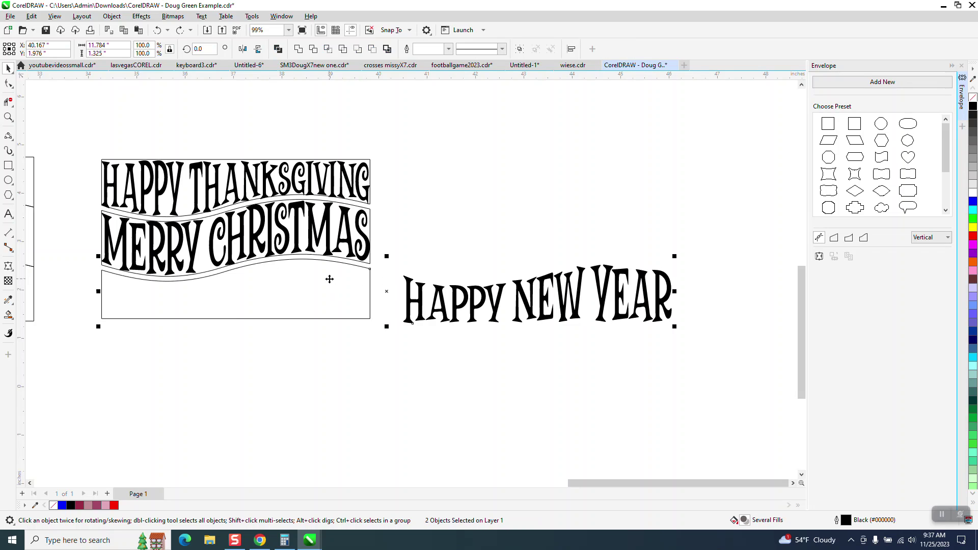
click(423, 279)
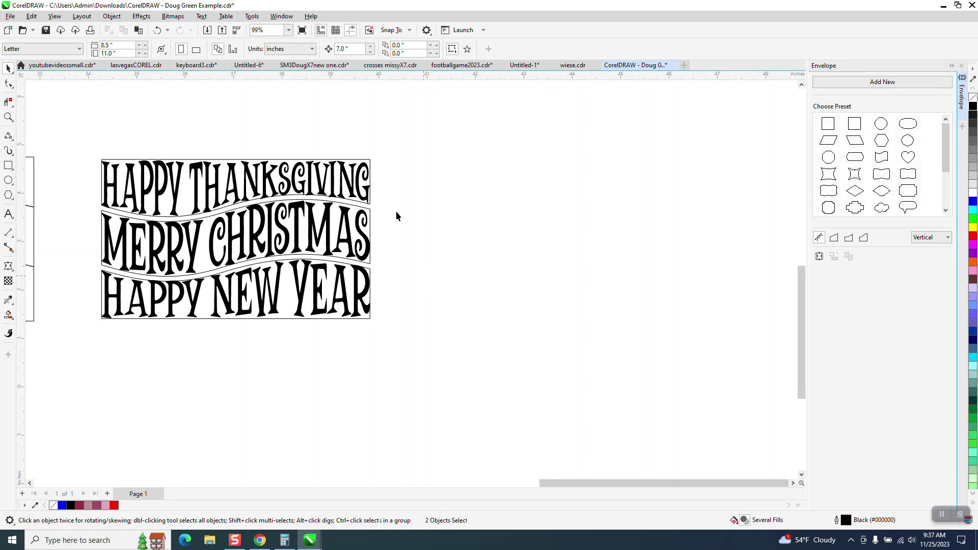
Step: Select all three greeting text lines and fill them blue
click(370, 161)
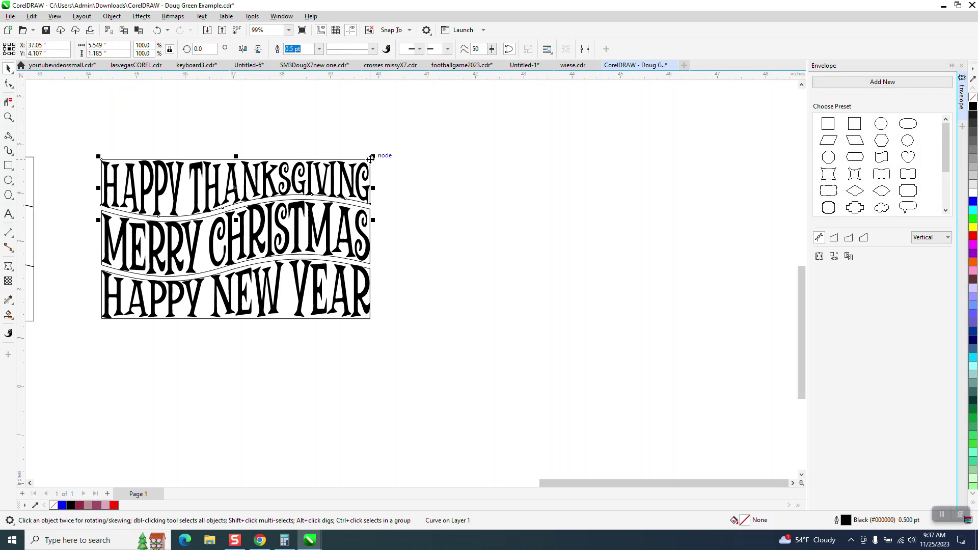
click(369, 157)
click(370, 214)
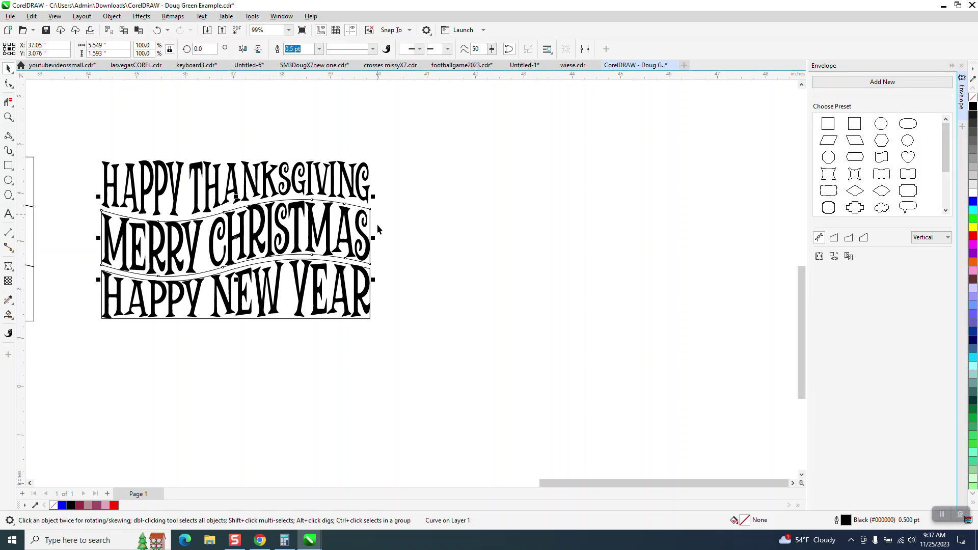
click(371, 276)
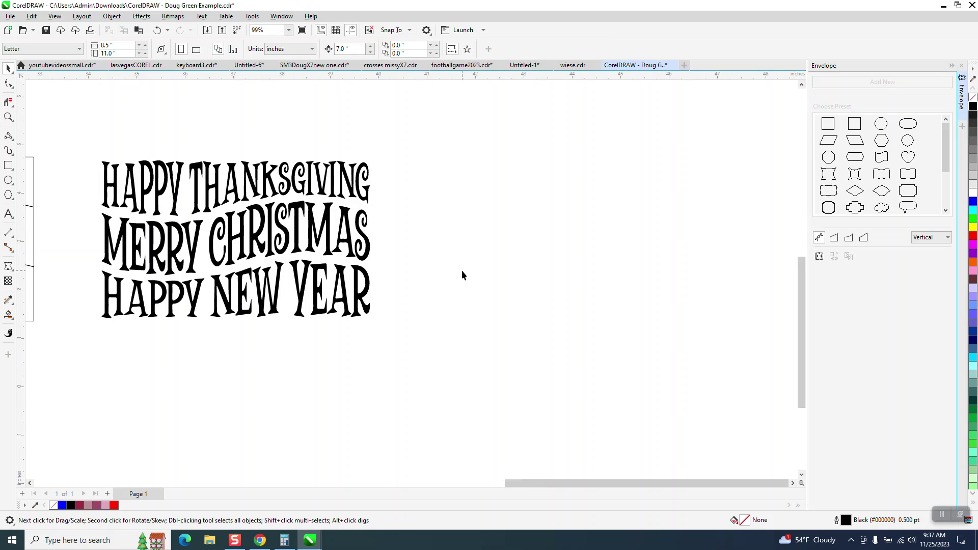
scroll(461, 270, down, 1)
drag(175, 150, 414, 310)
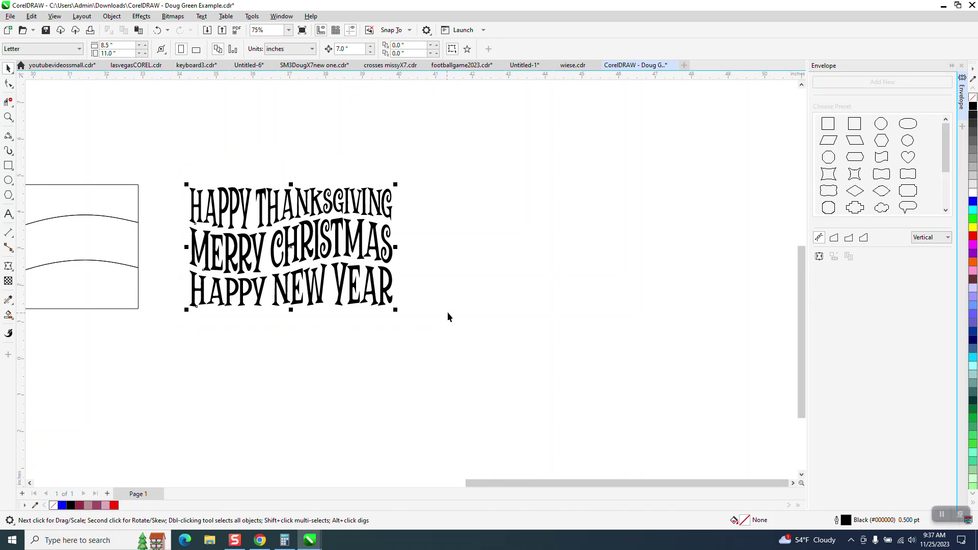
click(971, 202)
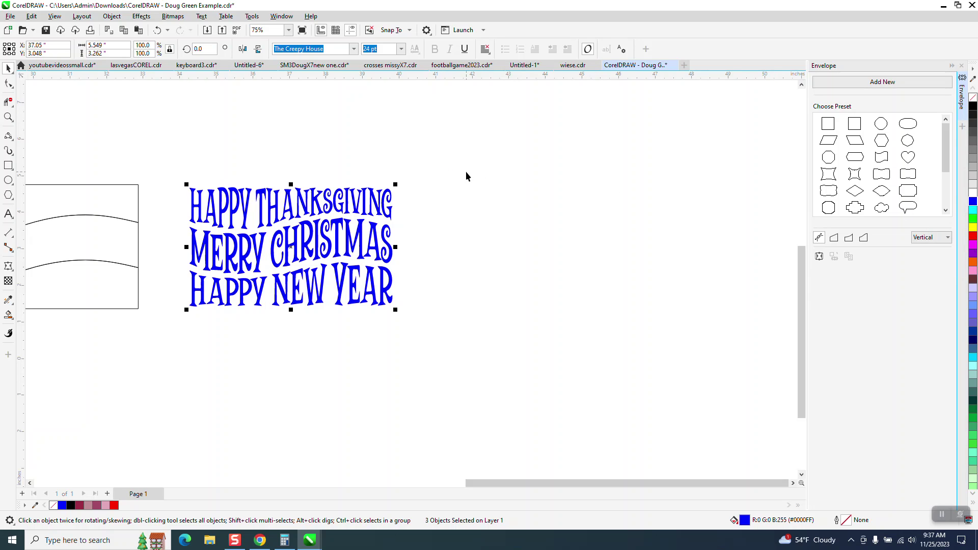
Step: Zoom in on the greeting and fill all three text lines pink
click(386, 197)
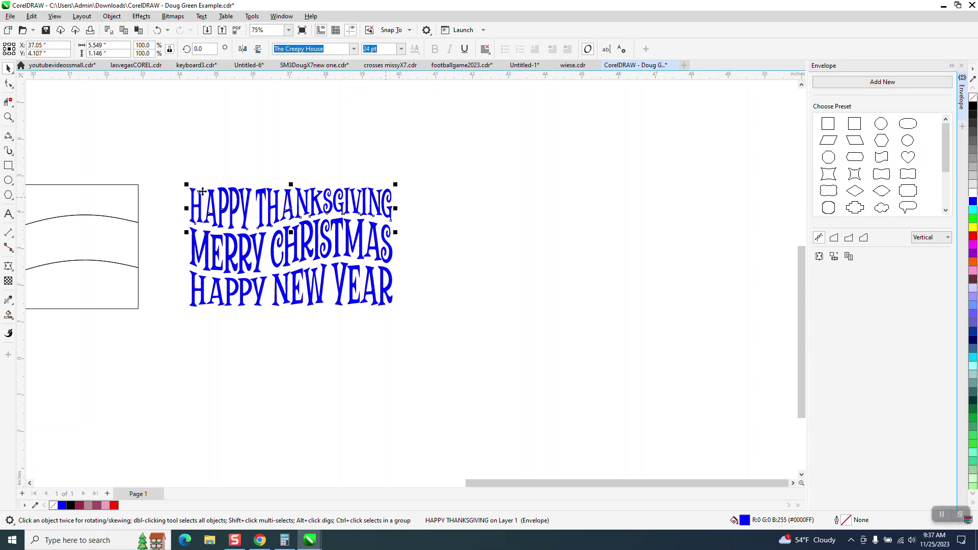
click(8, 117)
drag(115, 149, 211, 224)
click(8, 68)
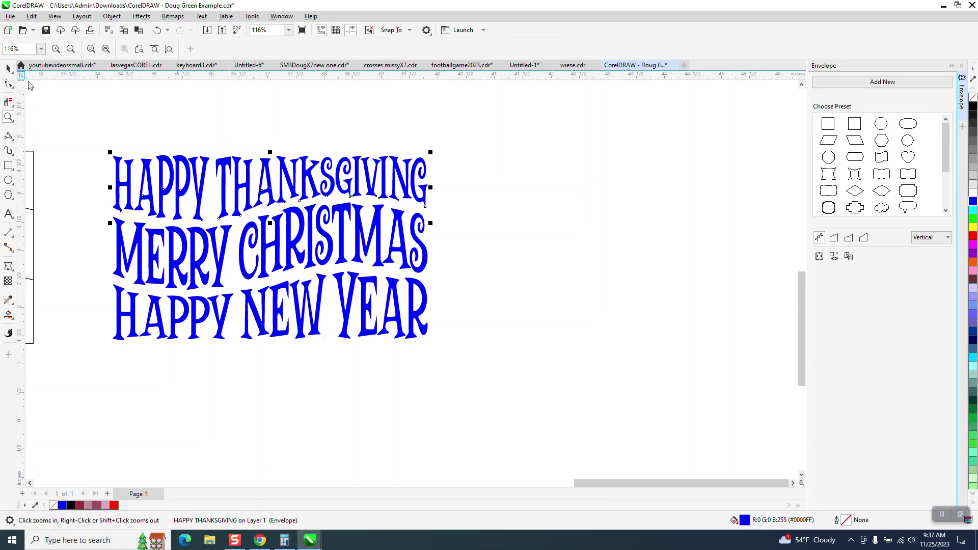
drag(74, 120, 522, 423)
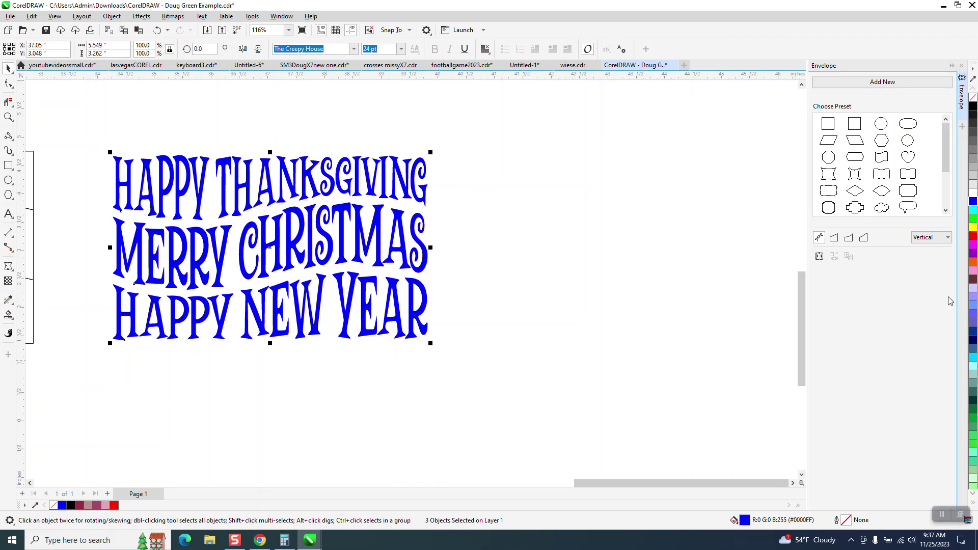
click(973, 272)
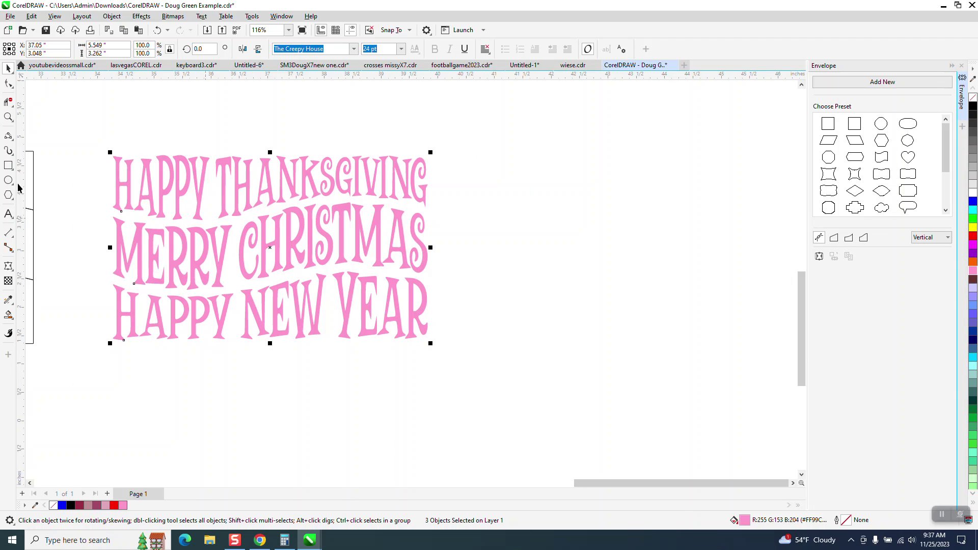
Step: Try a pink-to-white gradient fill on the text, then undo it
click(12, 318)
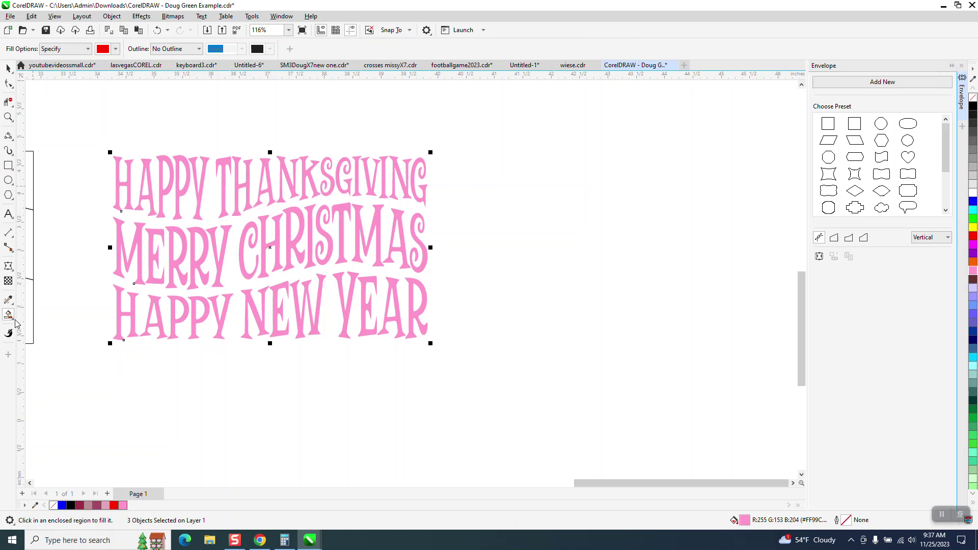
click(14, 321)
click(38, 316)
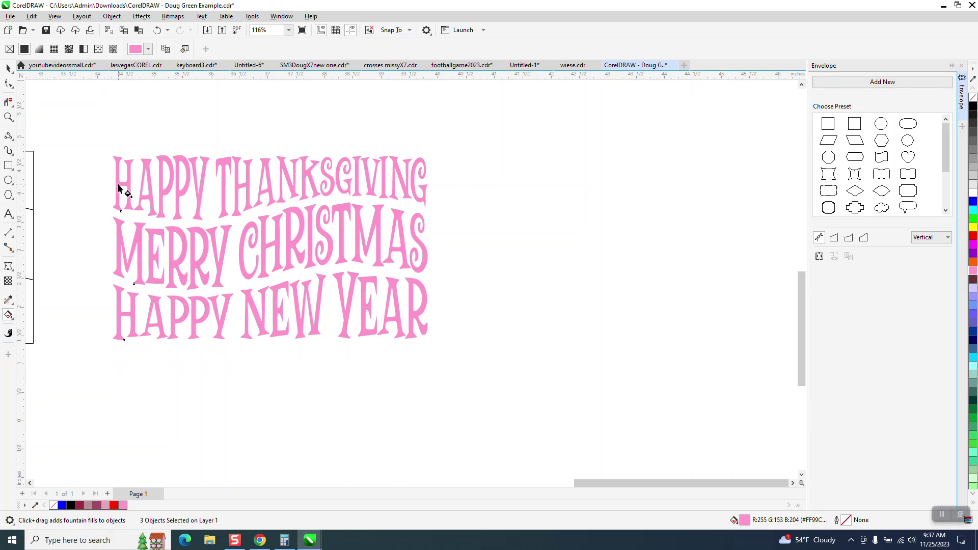
drag(120, 185, 417, 186)
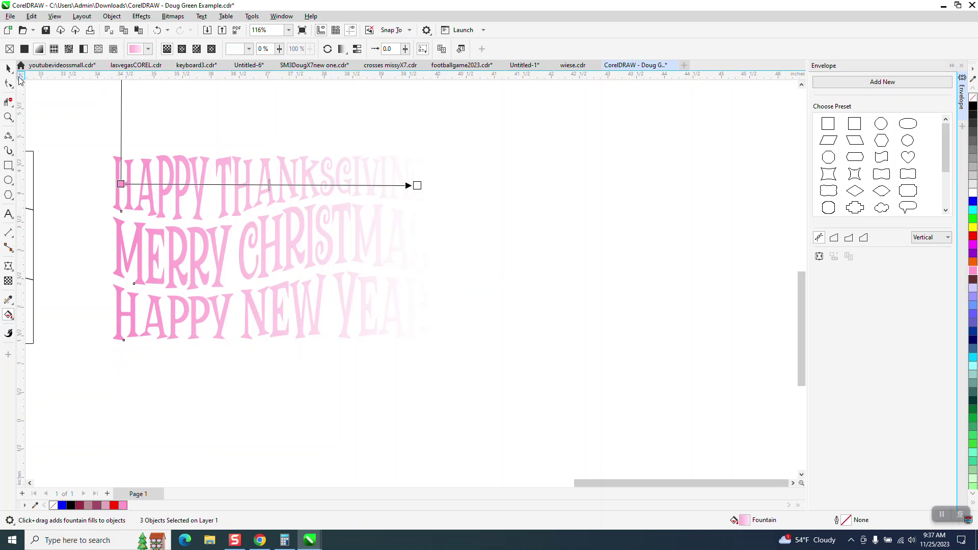
click(147, 126)
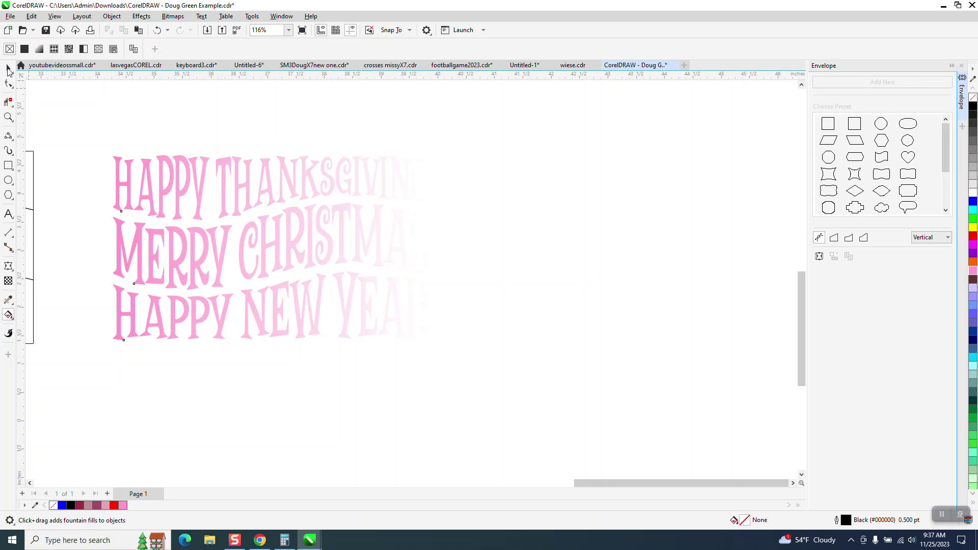
click(9, 70)
click(157, 30)
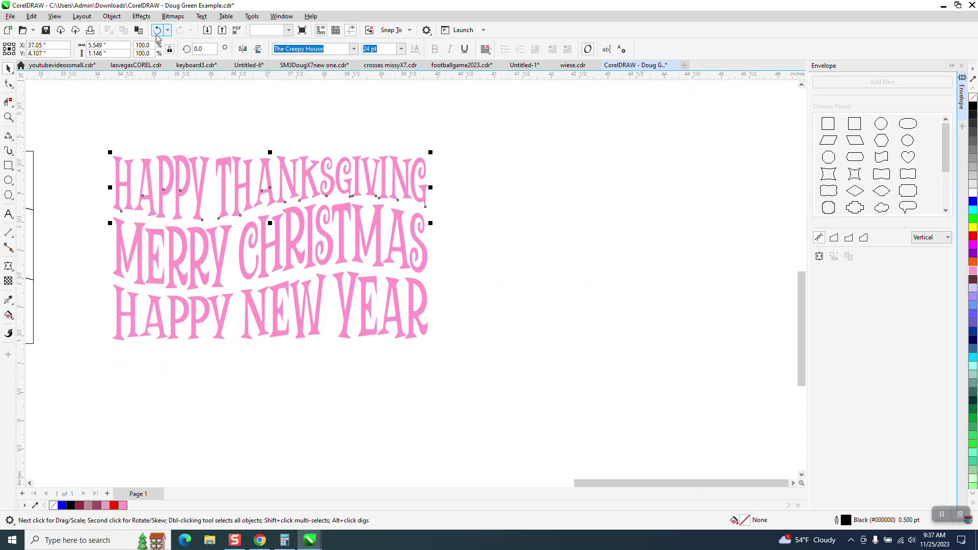
click(220, 126)
Step: Fill HAPPY THANKSGIVING with a left-to-right pink-to-magenta gradient, shifting the midpoint right
click(267, 168)
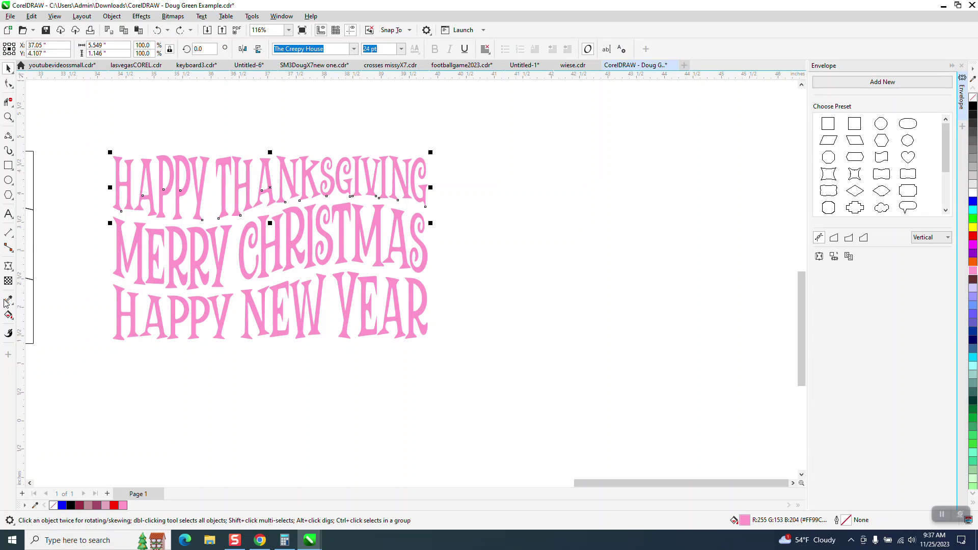
click(11, 316)
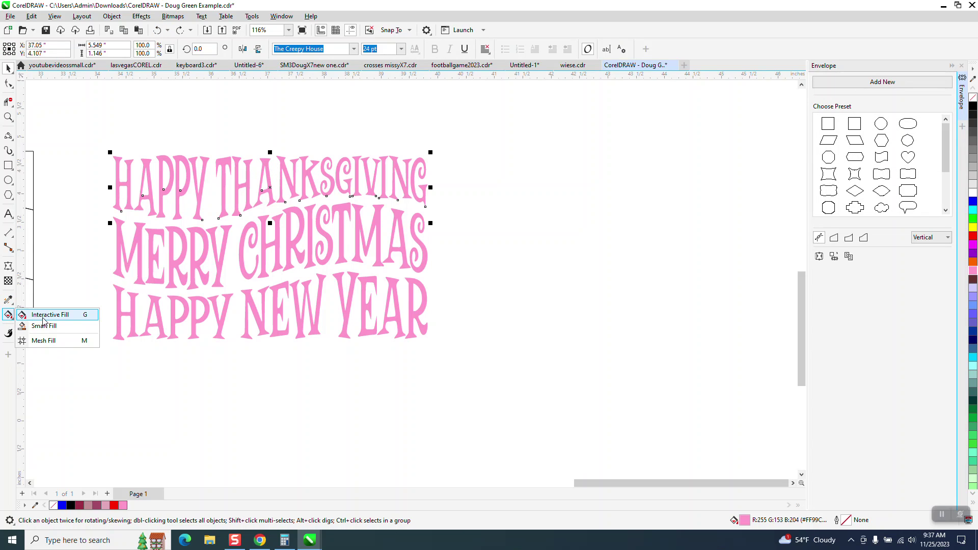
click(43, 315)
drag(126, 185, 393, 173)
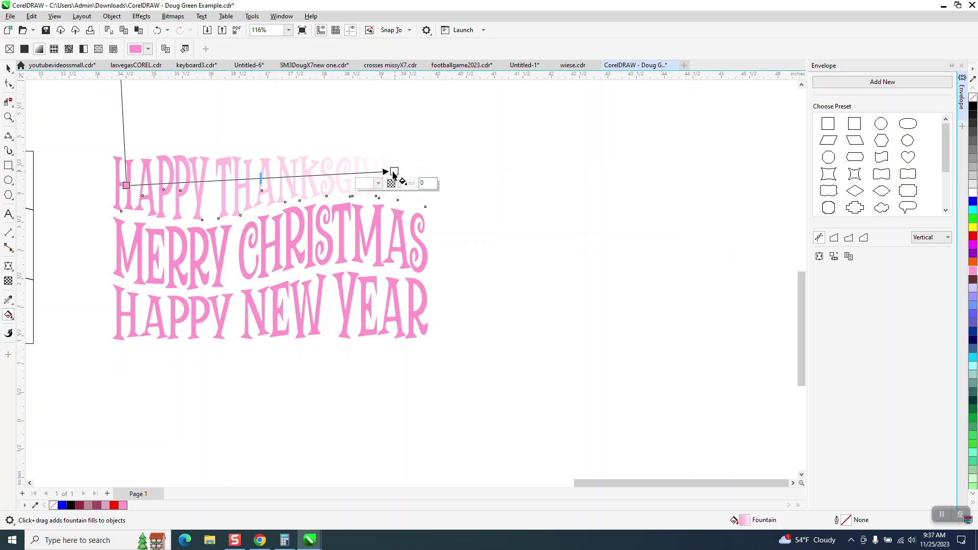
drag(972, 245, 400, 174)
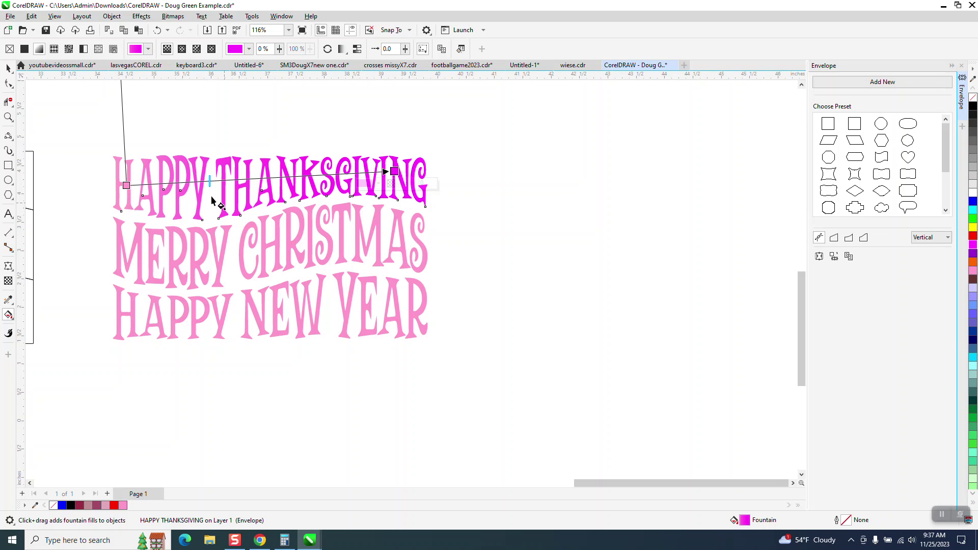
drag(211, 182, 288, 179)
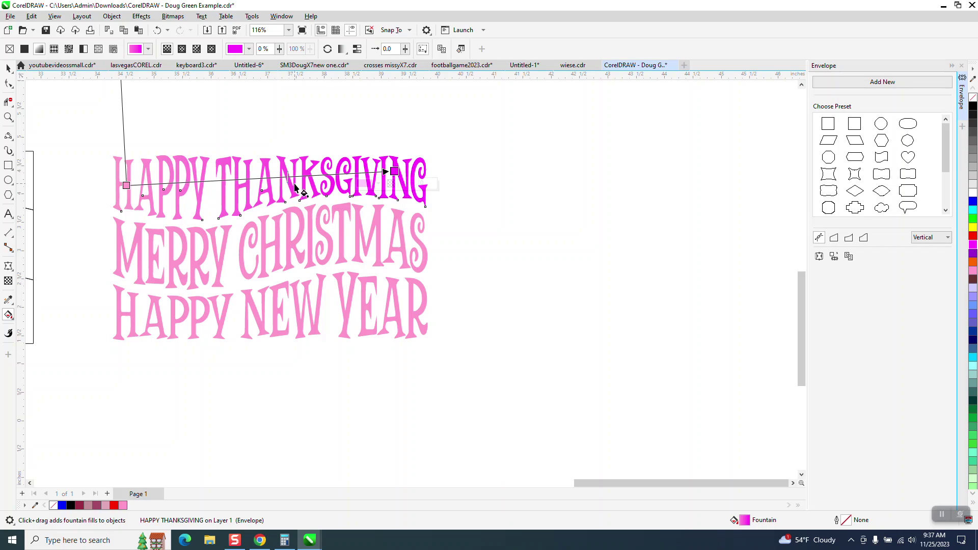
click(8, 68)
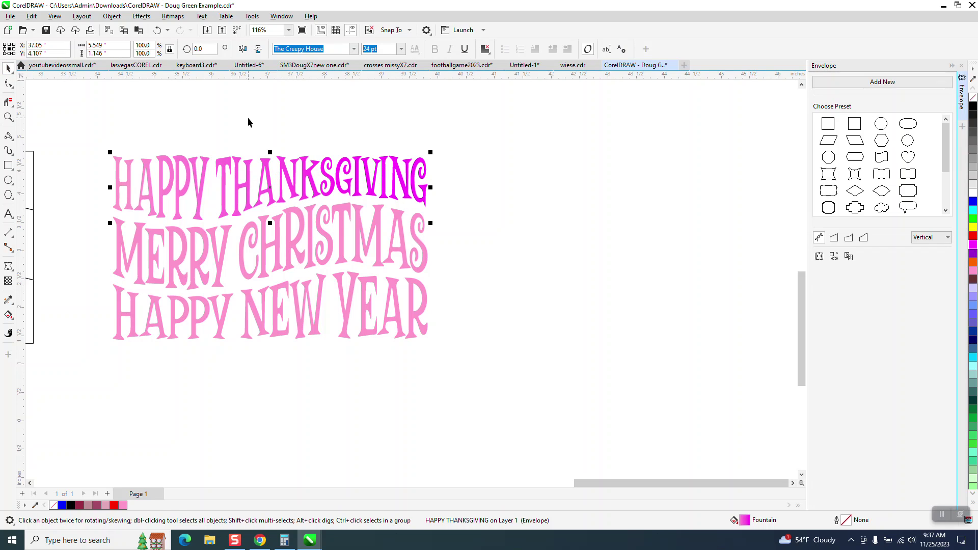
Step: Copy HAPPY THANKSGIVING's attributes onto MERRY CHRISTMAS with the attributes eyedropper
click(14, 305)
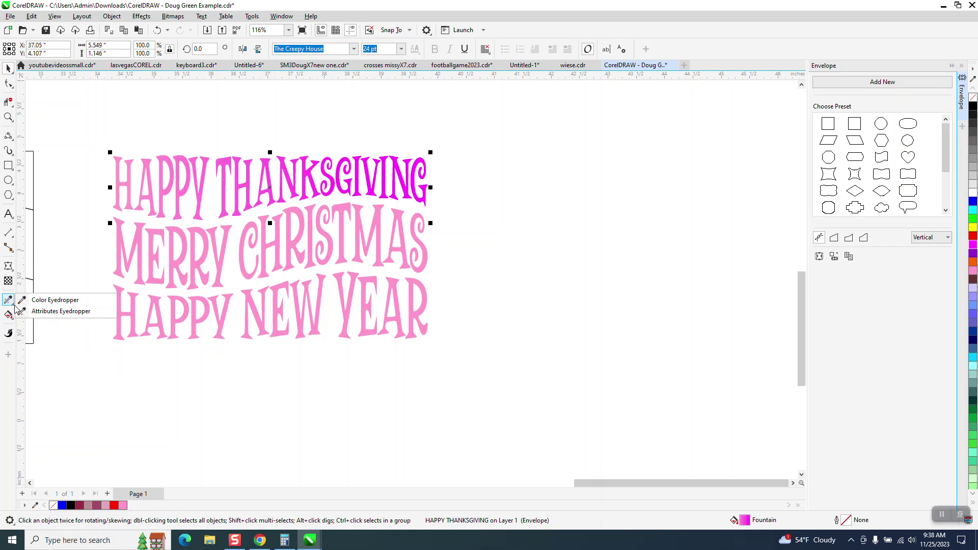
click(71, 312)
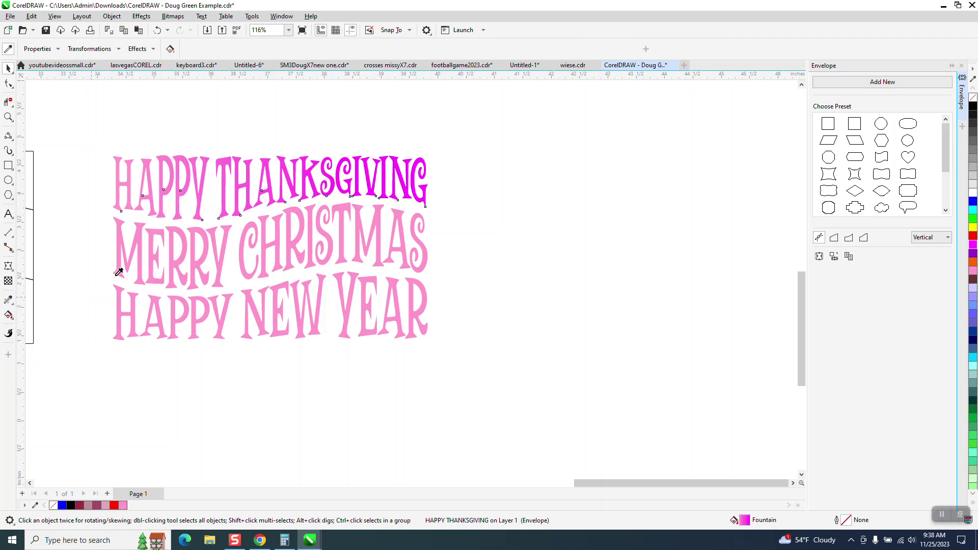
click(225, 181)
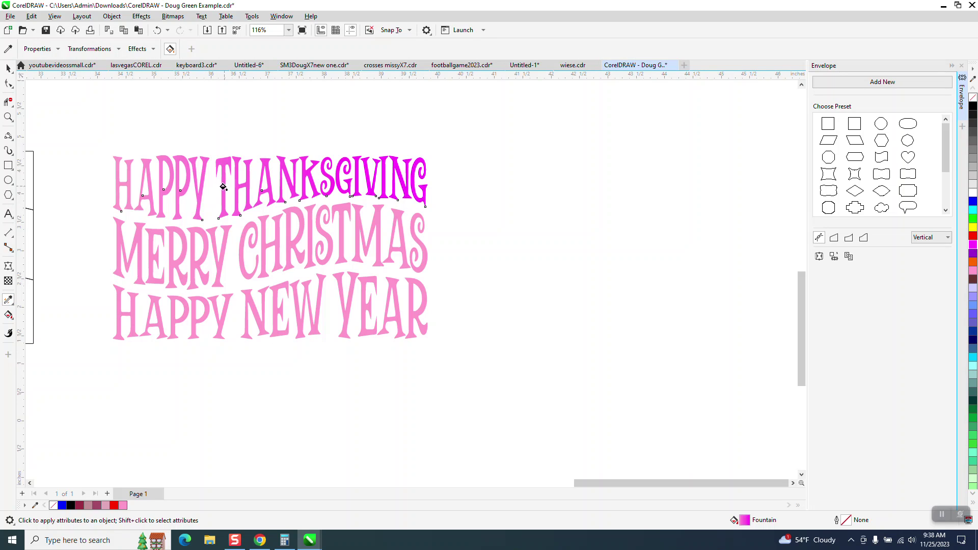
click(260, 218)
click(8, 68)
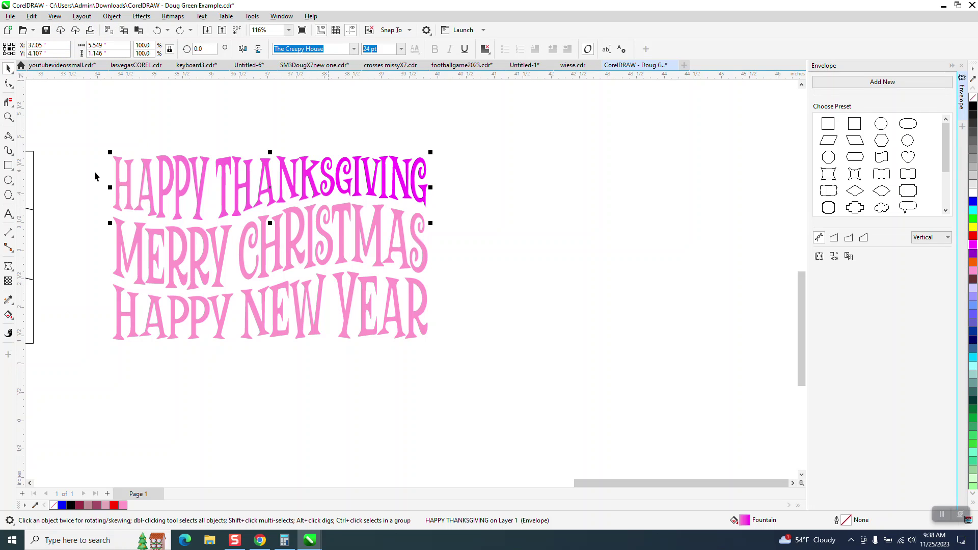
click(114, 151)
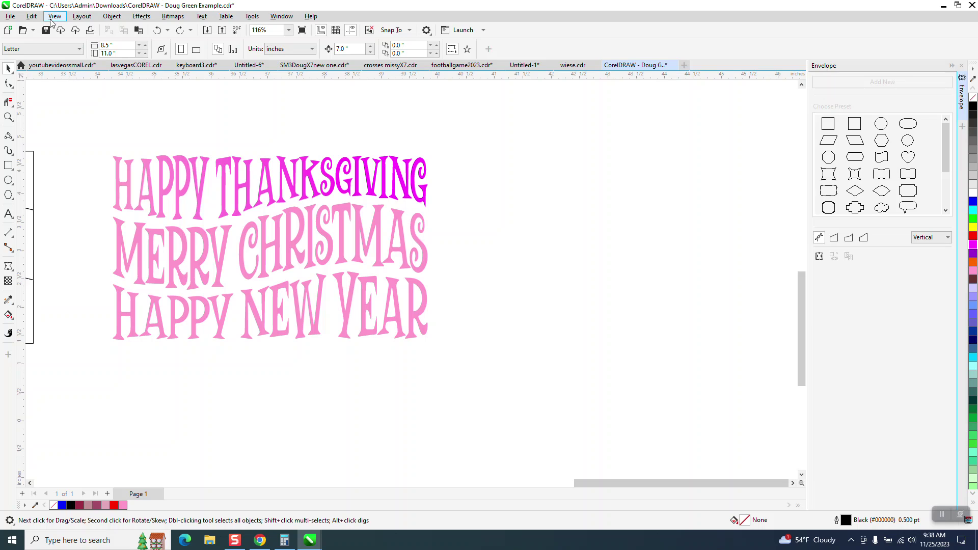
Step: Copy only the fill from MERRY CHRISTMAS onto HAPPY THANKSGIVING via Copy Properties From
click(31, 16)
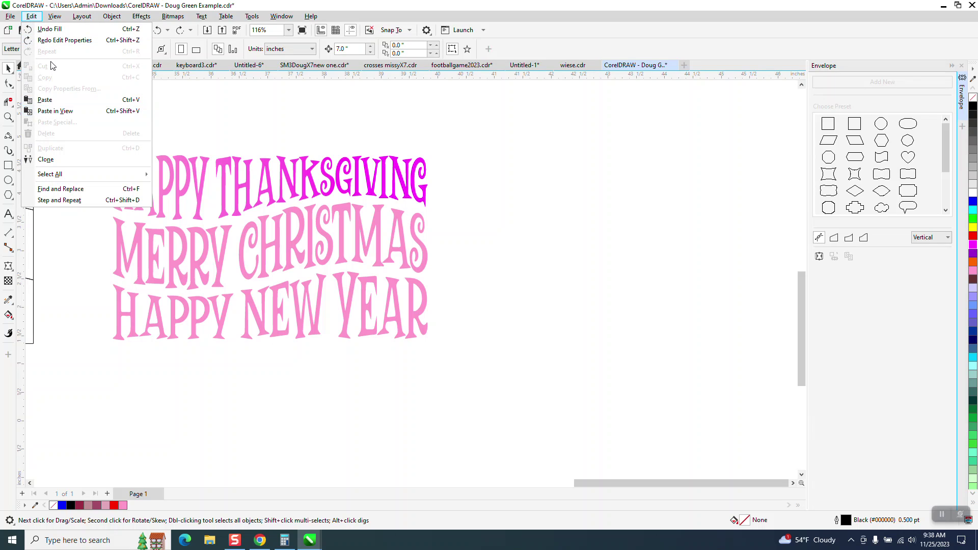
mouse_move(61, 20)
click(264, 166)
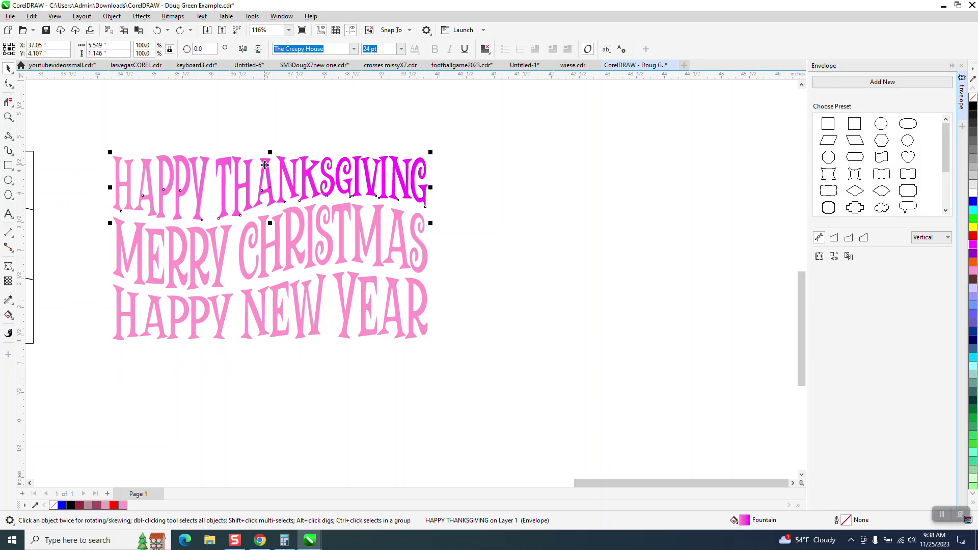
click(53, 18)
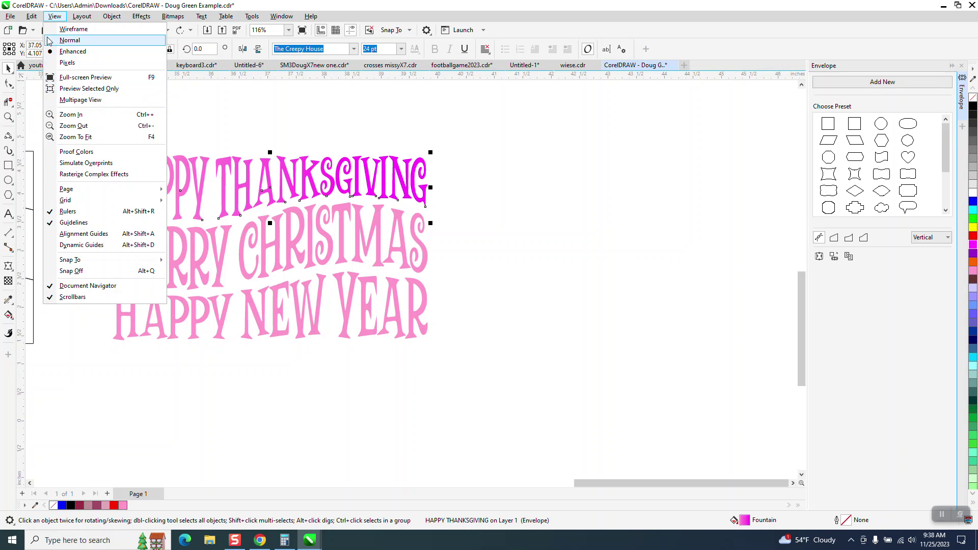
mouse_move(34, 19)
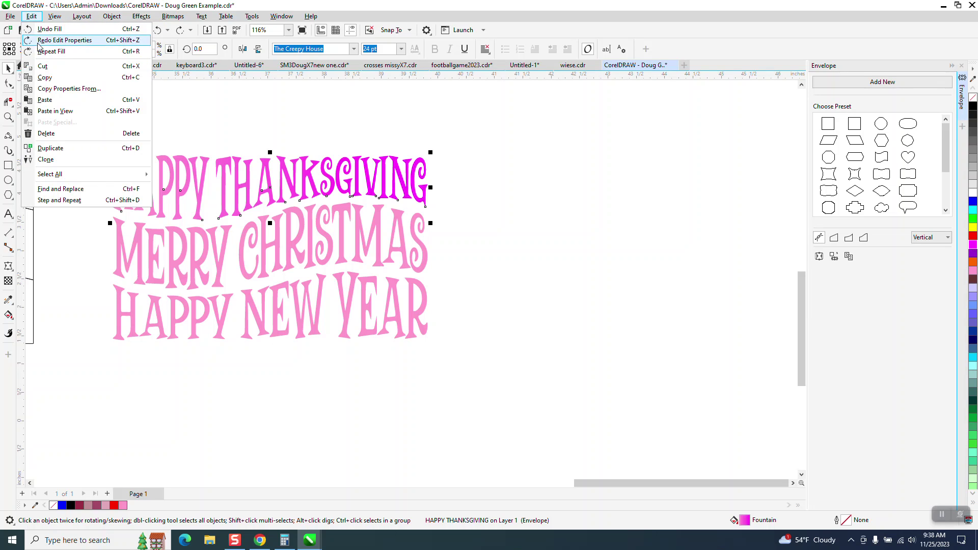
click(63, 89)
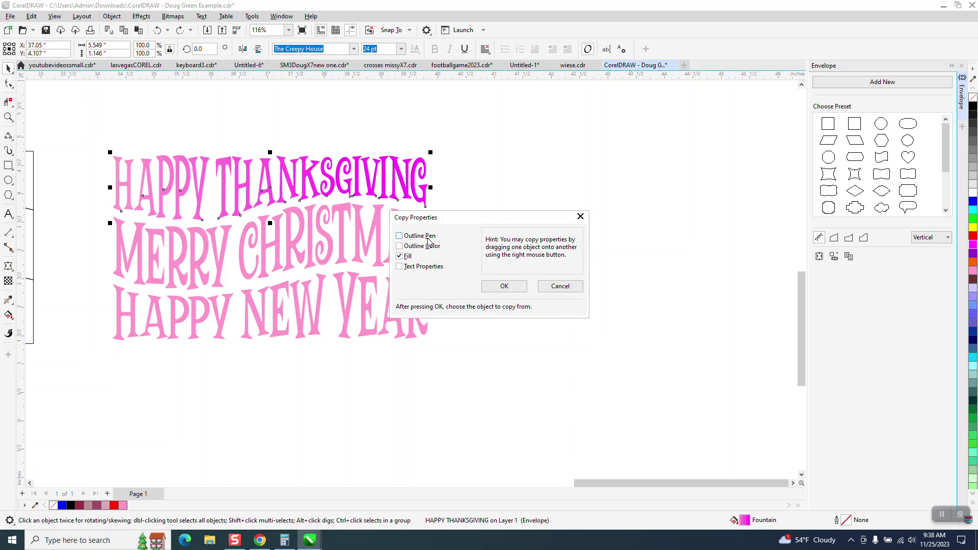
click(483, 285)
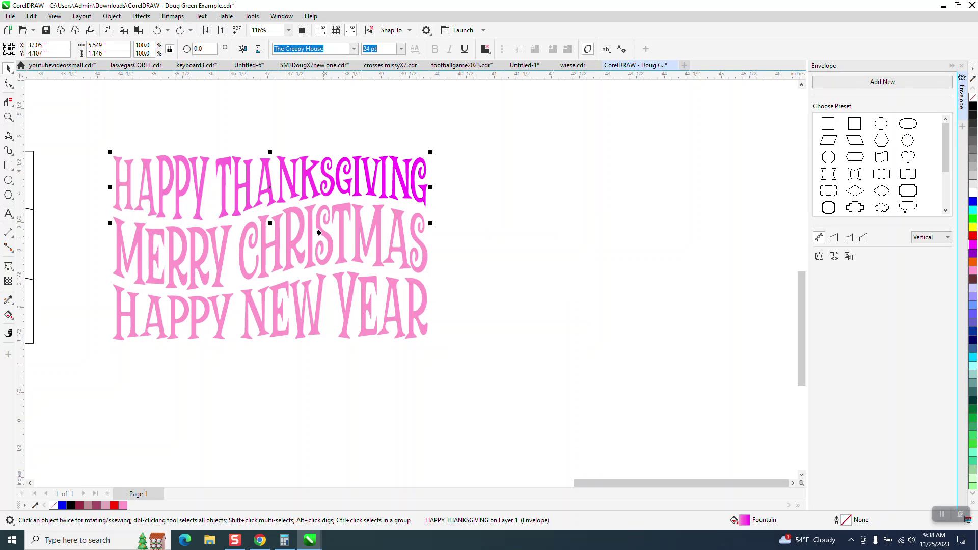
click(308, 224)
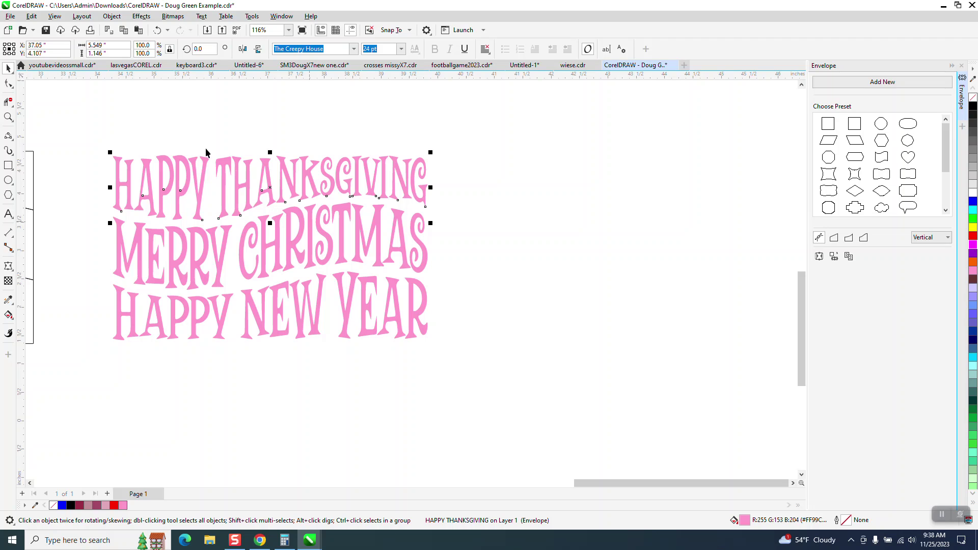
Step: Undo the copied fill, then give MERRY CHRISTMAS a gradient from magenta left to pink right
click(157, 30)
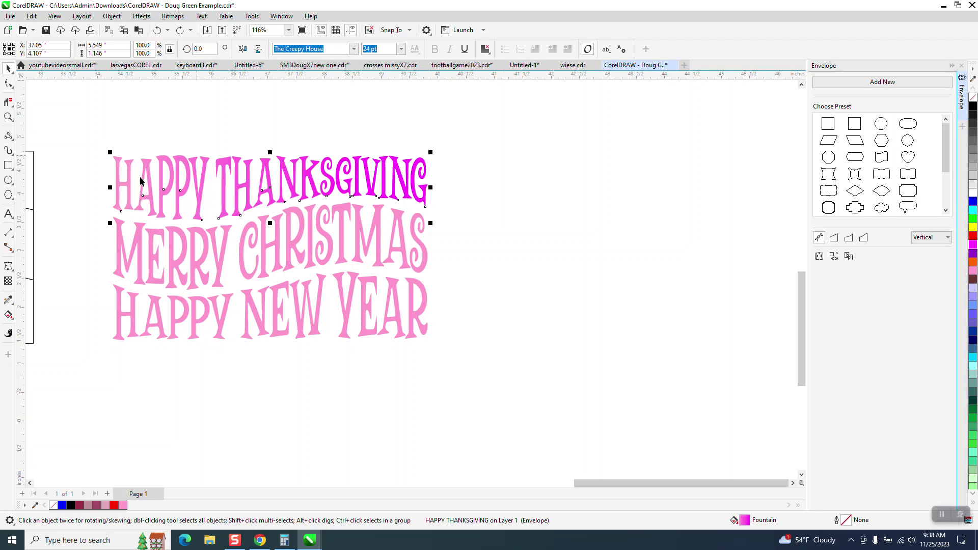
click(118, 232)
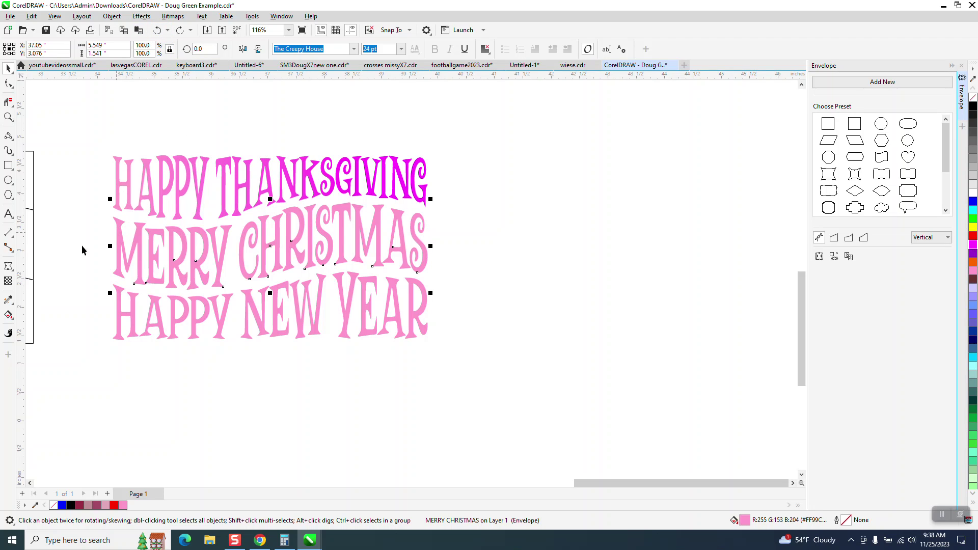
click(12, 321)
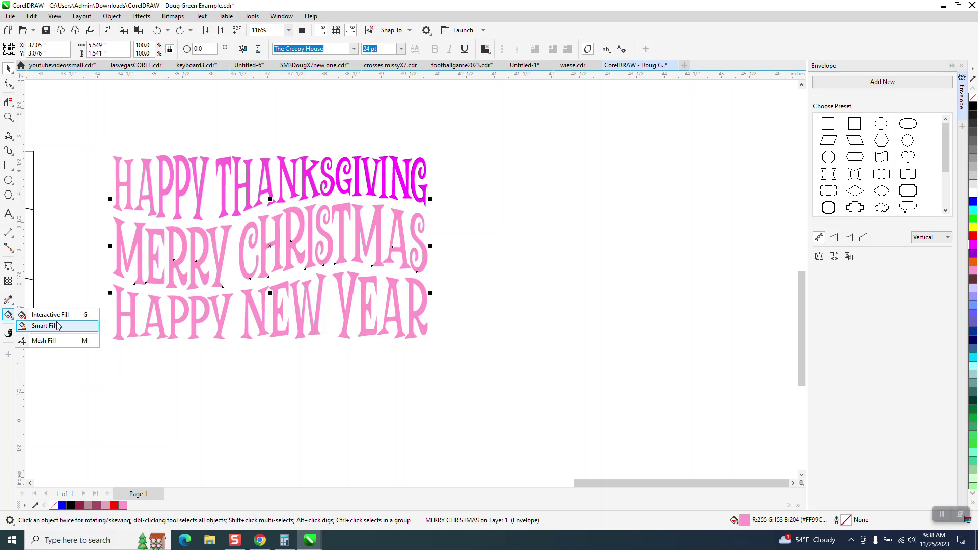
click(31, 314)
drag(422, 240, 119, 249)
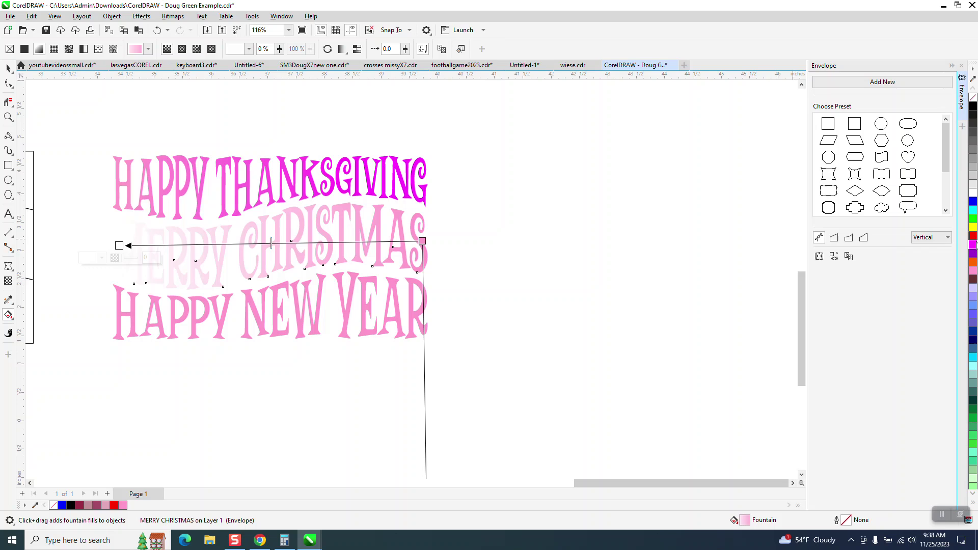
drag(786, 260, 119, 245)
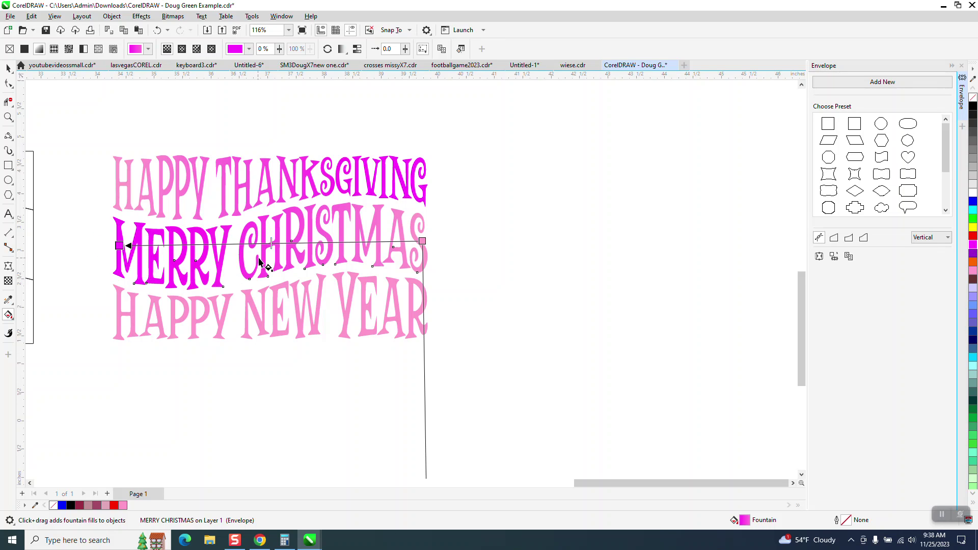
click(8, 67)
drag(71, 274, 446, 359)
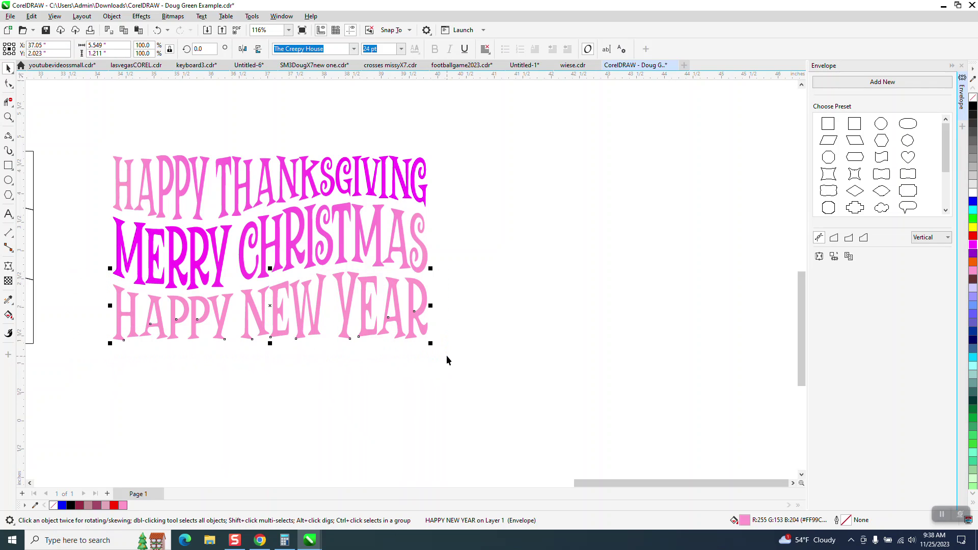
Step: Remove HAPPY NEW YEAR's fill and give it a black outline
click(111, 15)
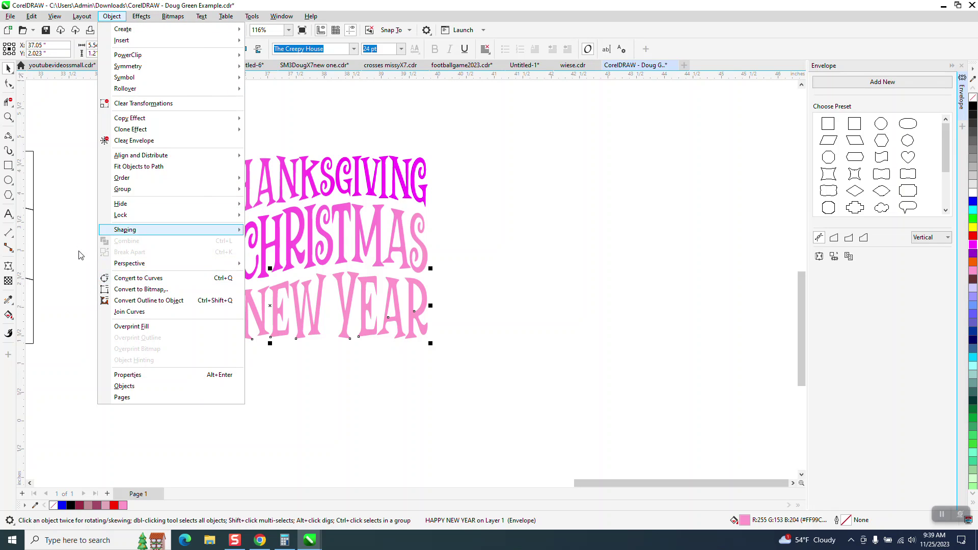
click(539, 264)
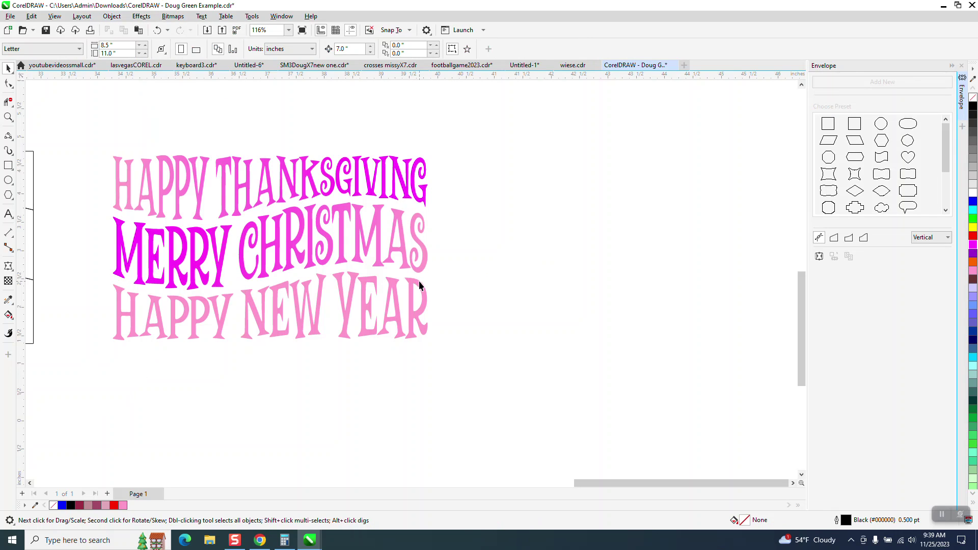
click(419, 280)
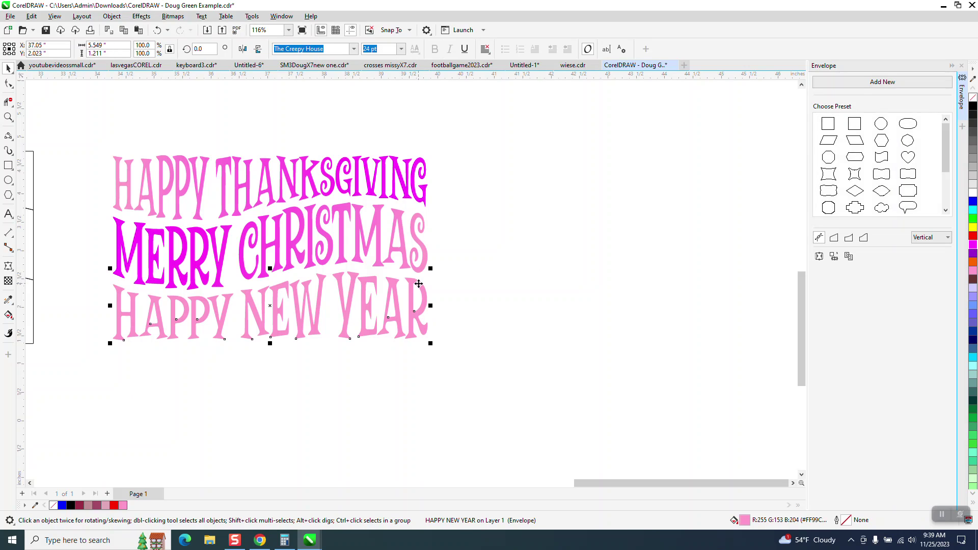
click(973, 100)
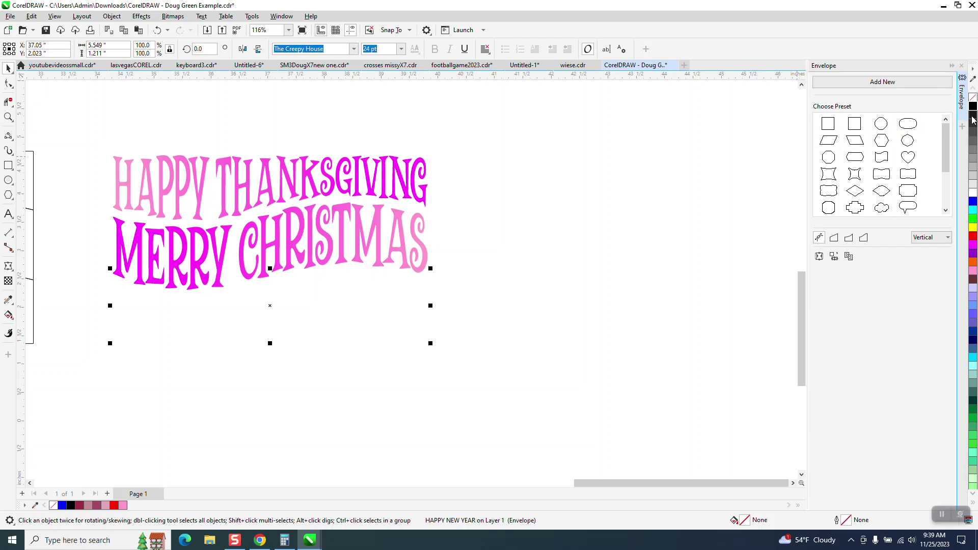
click(829, 137)
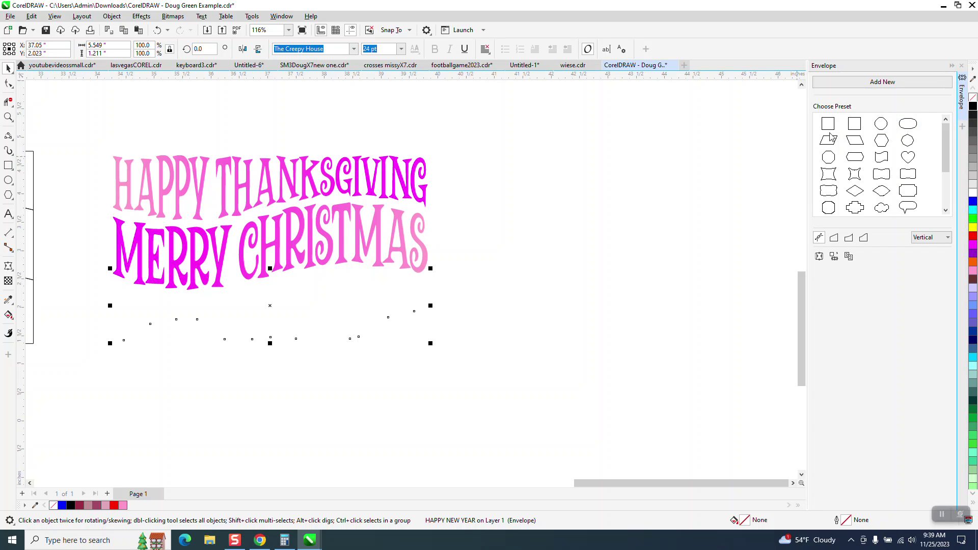
right_click(970, 107)
scroll(554, 171, down, 5)
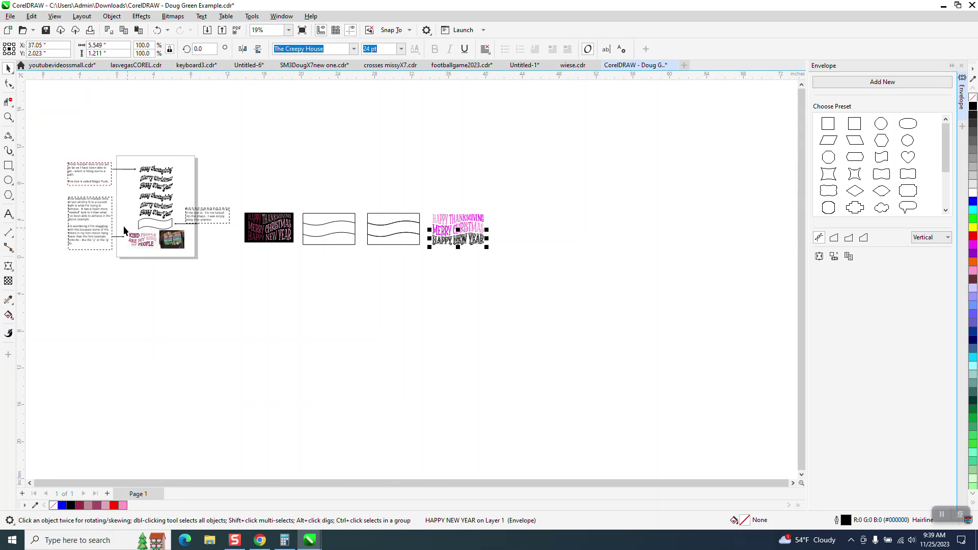
Step: Move the black greeting design beside HAPPY NEW YEAR and zoom in on both
drag(279, 237, 520, 240)
click(9, 117)
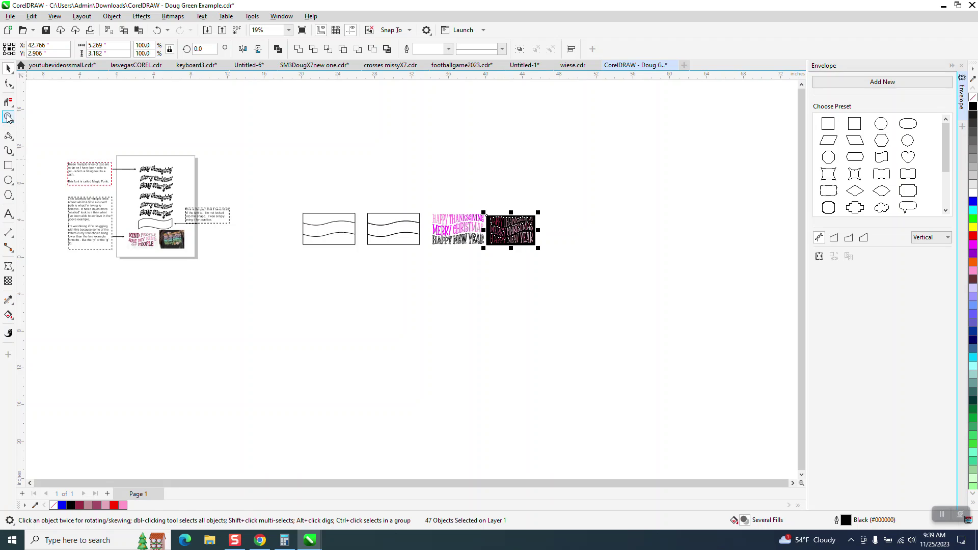
drag(438, 203, 550, 268)
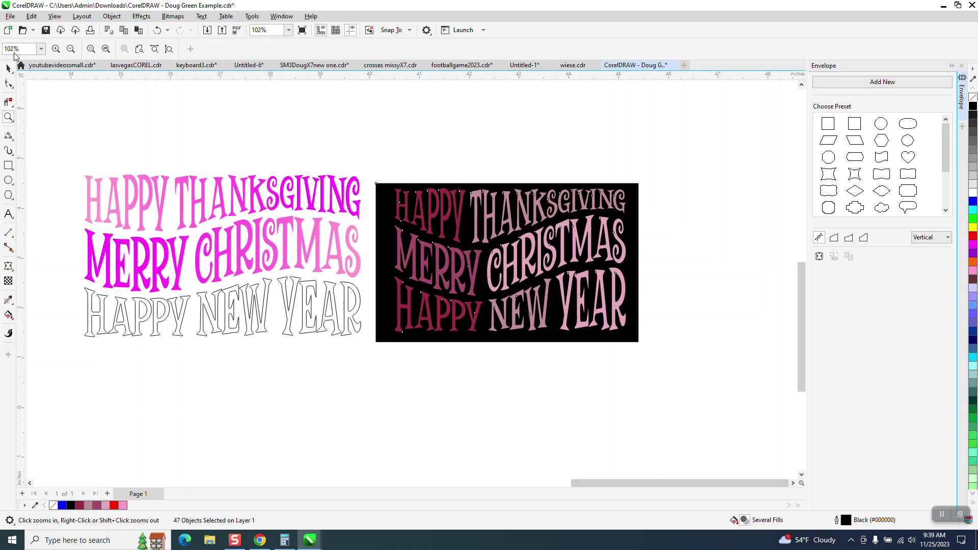
click(9, 68)
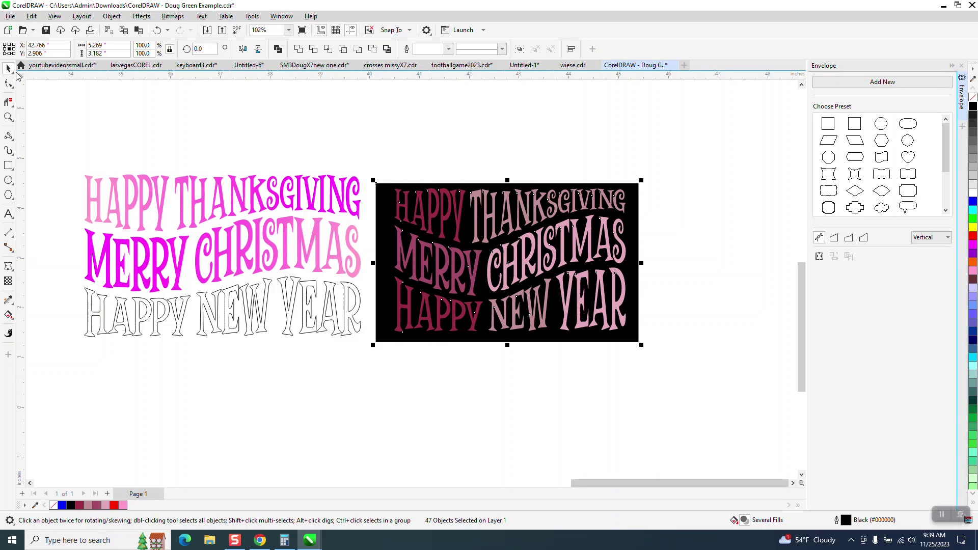
Step: Smart Fill each letter of HAPPY with the dark red sampled from the black design
click(12, 319)
click(44, 328)
click(116, 49)
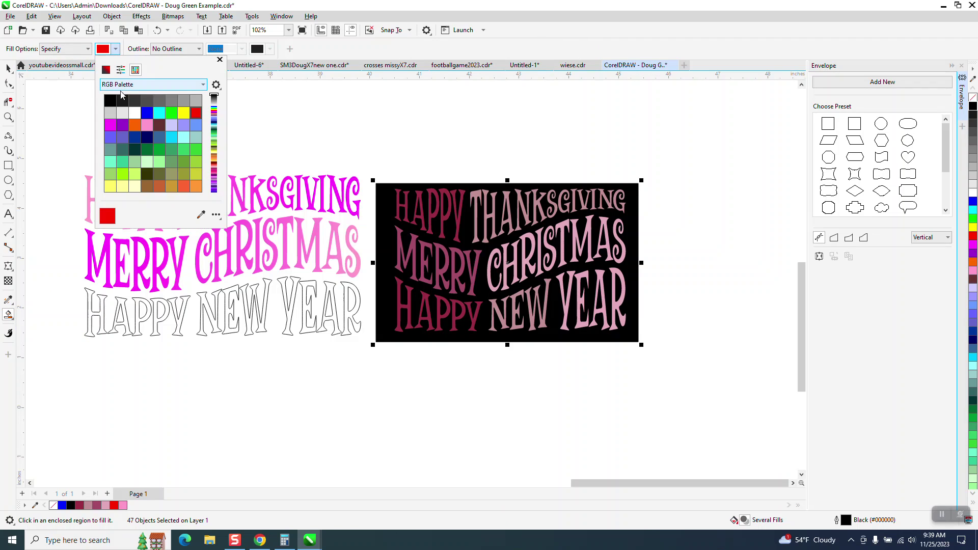
click(207, 214)
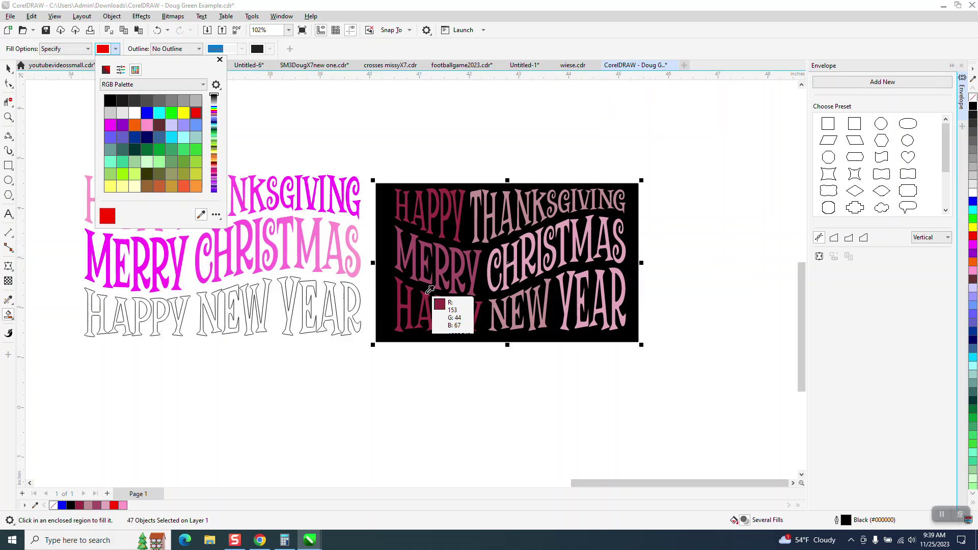
click(399, 292)
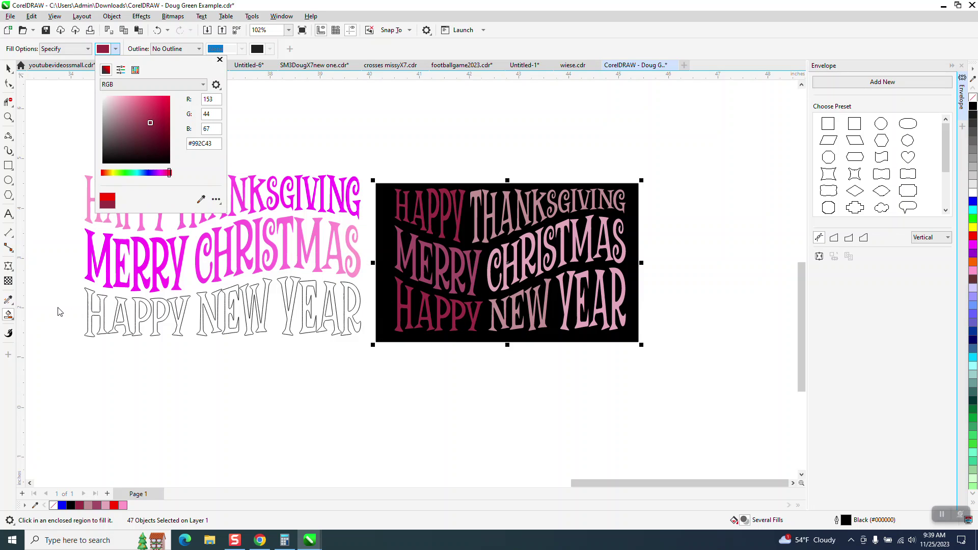
click(89, 297)
click(89, 295)
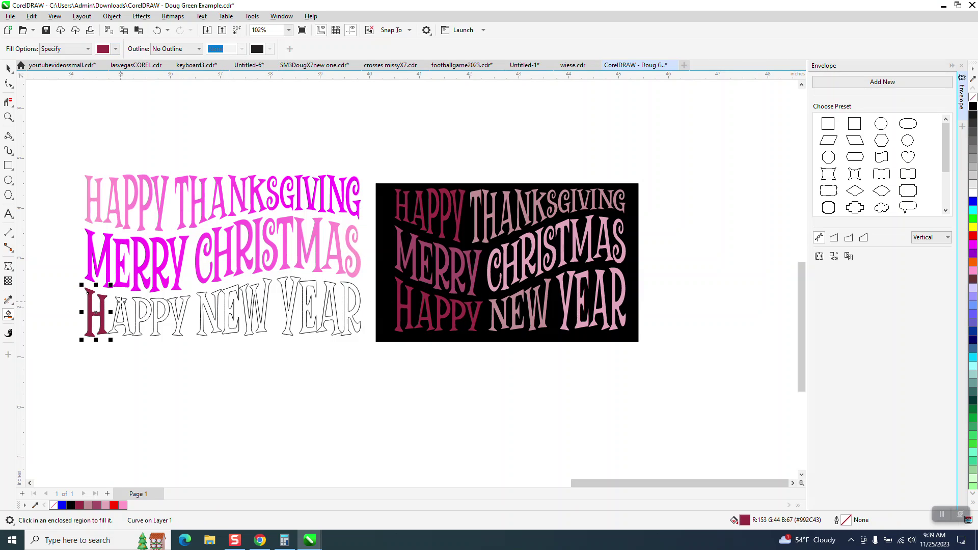
click(122, 301)
click(149, 304)
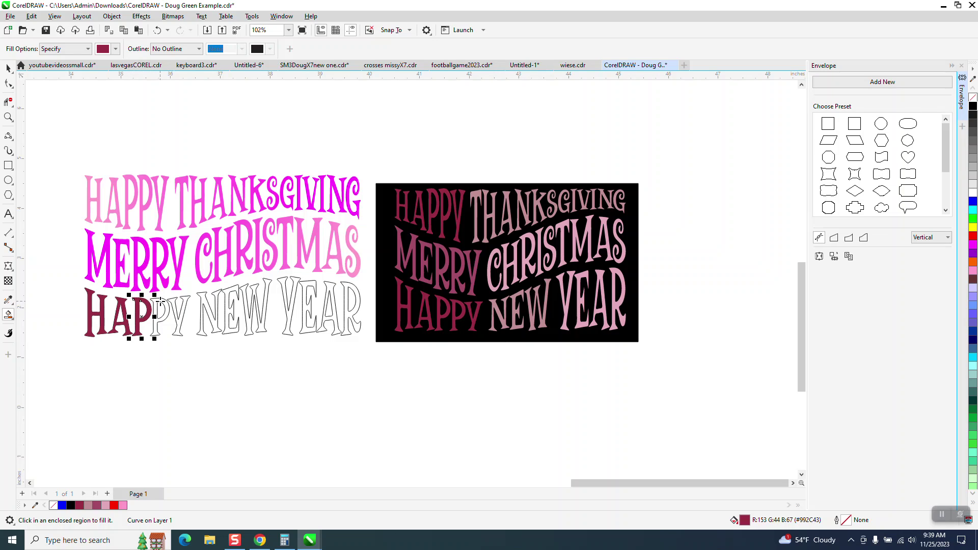
click(165, 303)
click(182, 302)
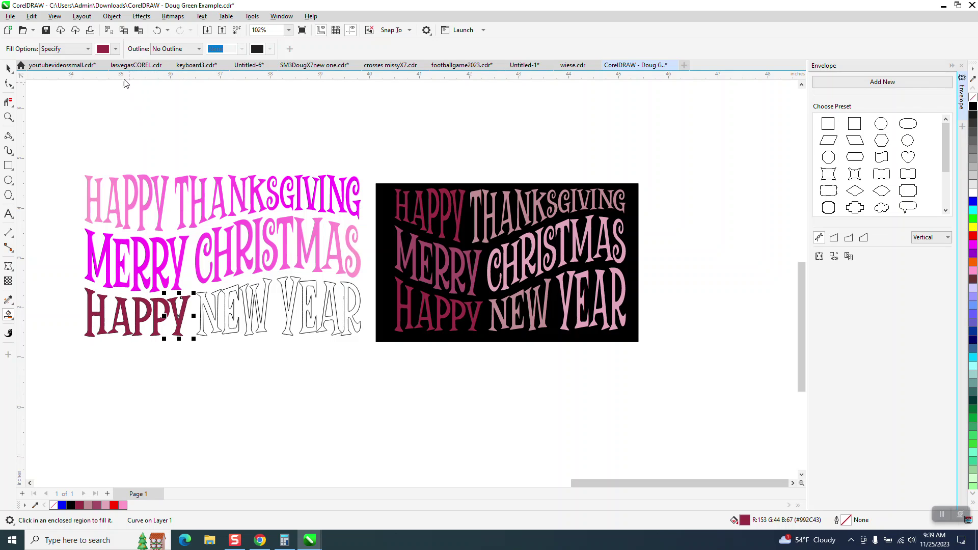
Step: Smart Fill the letters of NEW with the pink sampled from the black design
click(115, 49)
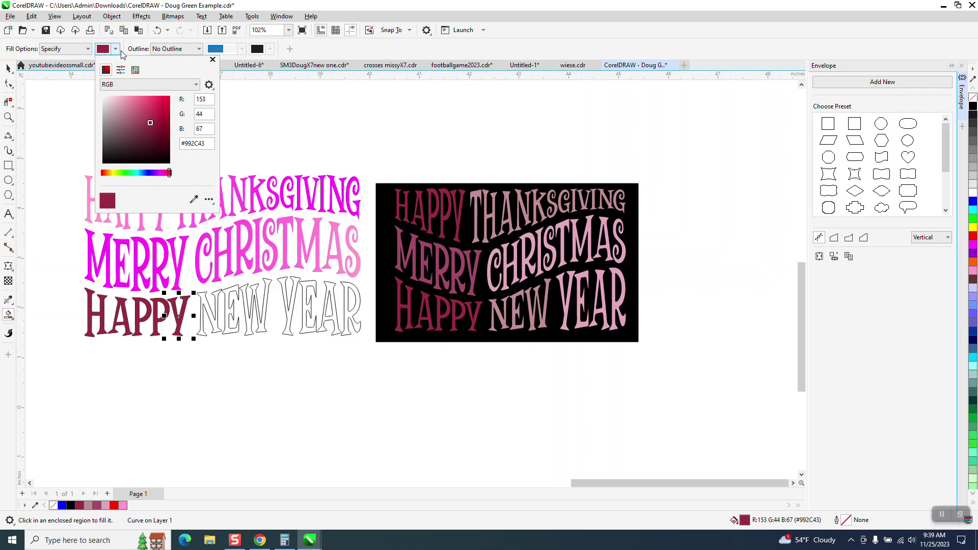
click(194, 199)
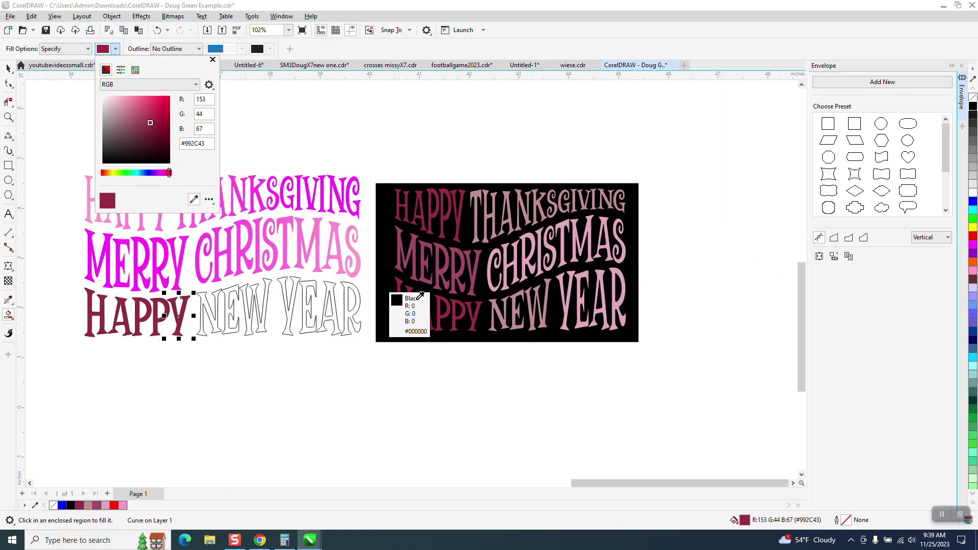
click(565, 283)
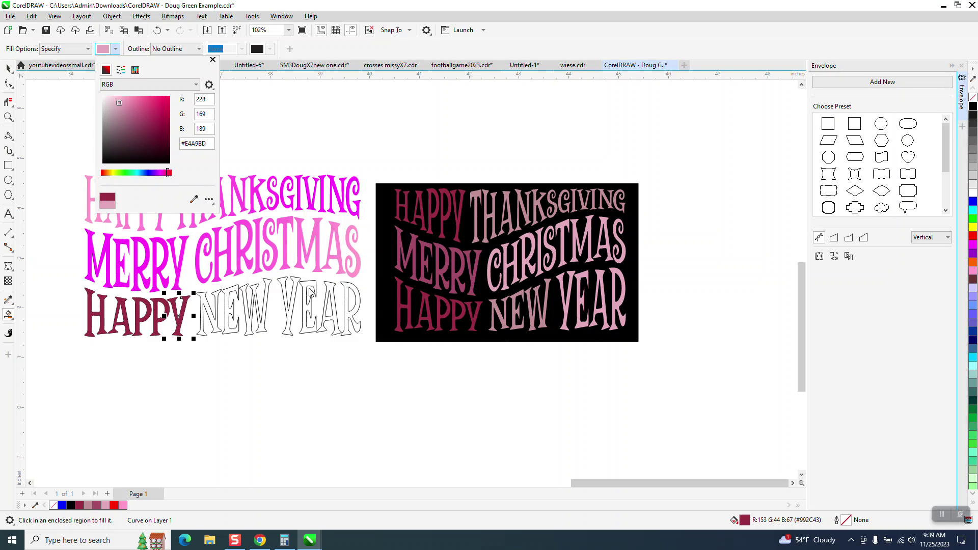
click(205, 300)
click(235, 287)
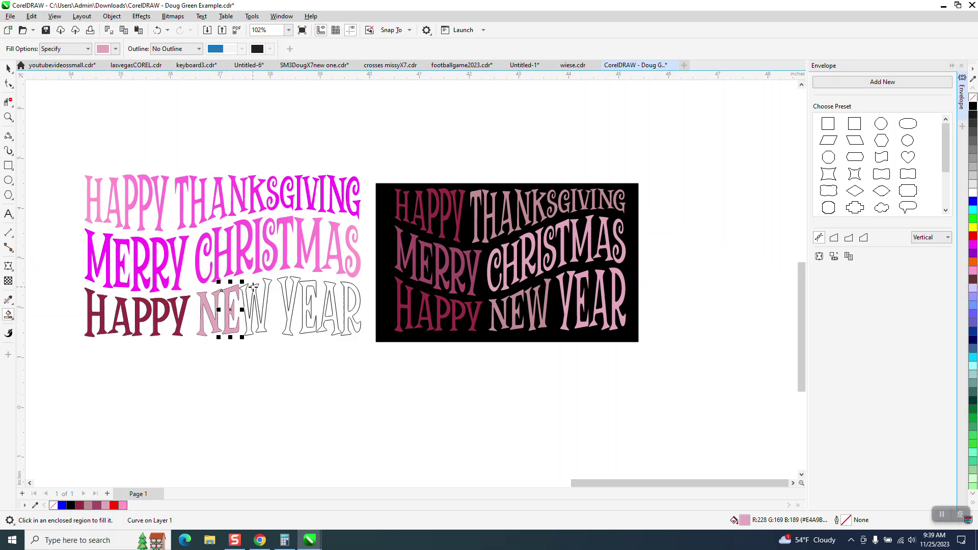
click(254, 287)
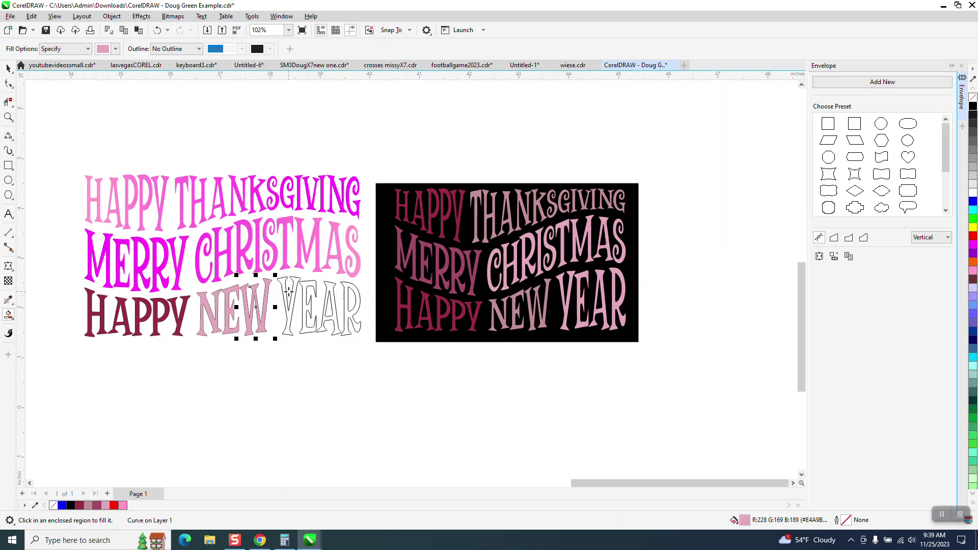
Step: Pick hot pink from the RGB palette and fill each letter of YEAR with it
click(115, 49)
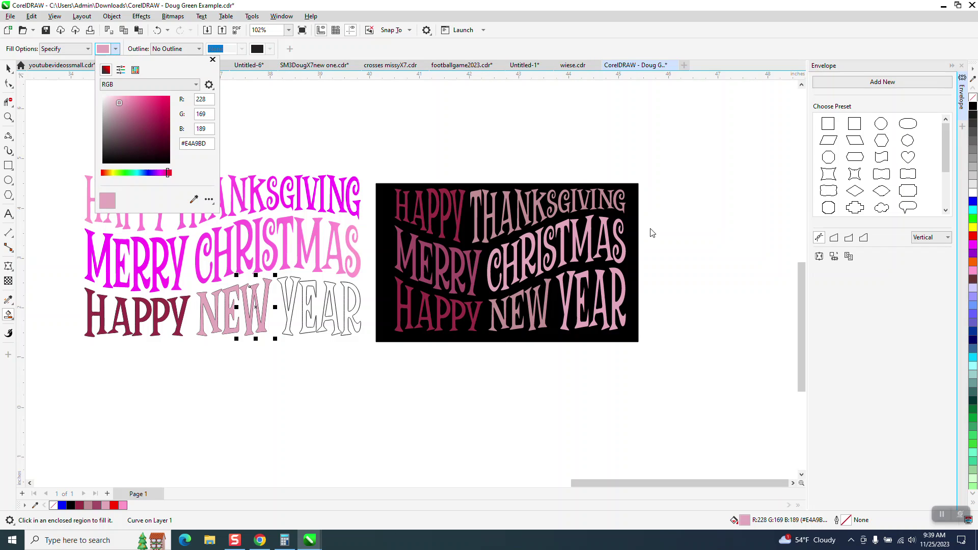
click(135, 70)
click(155, 174)
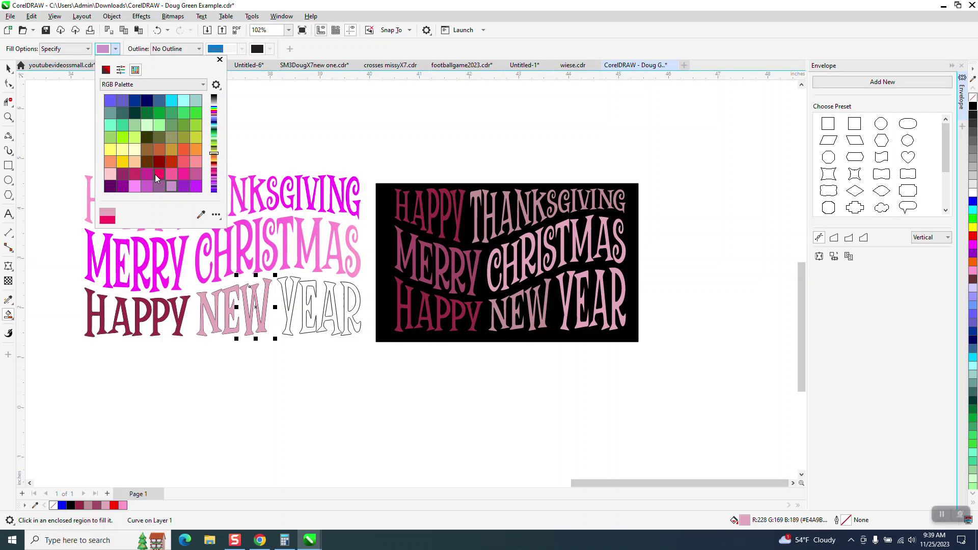
click(283, 282)
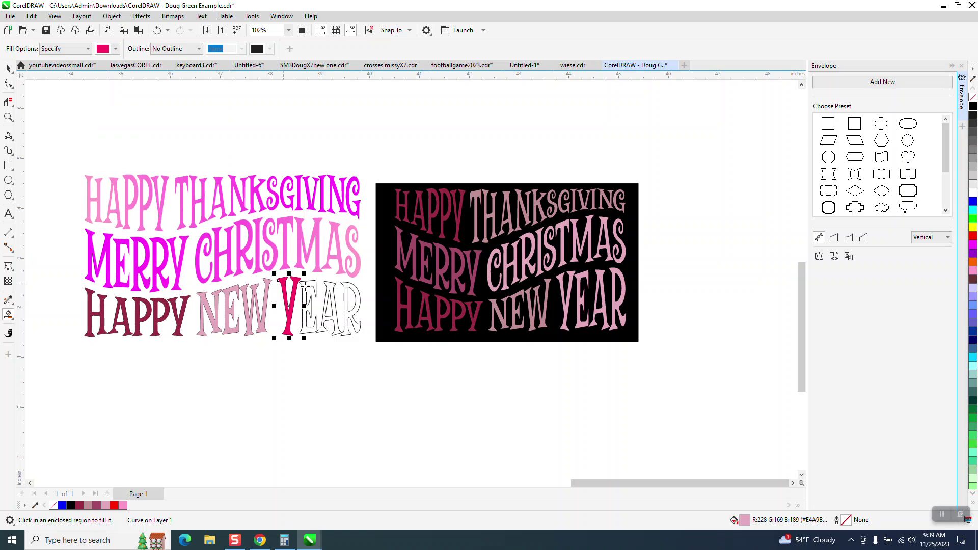
click(308, 285)
click(337, 289)
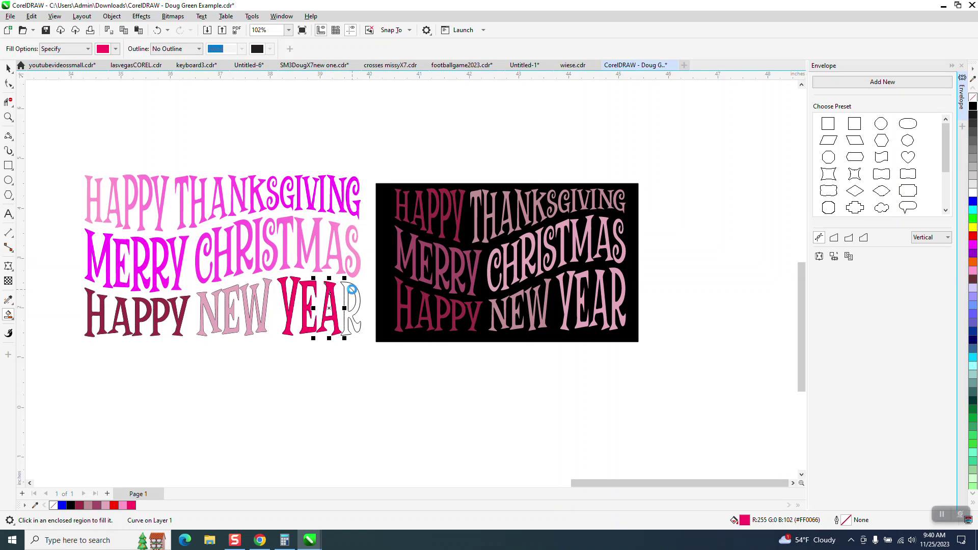
click(351, 290)
click(9, 68)
drag(43, 239, 366, 364)
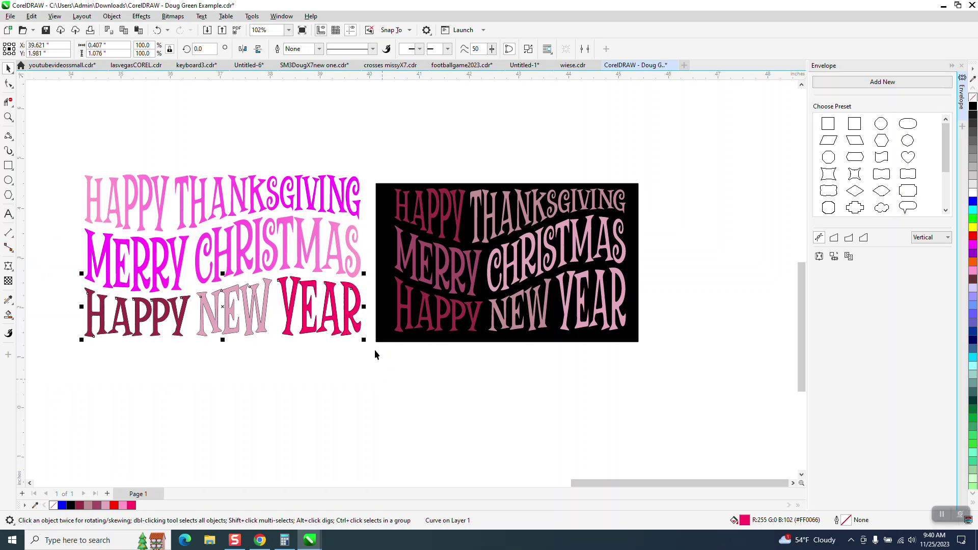
Step: Remove the letter outlines and place a black rectangle behind the left greeting
key(ctrl+k)
right_click(972, 98)
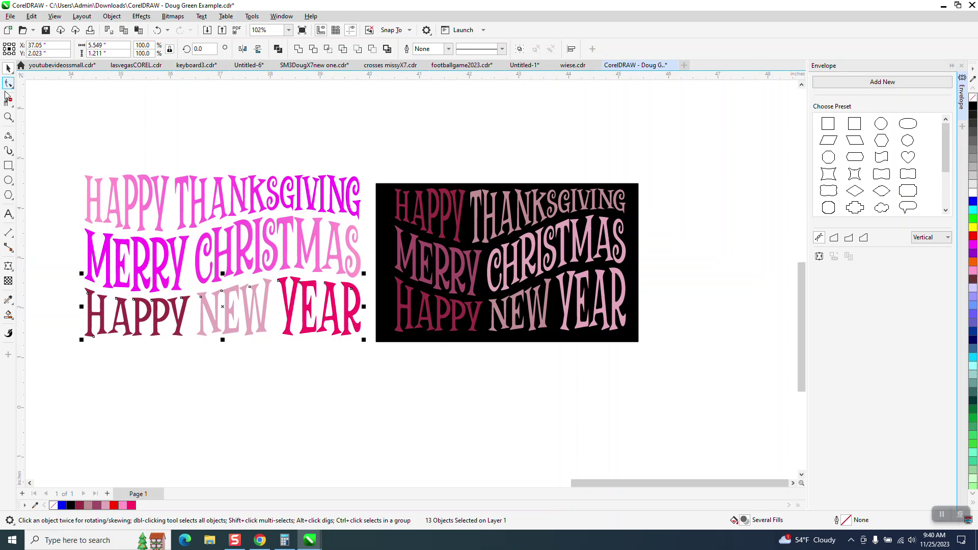
click(8, 166)
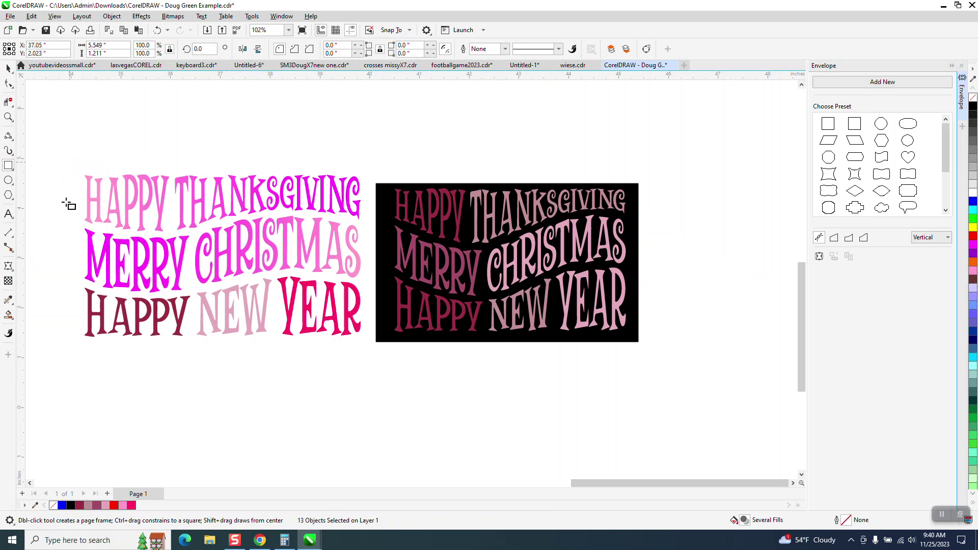
drag(62, 161, 371, 362)
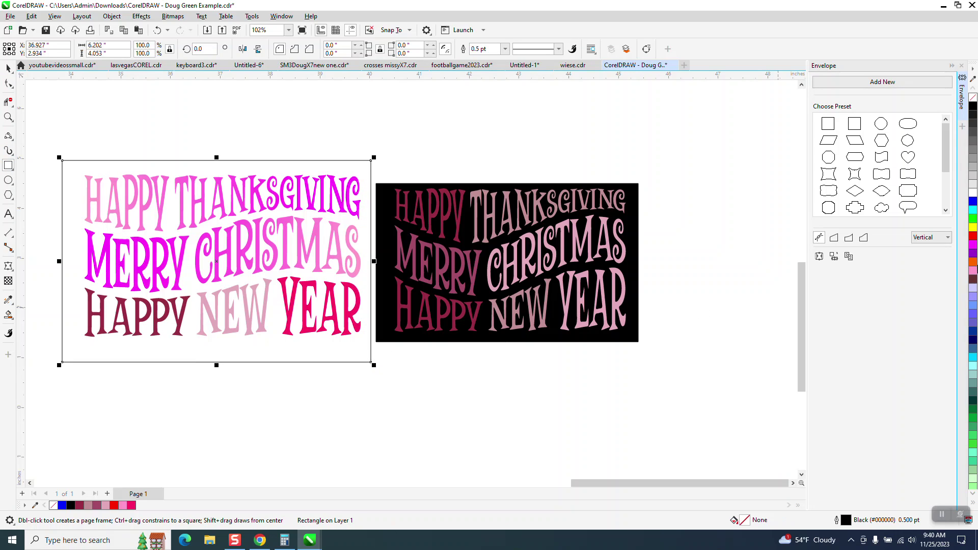
click(973, 107)
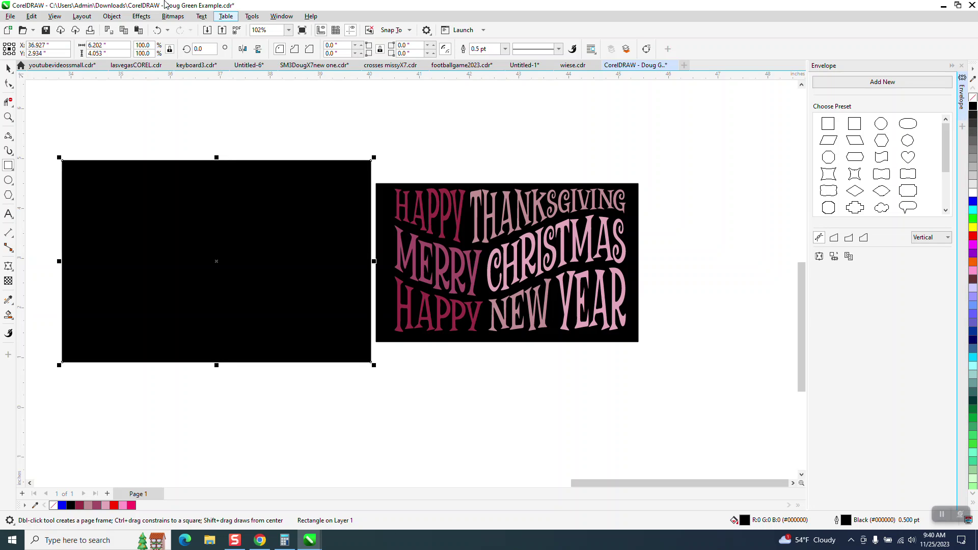
click(111, 16)
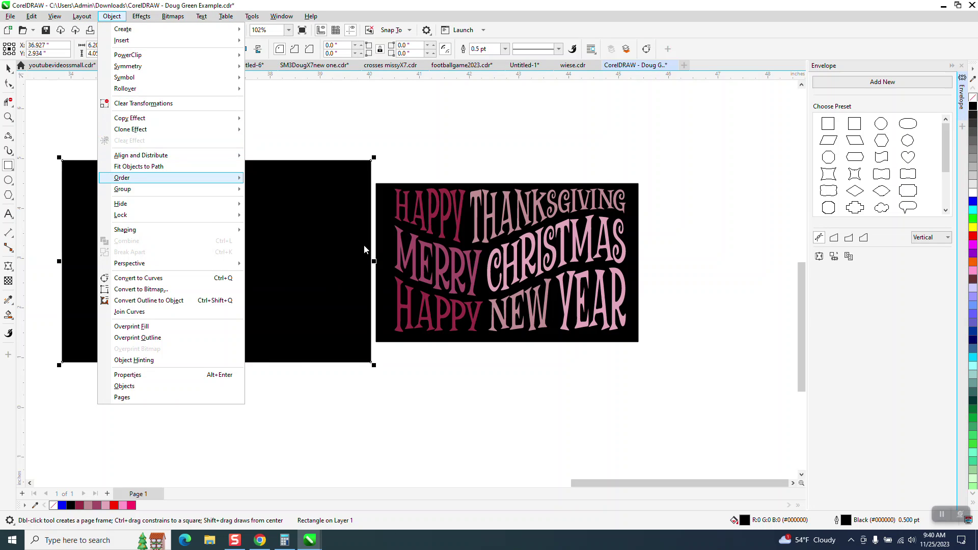
mouse_move(232, 177)
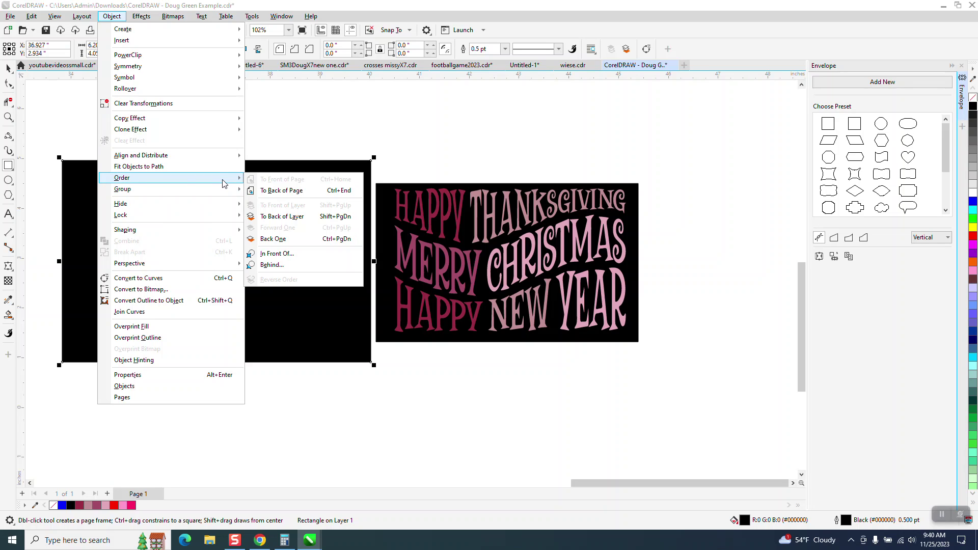
click(285, 191)
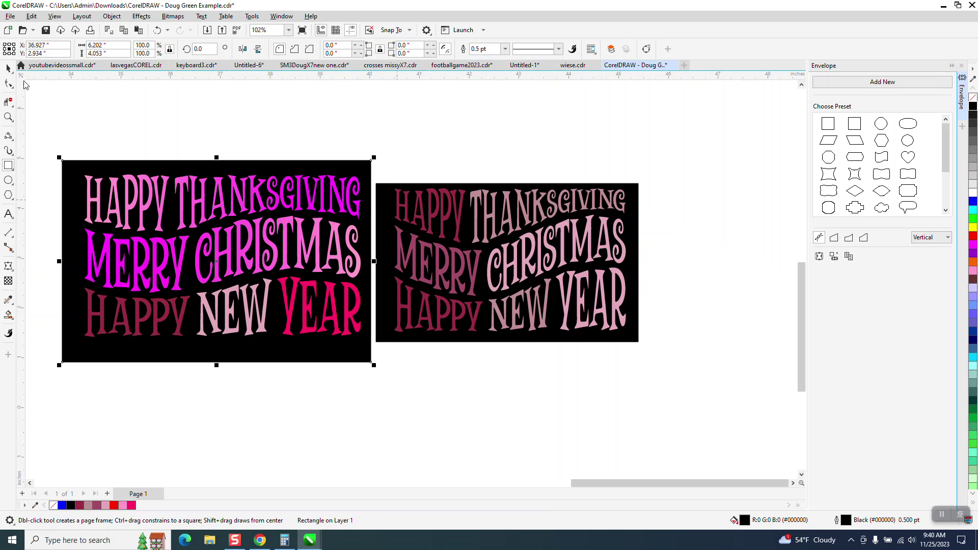
Step: Zoom in on the page notes and bring up the Dafont Magic Funk result in the browser
click(9, 70)
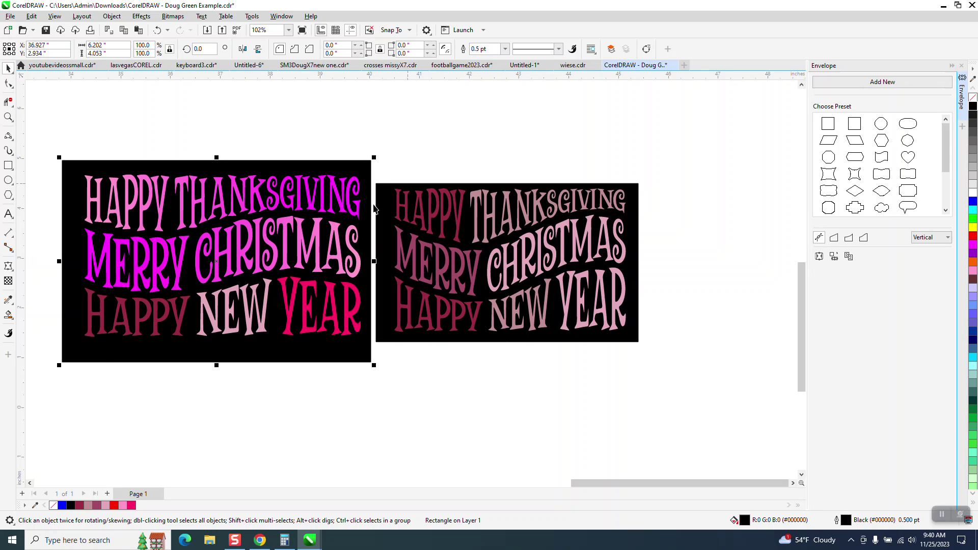
scroll(362, 219, down, 6)
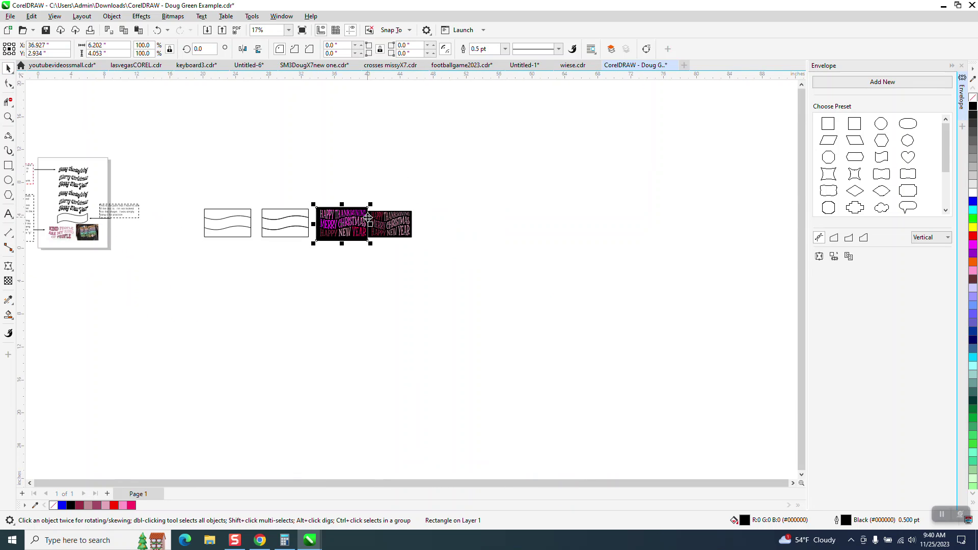
click(8, 117)
drag(93, 170, 253, 274)
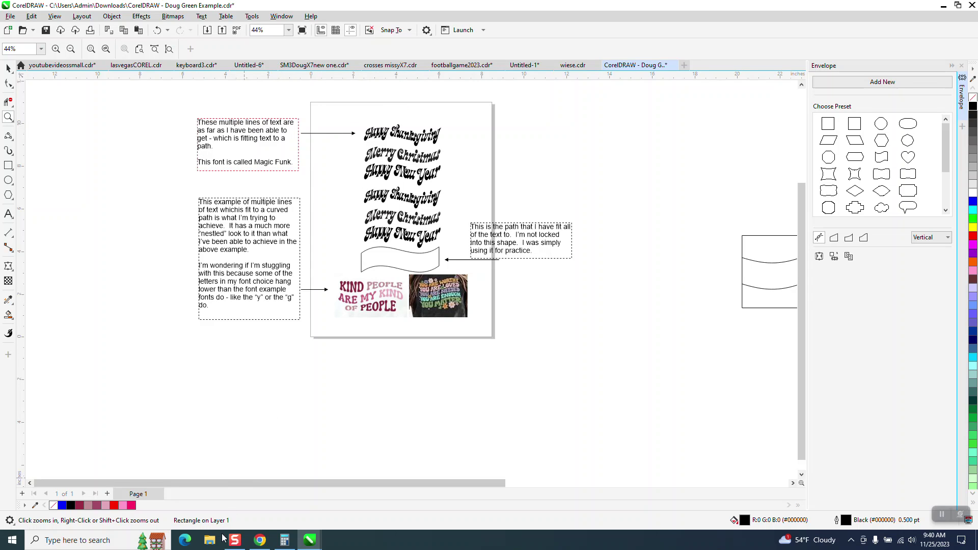
click(259, 540)
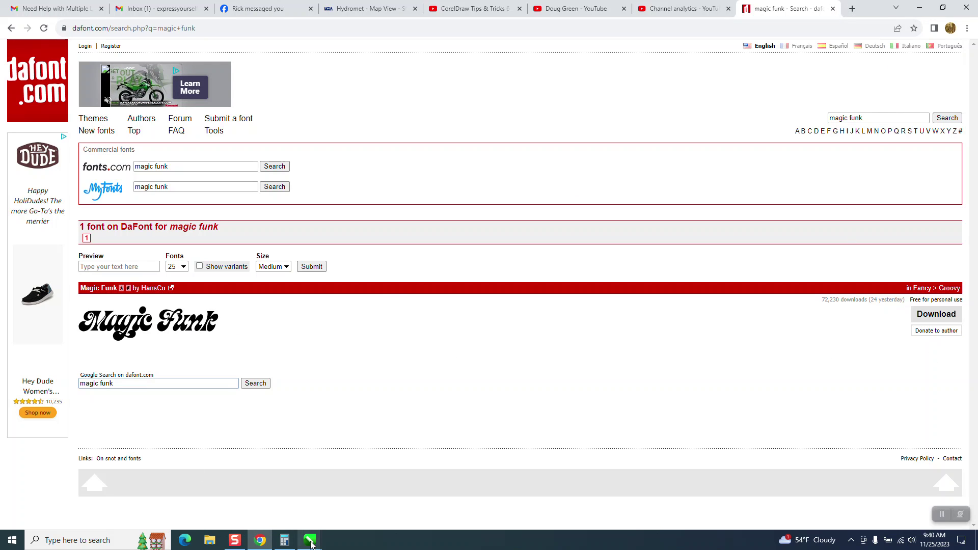
Step: Return from the browser to the wiese.cdr window in CorelDRAW
click(310, 539)
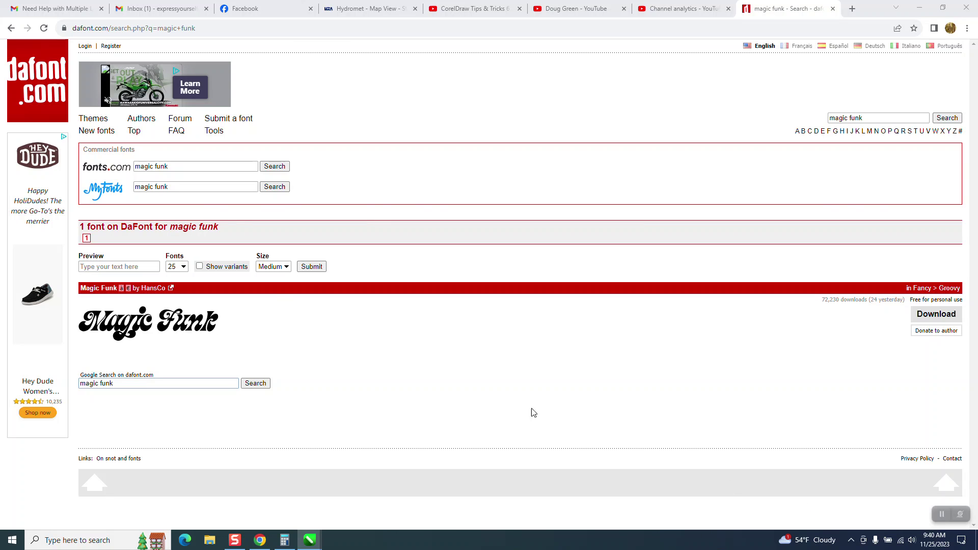
key(alt+Tab)
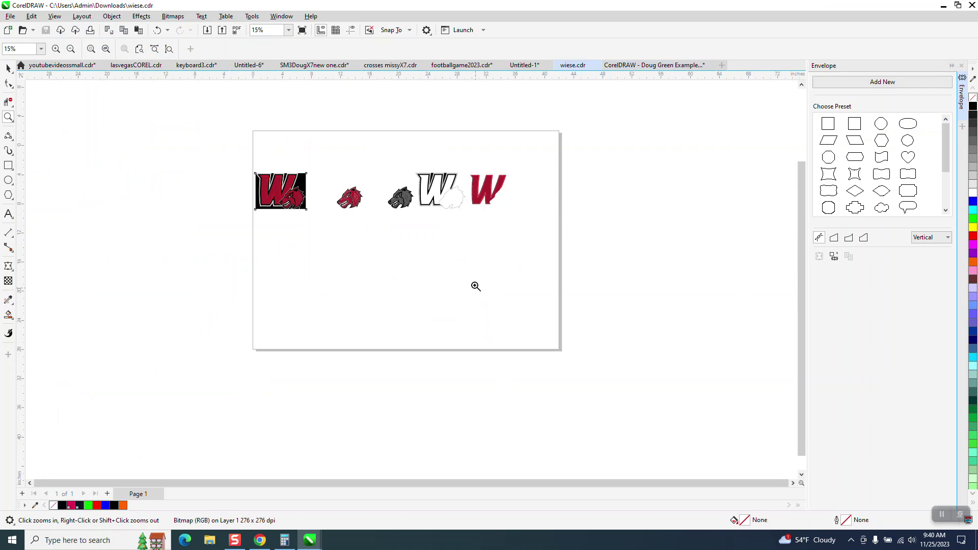
Step: Return to Doug Green Example.cdr and zoom in on the pink-on-black wavy holiday greeting
click(627, 65)
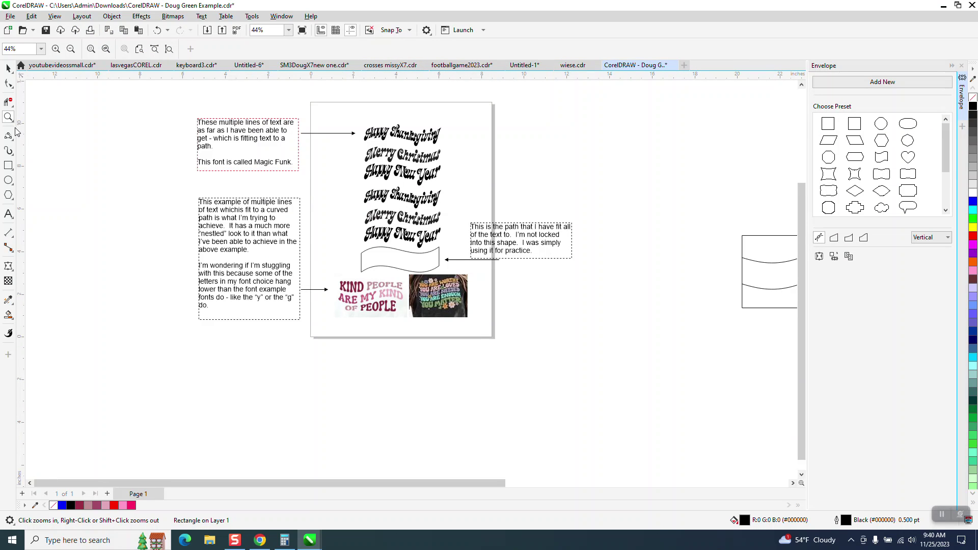
drag(158, 248, 318, 333)
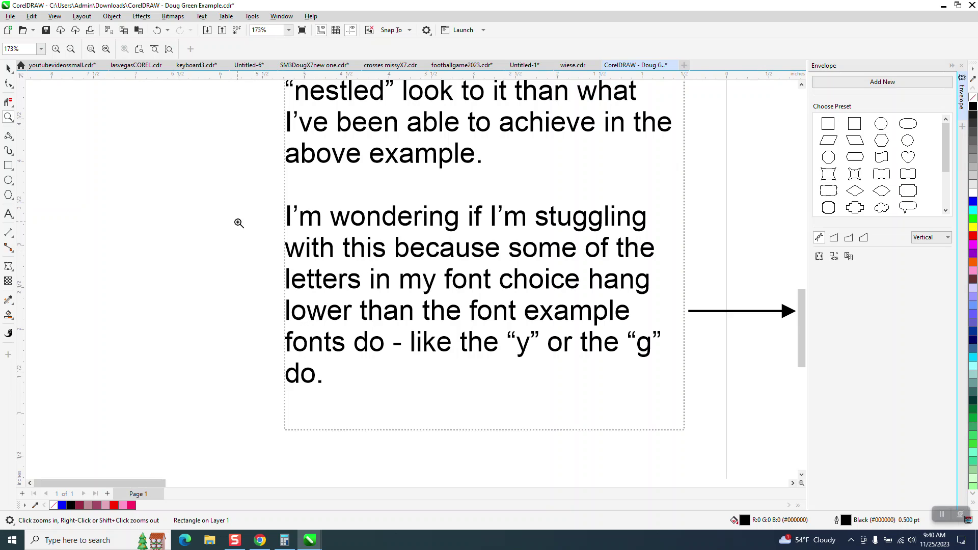
scroll(306, 241, down, 2)
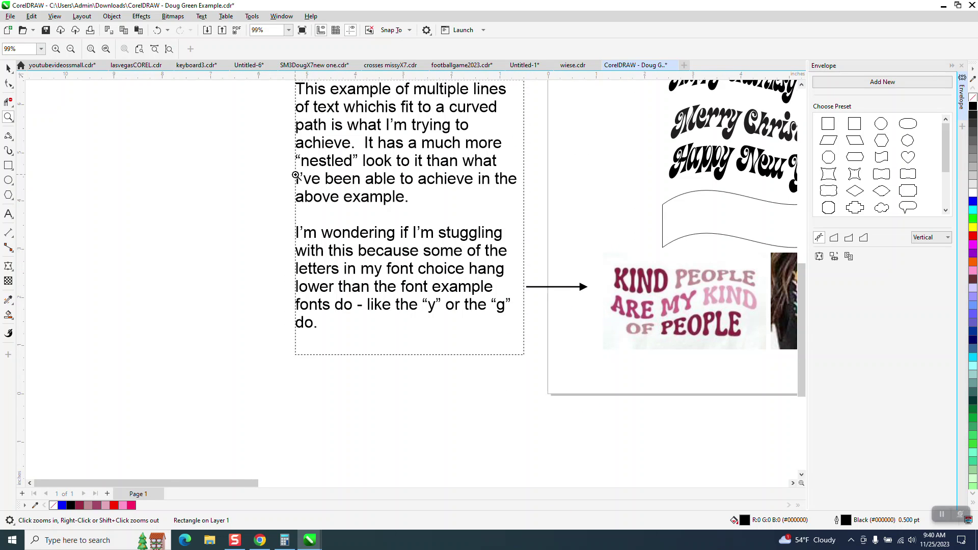
scroll(298, 194, down, 1)
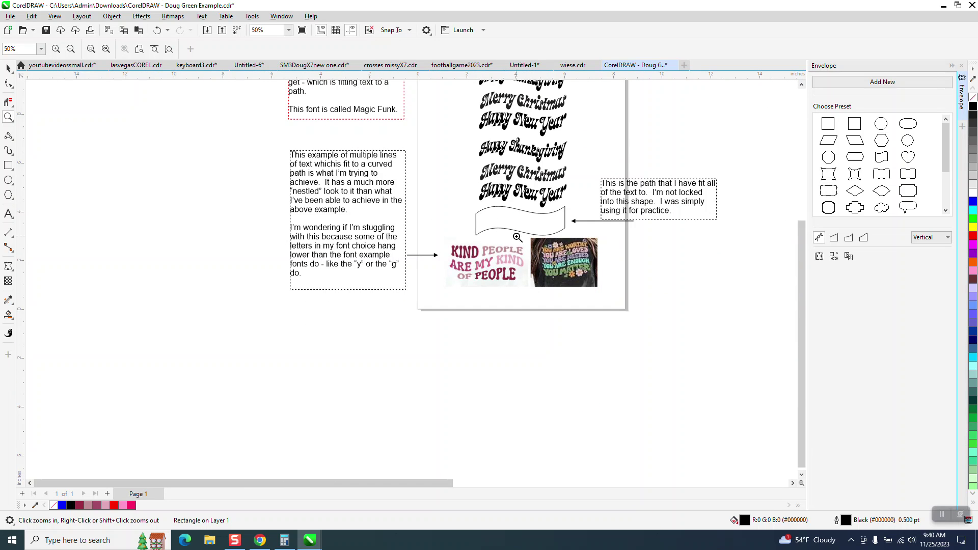
scroll(314, 321, down, 2)
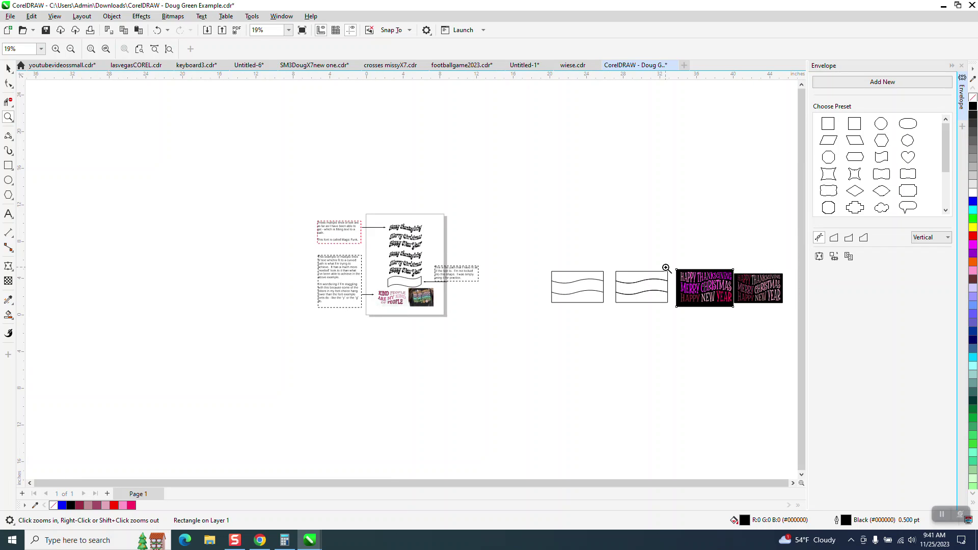
drag(666, 268, 753, 323)
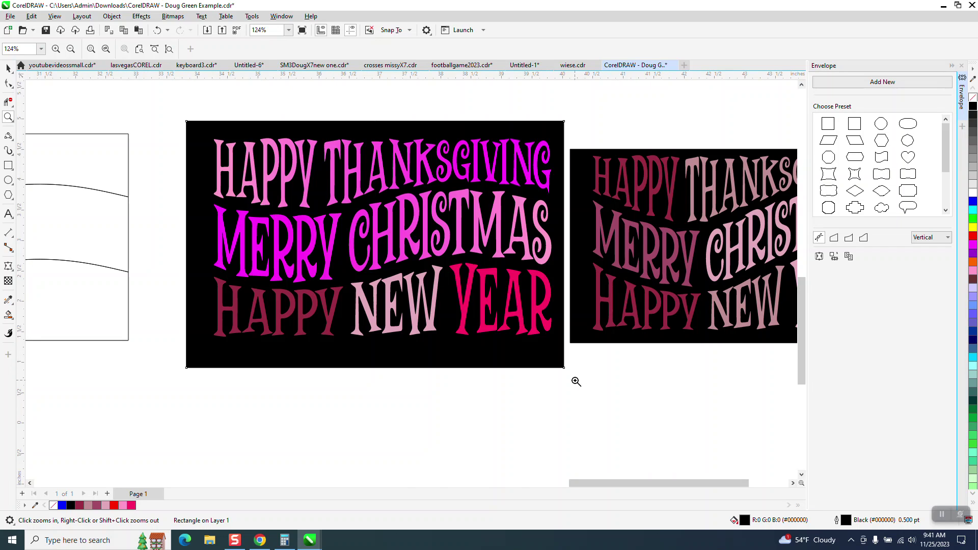